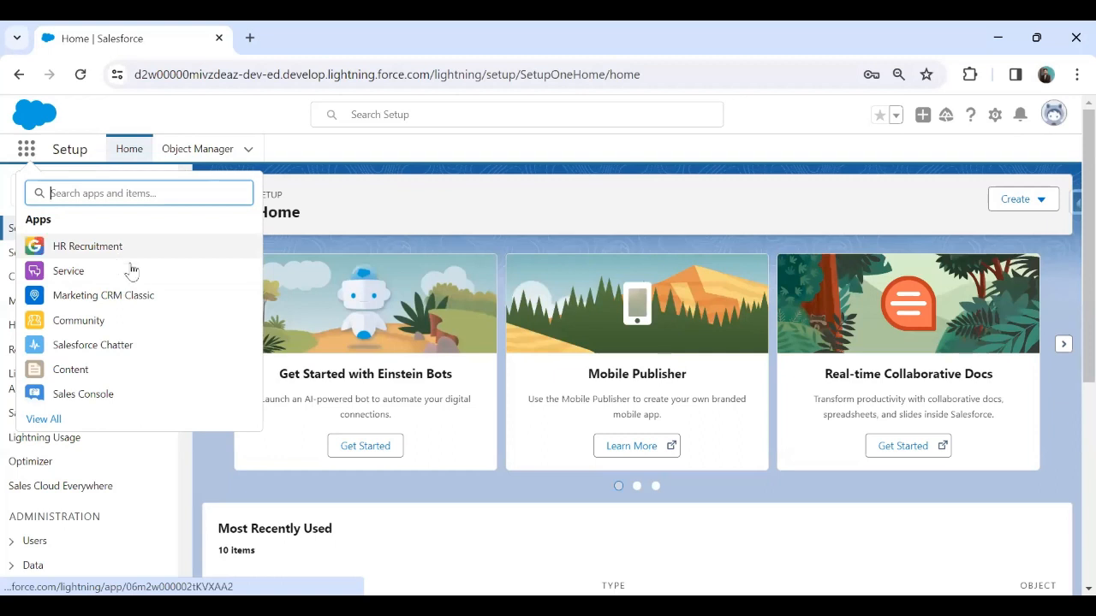
- Open the Sales app and show the All Contacts list view of the Contacts object
{"action": "type", "text": "sales"}
{"action": "left_click", "coordinate": [65, 295]}
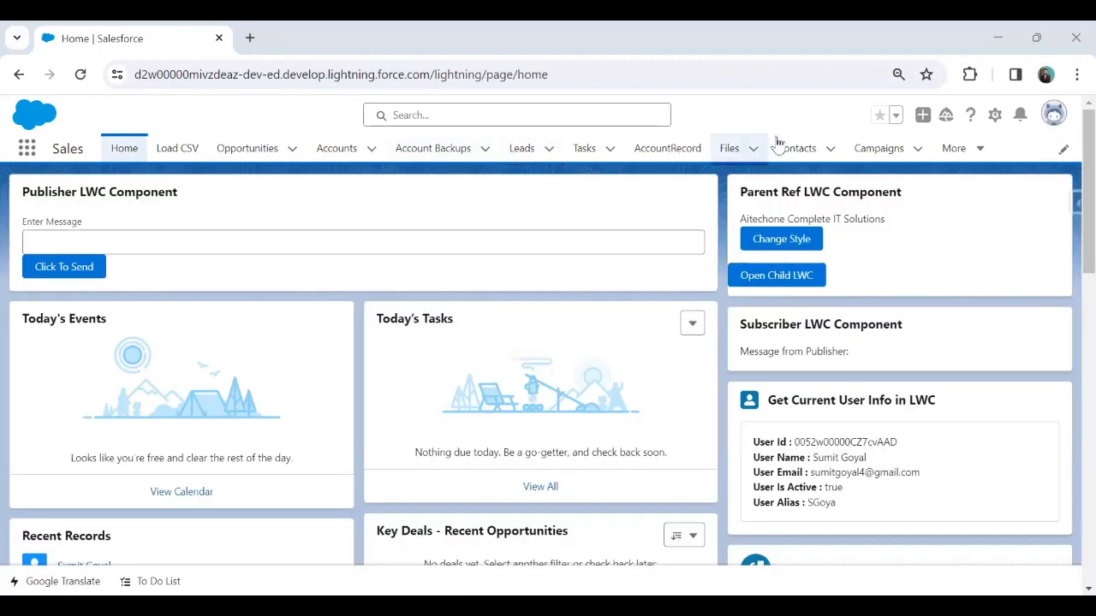
{"action": "left_click", "coordinate": [790, 155]}
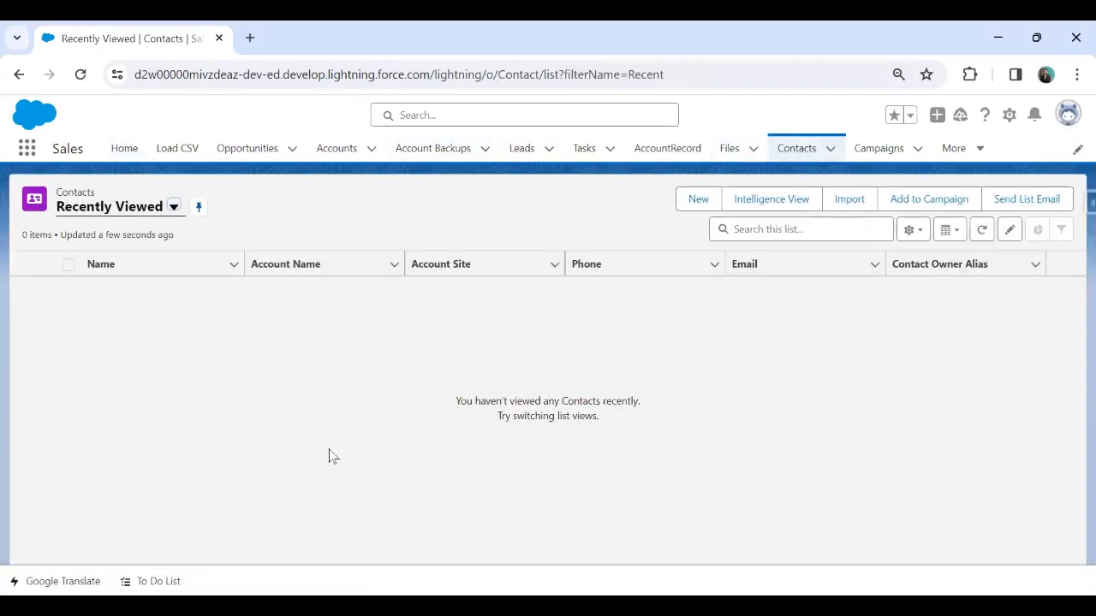
{"action": "left_click", "coordinate": [173, 206]}
{"action": "left_click", "coordinate": [112, 265]}
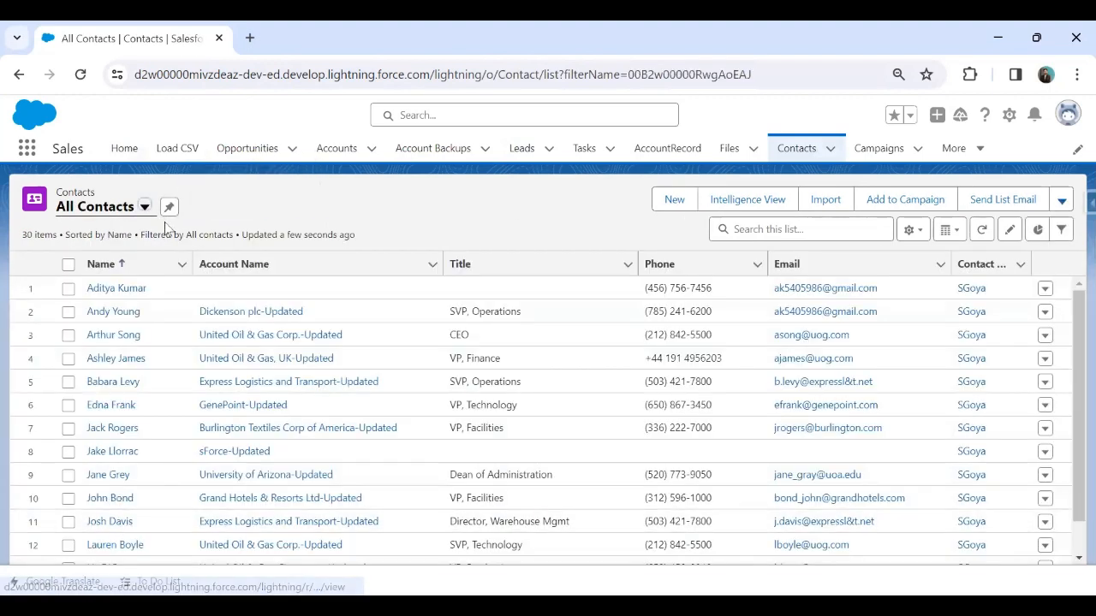
- Pin the All Contacts list view and dismiss the notifications and the Intelligence View prompt
{"action": "left_click", "coordinate": [171, 208]}
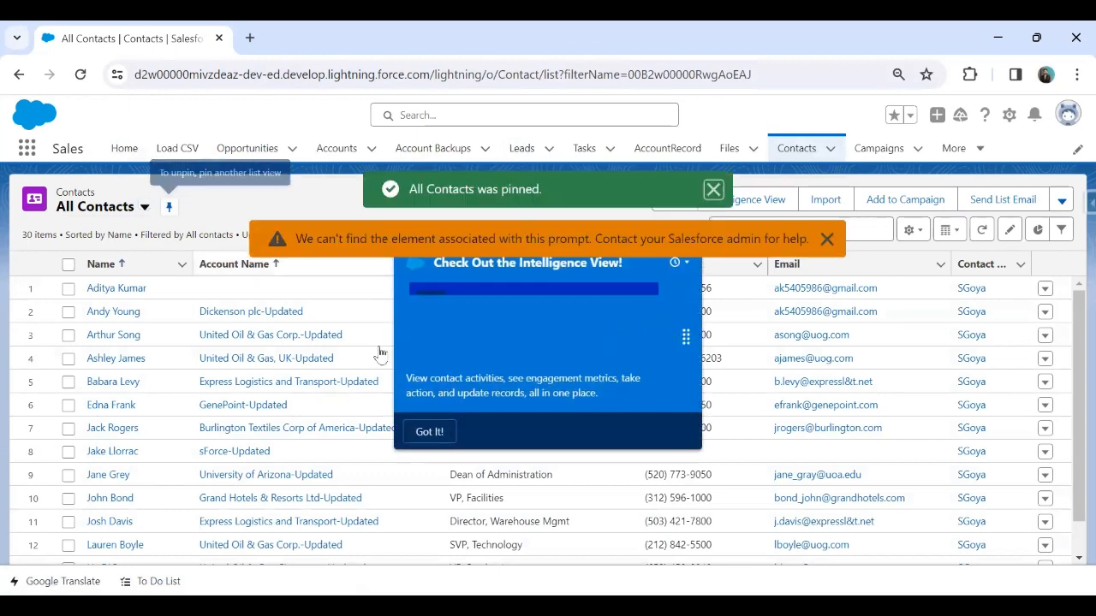
{"action": "left_click", "coordinate": [826, 239]}
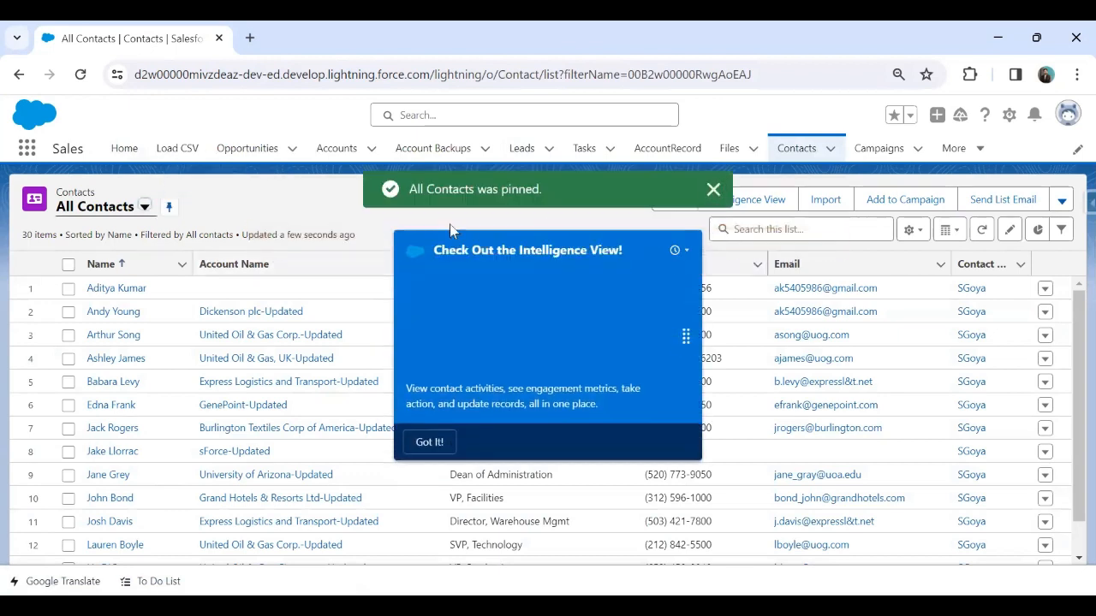
{"action": "left_click", "coordinate": [713, 189]}
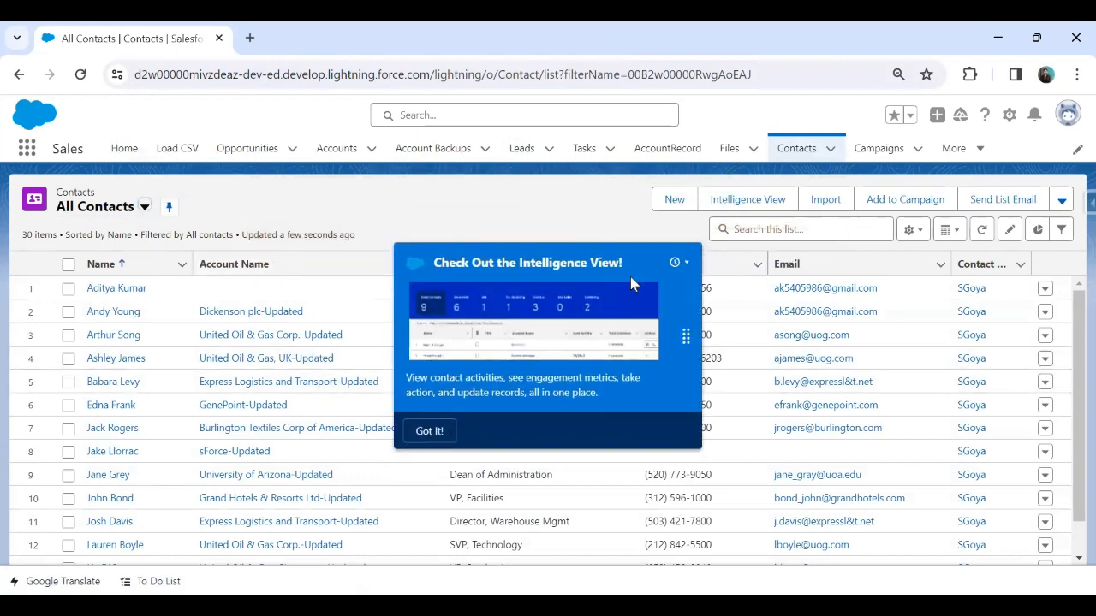
{"action": "left_click", "coordinate": [425, 431]}
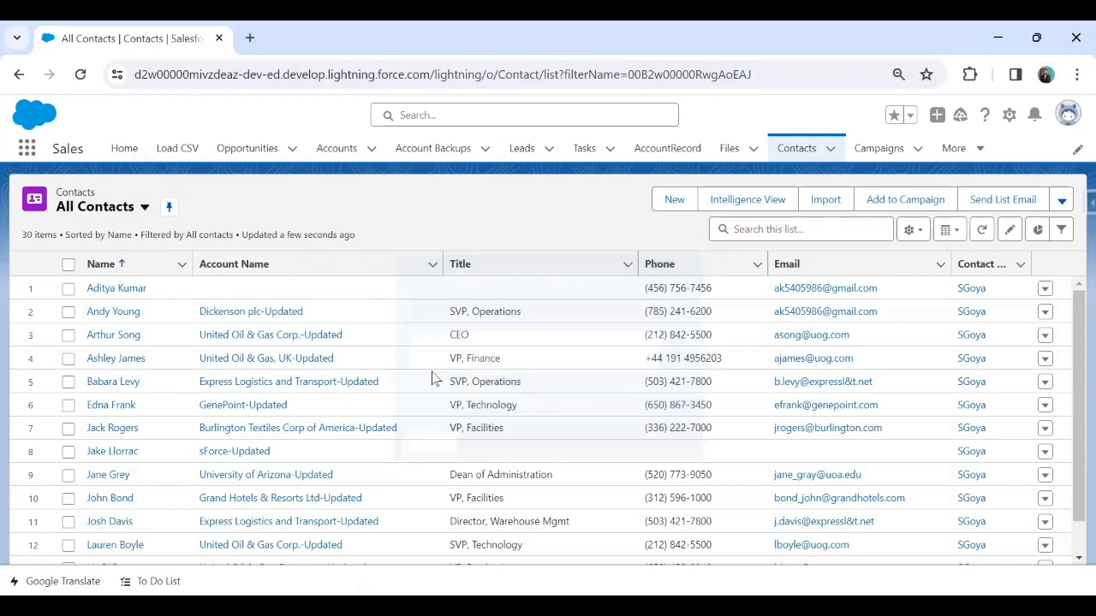
{"action": "left_click", "coordinate": [69, 265]}
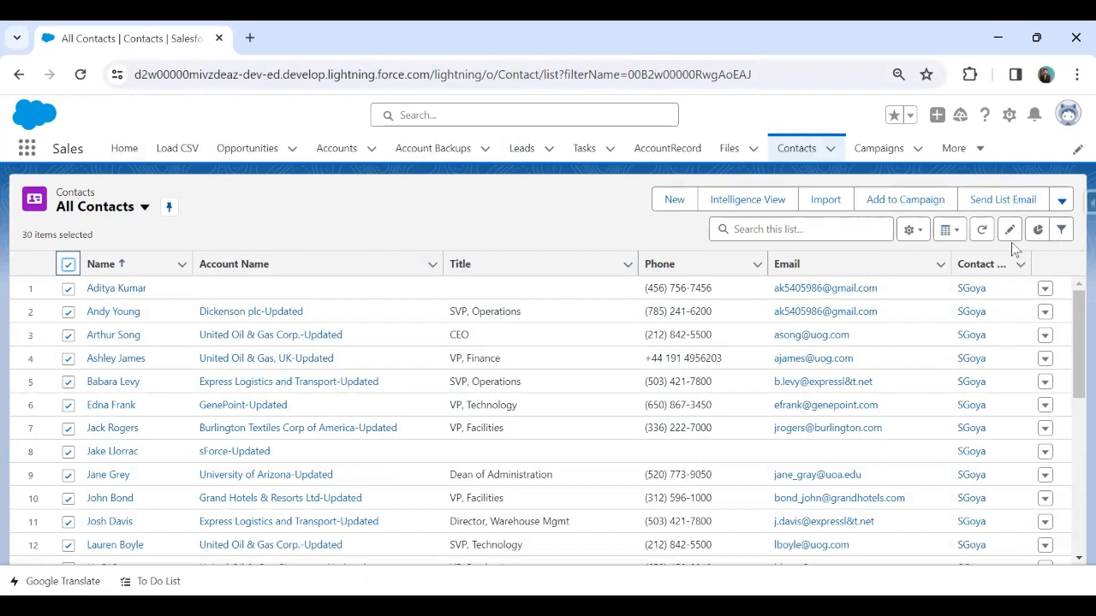
{"action": "left_click", "coordinate": [363, 223]}
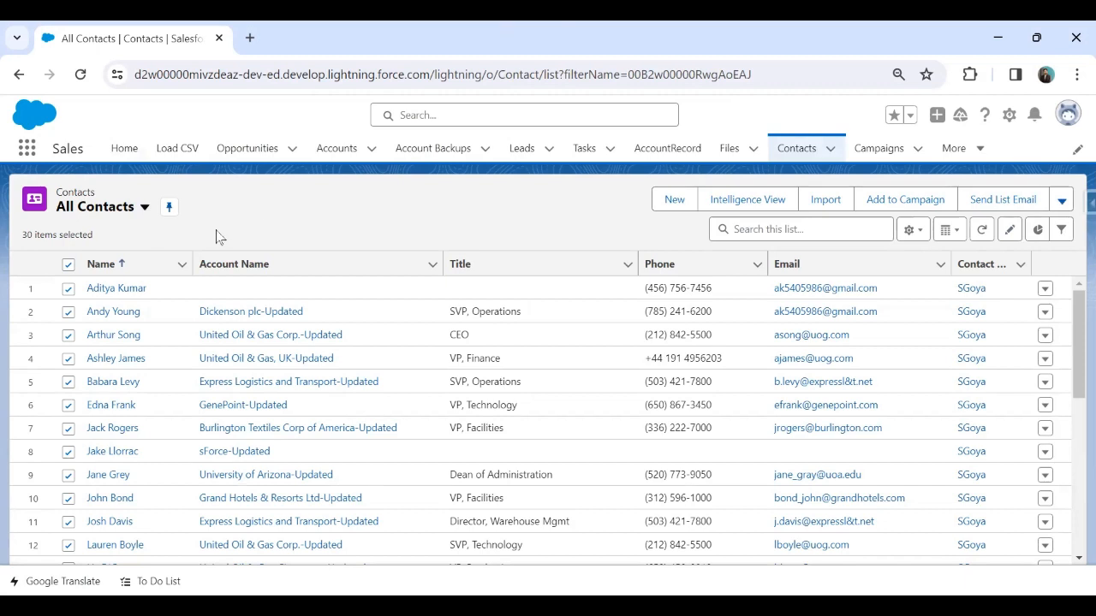
{"action": "left_click", "coordinate": [67, 265]}
- Select the contacts in rows 2, 5 and 8 of the All Contacts list
{"action": "left_click", "coordinate": [69, 313]}
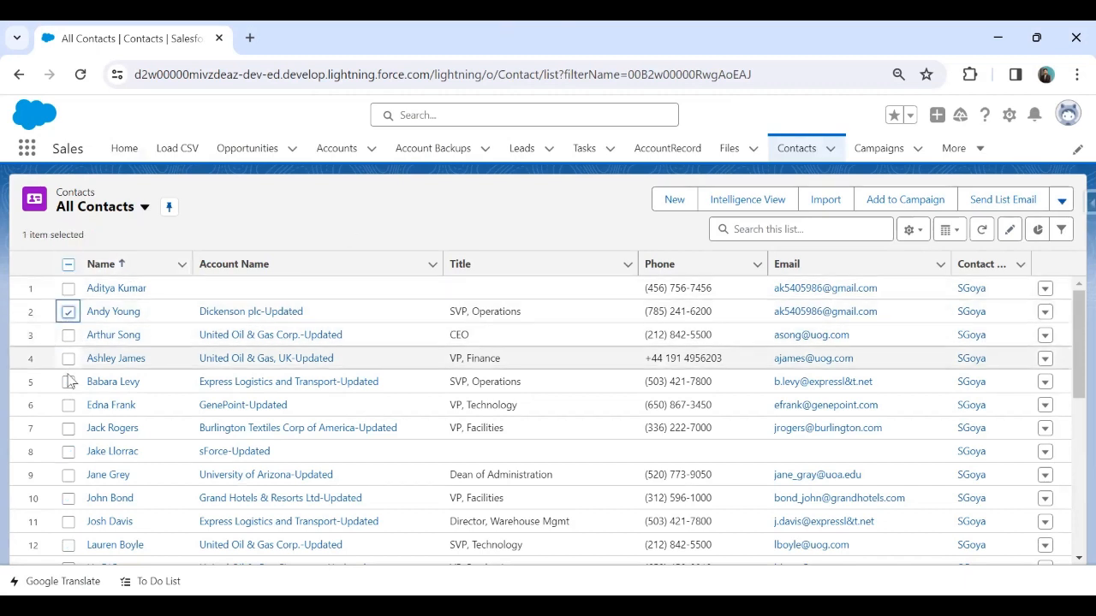
{"action": "left_click", "coordinate": [69, 382]}
{"action": "left_click", "coordinate": [69, 452]}
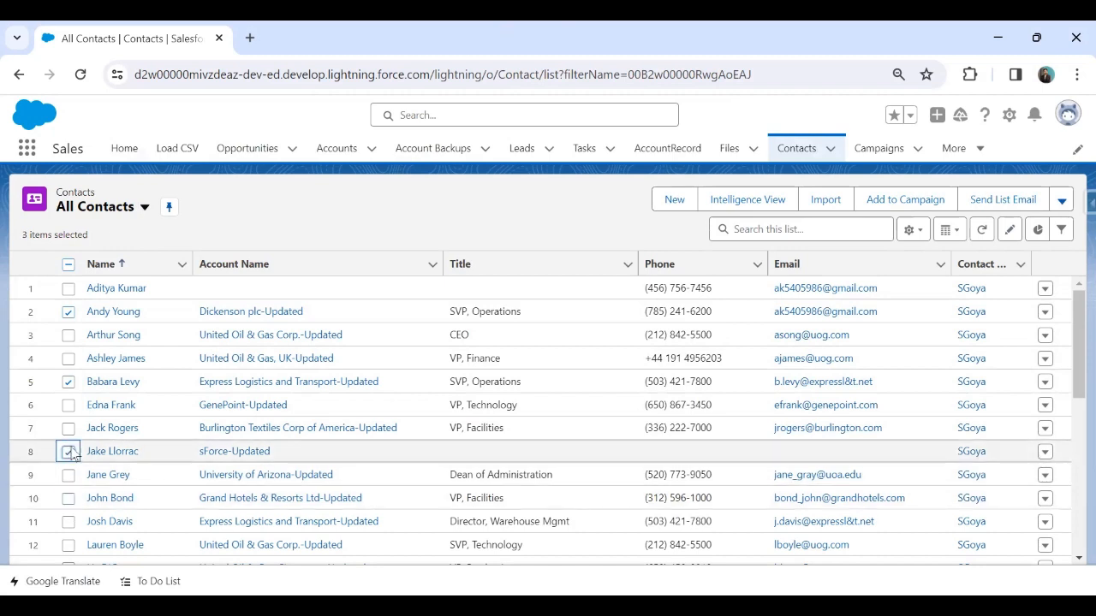
- Find the Flows page in Setup and create a new Screen Flow
{"action": "left_click", "coordinate": [1010, 115]}
{"action": "left_click", "coordinate": [941, 162]}
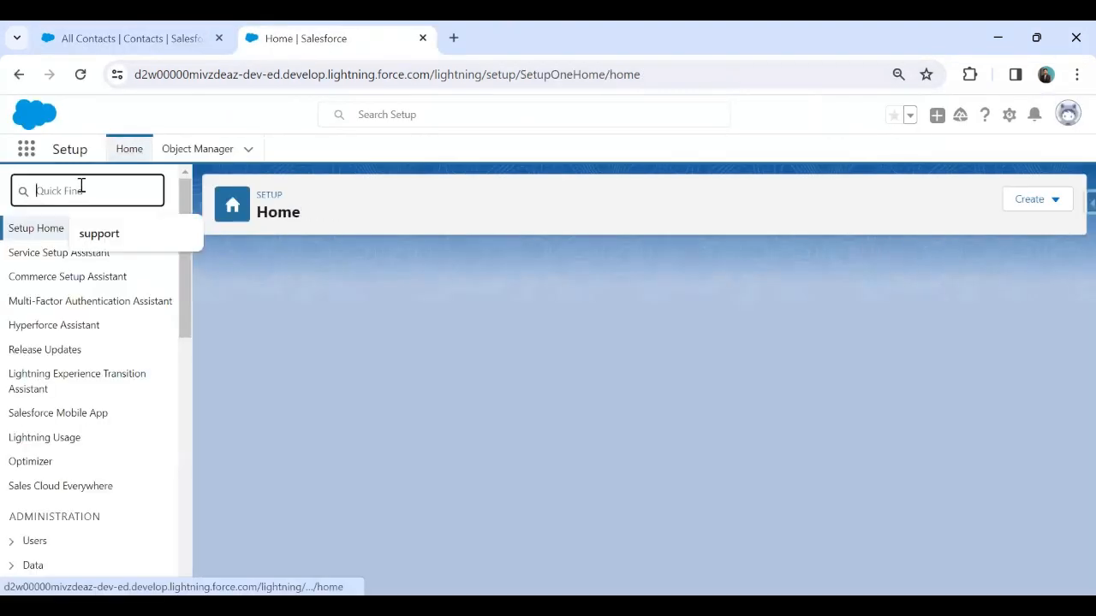
{"action": "left_click", "coordinate": [81, 189]}
{"action": "type", "text": "Flows"}
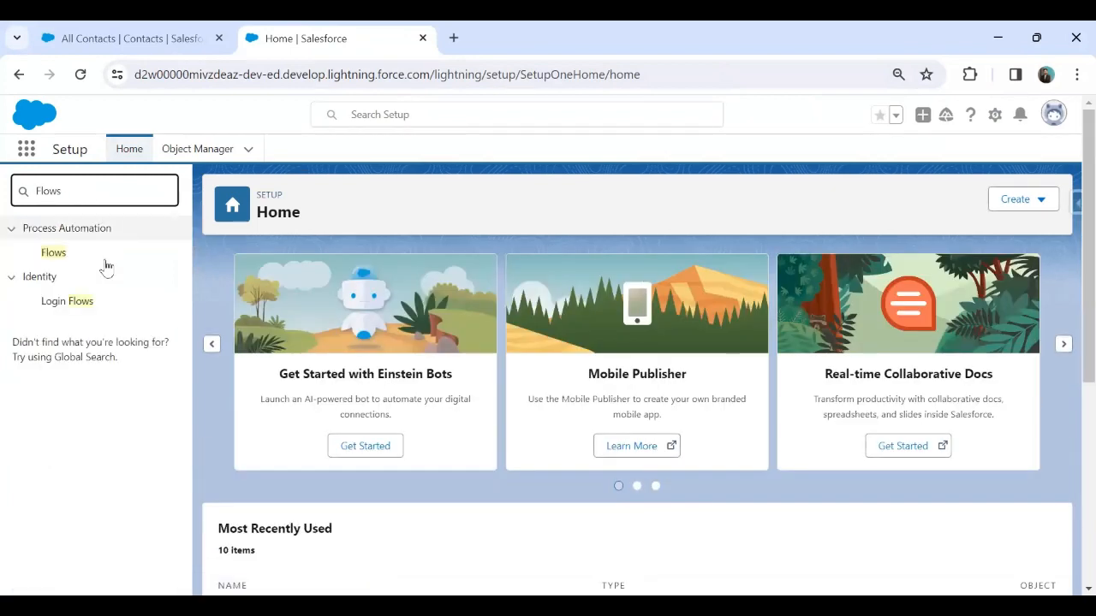
{"action": "left_click", "coordinate": [50, 256]}
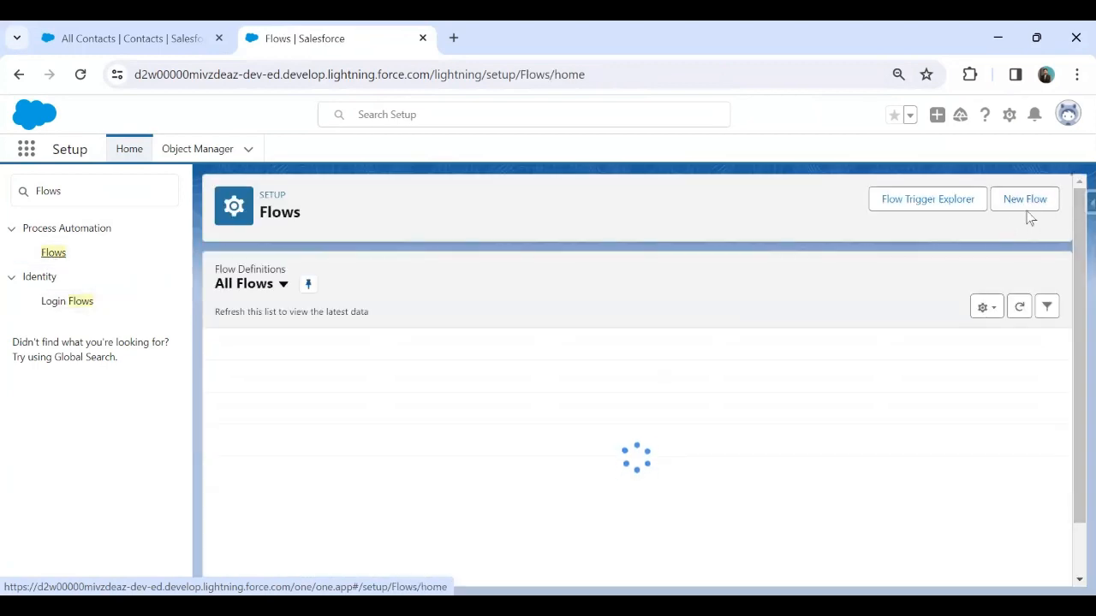
{"action": "left_click", "coordinate": [1027, 206]}
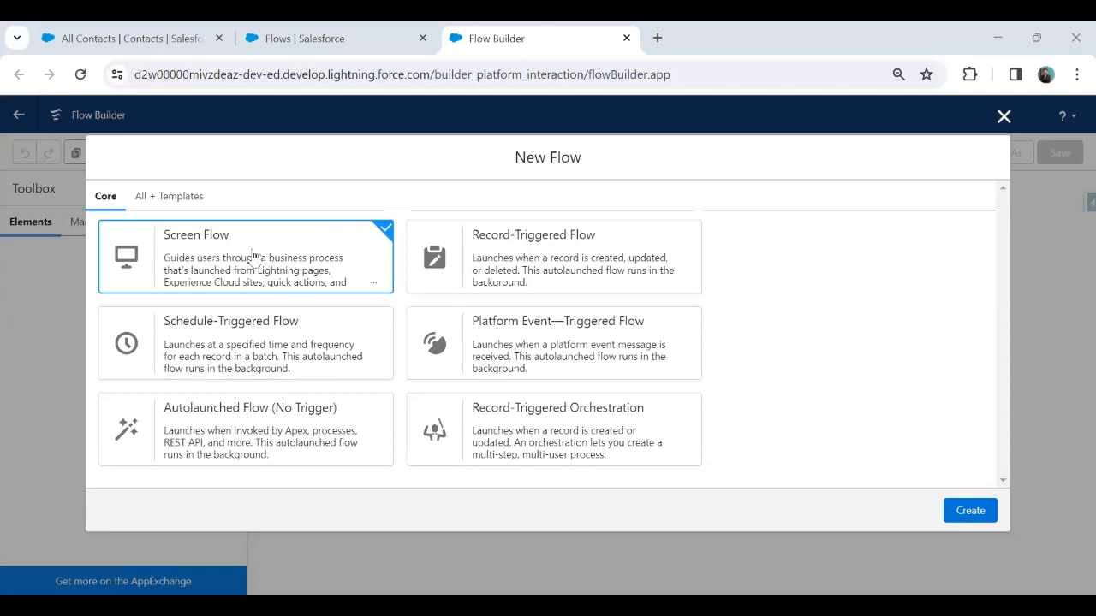
{"action": "left_click", "coordinate": [984, 511]}
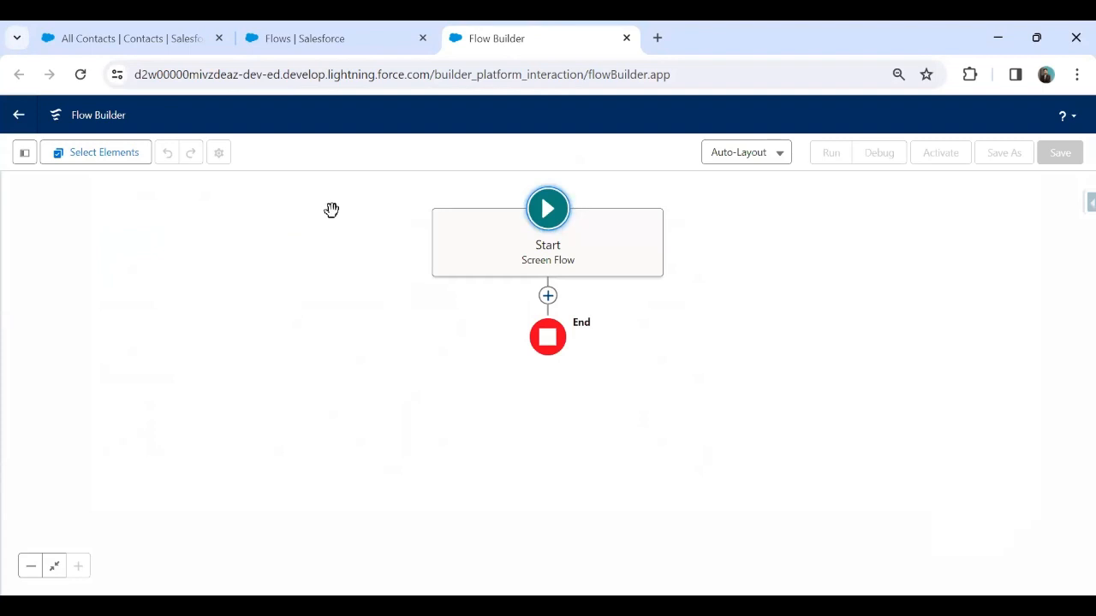
- Create a Text variable resource named ids that allows multiple values and is available for input
{"action": "left_click", "coordinate": [24, 154]}
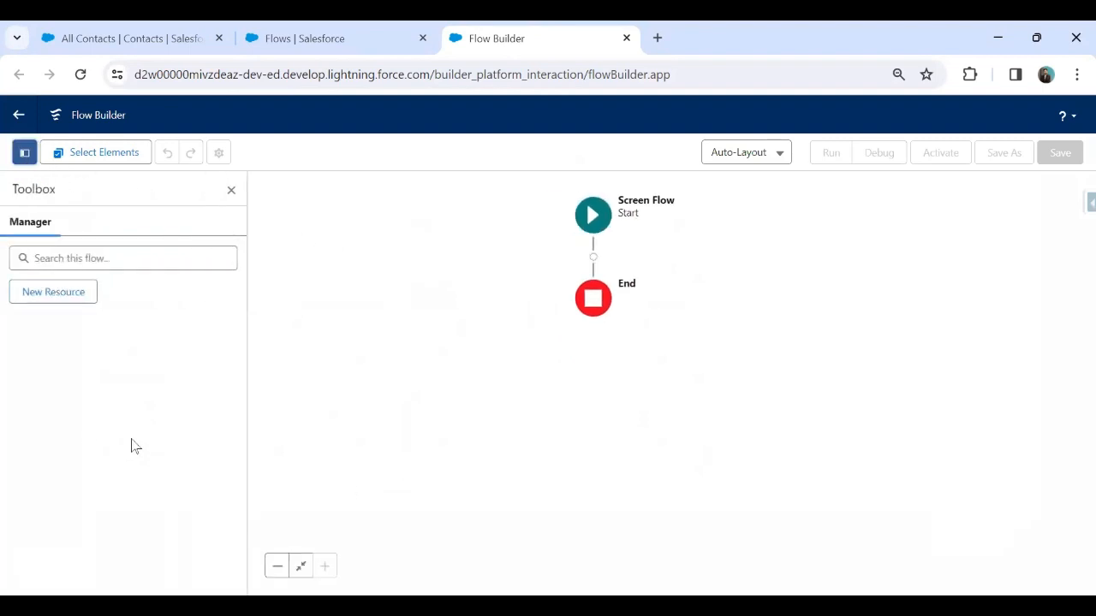
{"action": "left_click", "coordinate": [53, 292]}
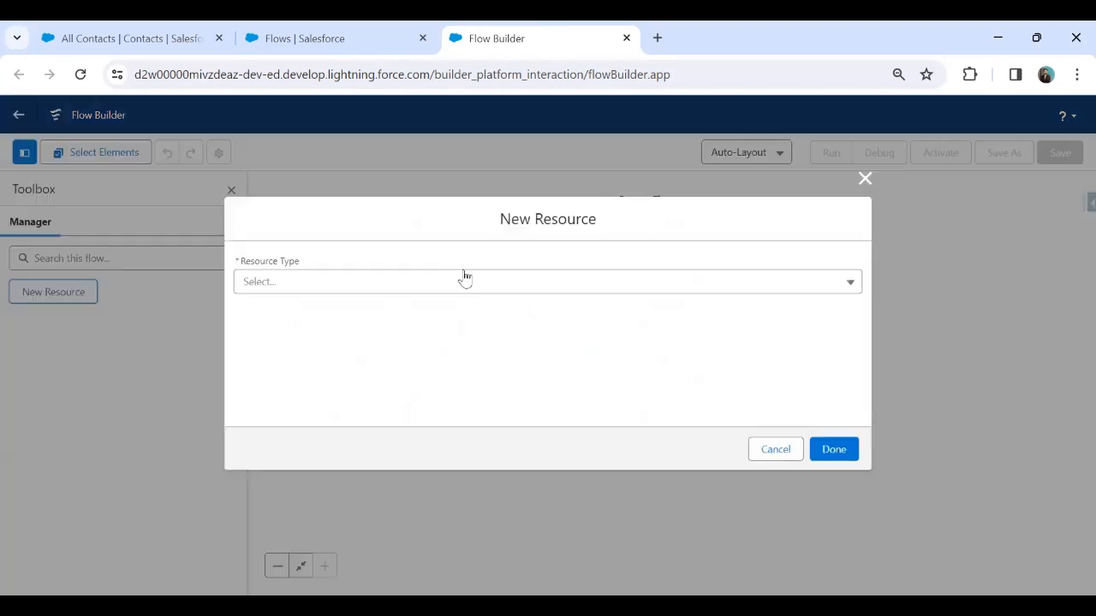
{"action": "left_click", "coordinate": [318, 285]}
{"action": "left_click", "coordinate": [310, 309]}
{"action": "left_click", "coordinate": [309, 315]}
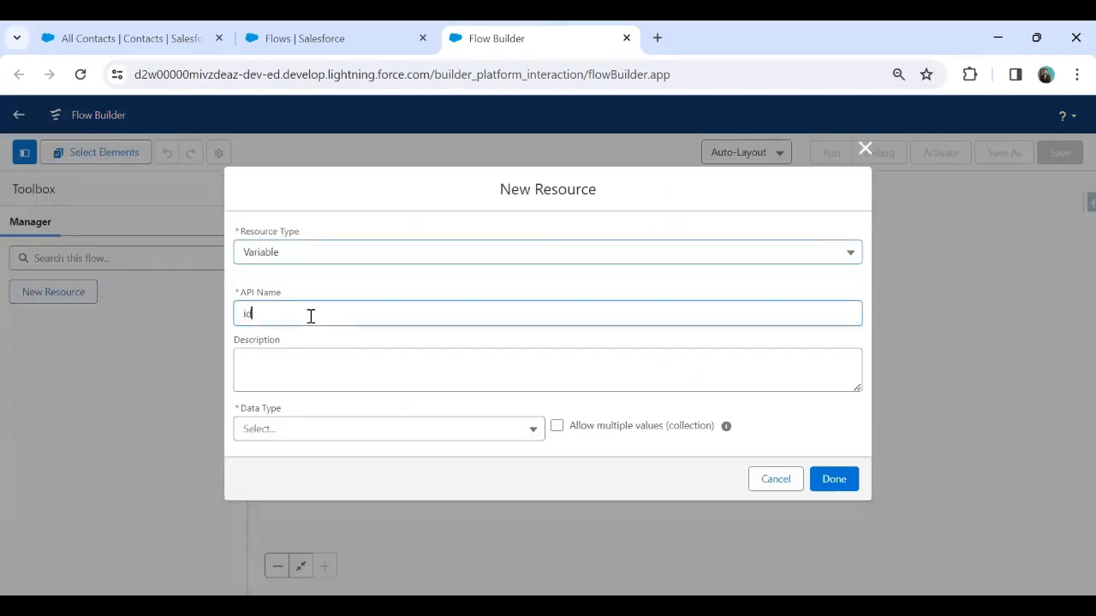
{"action": "left_click", "coordinate": [312, 435]}
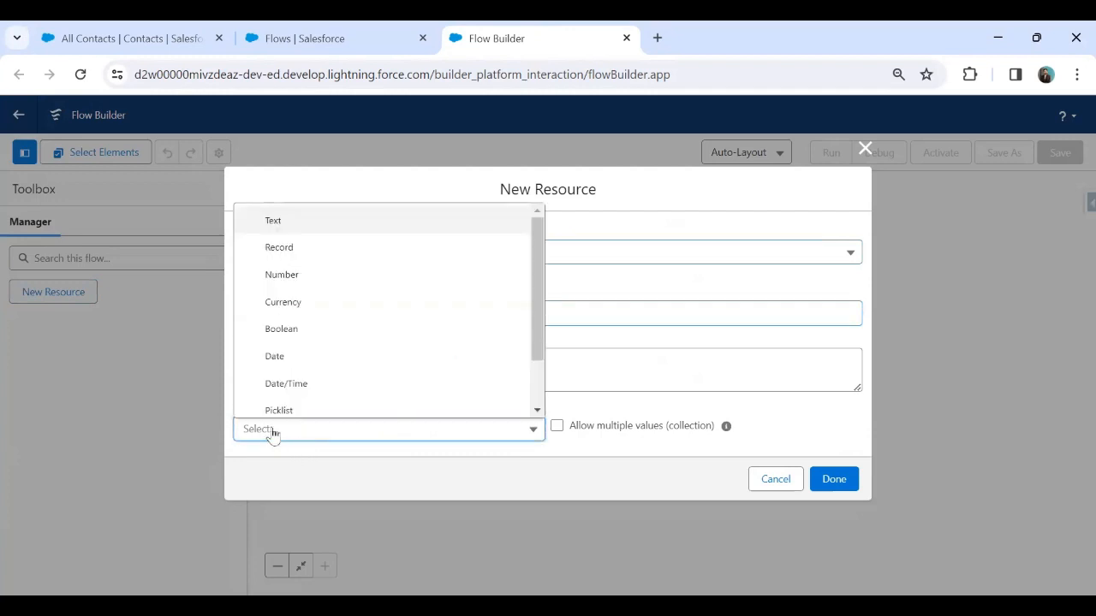
{"action": "left_click", "coordinate": [287, 228]}
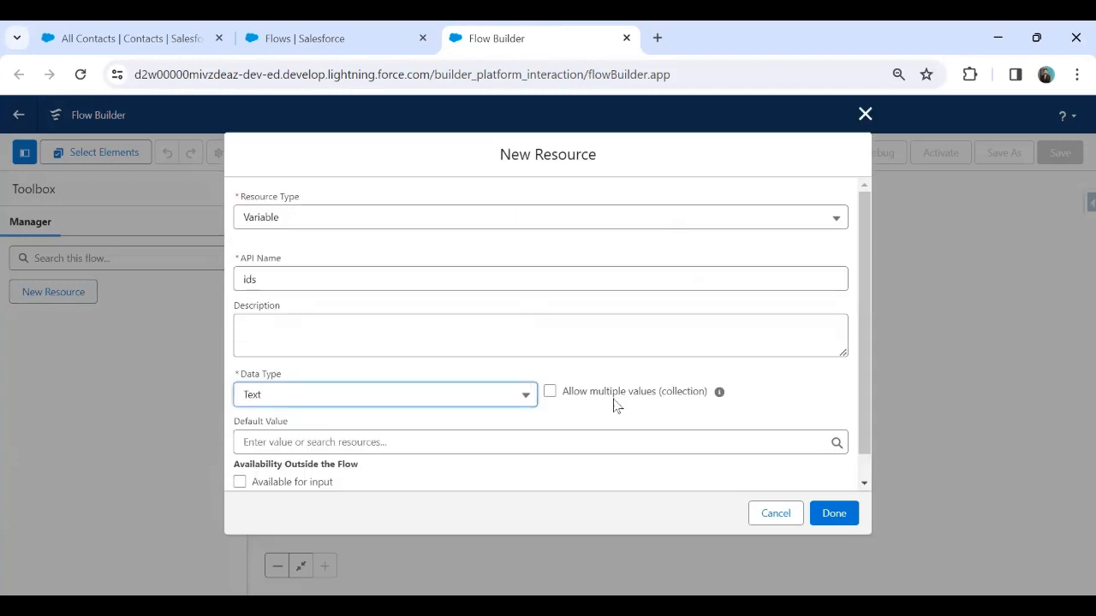
{"action": "left_click", "coordinate": [550, 392]}
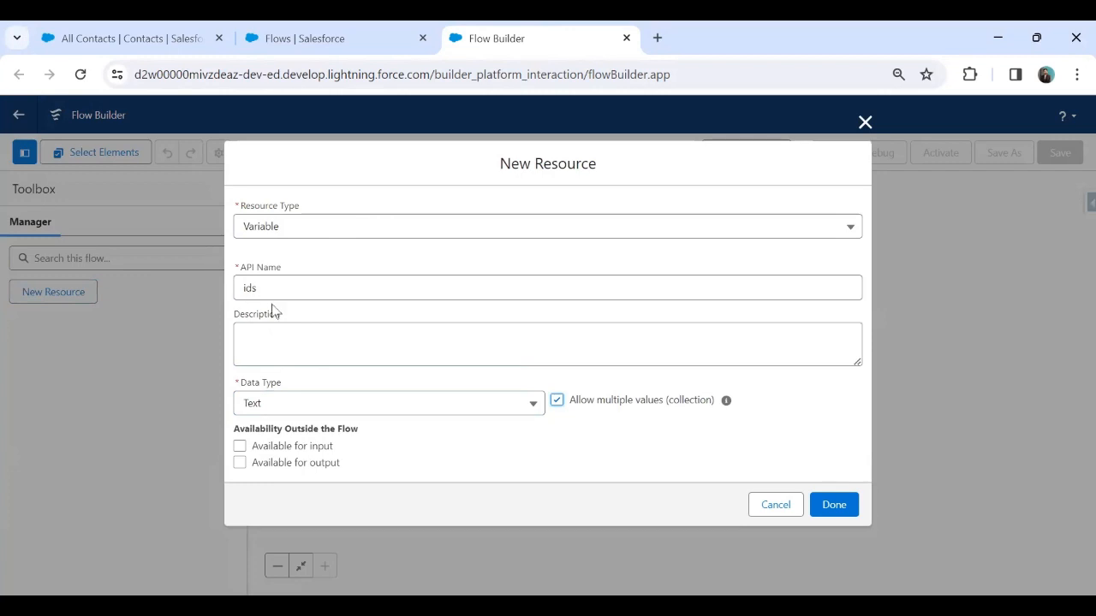
{"action": "left_click", "coordinate": [240, 448]}
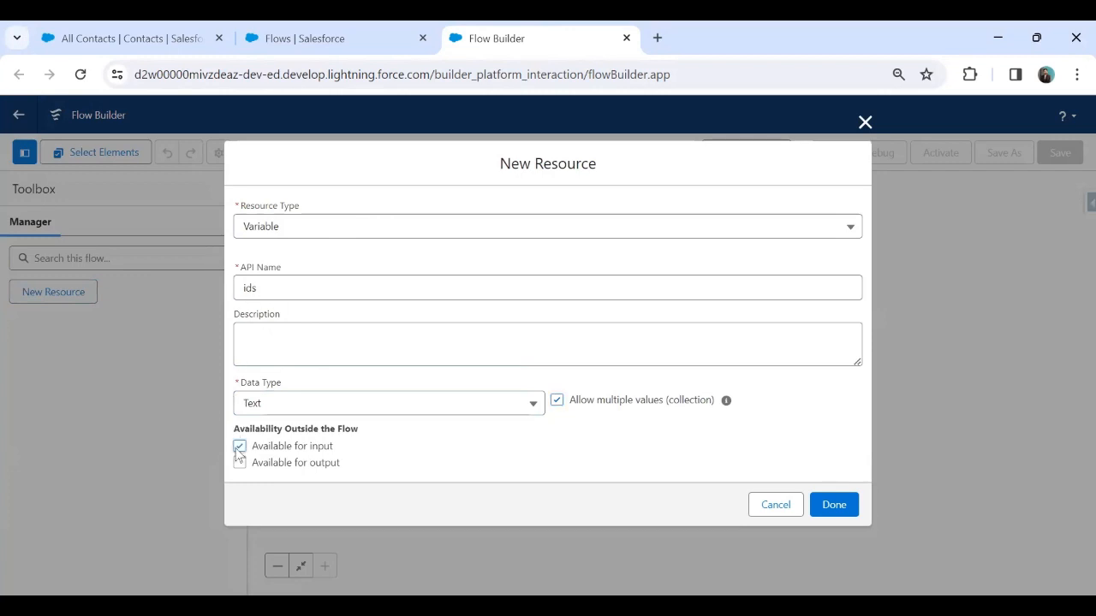
{"action": "left_click", "coordinate": [837, 508]}
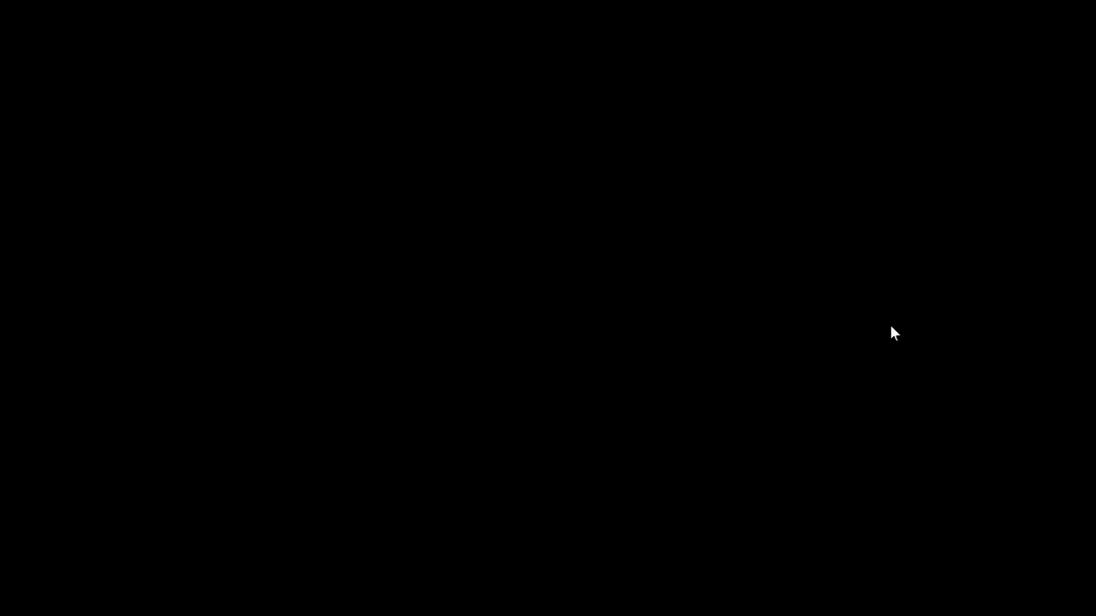
{"action": "left_click", "coordinate": [231, 190]}
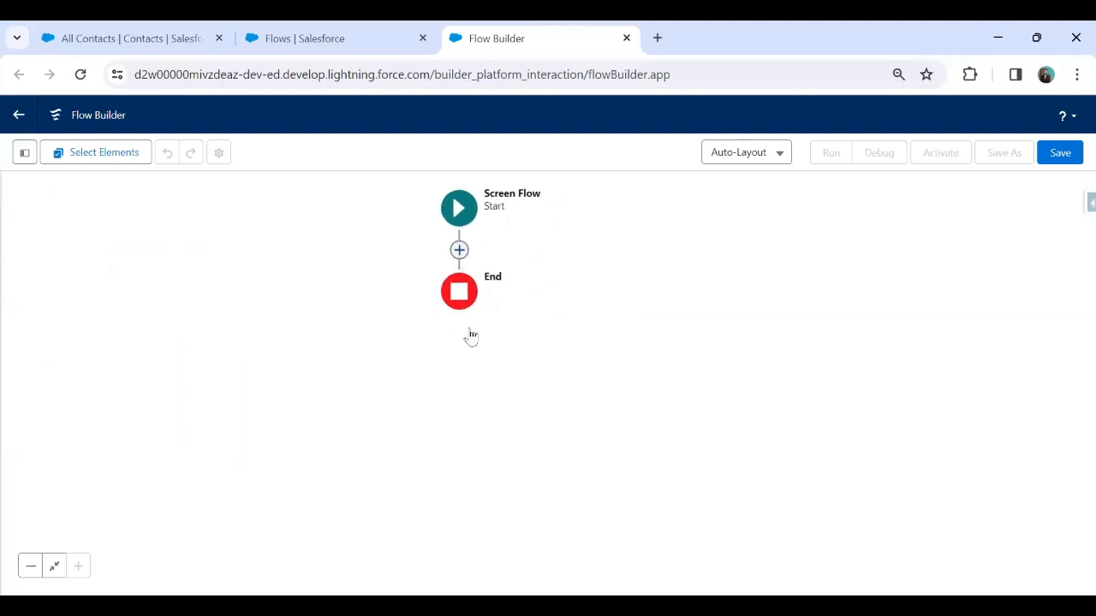
- Add a Get Records element labelled FetchContacts after the flow's start, with Contact as its object
{"action": "left_click", "coordinate": [459, 250]}
{"action": "type", "text": "get"}
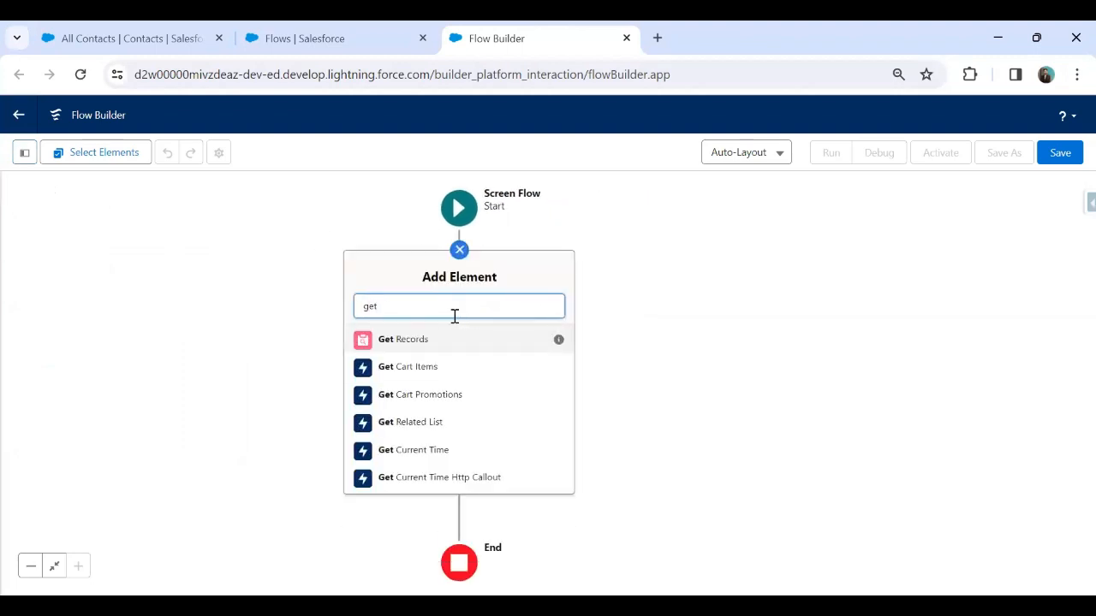
{"action": "left_click", "coordinate": [403, 339]}
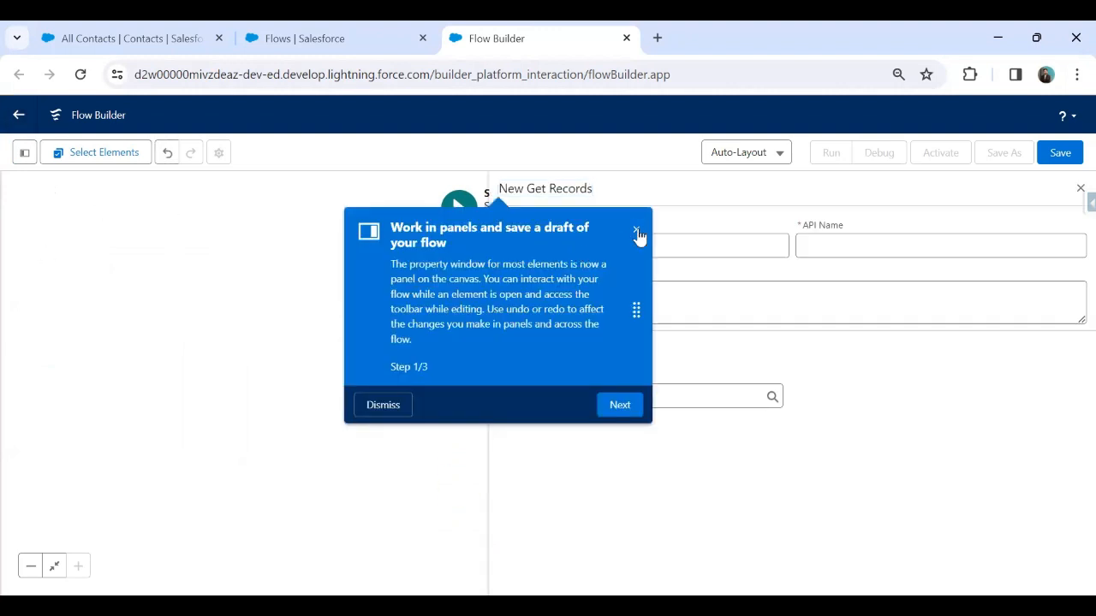
{"action": "left_click", "coordinate": [636, 232]}
{"action": "type", "text": "Fetch"}
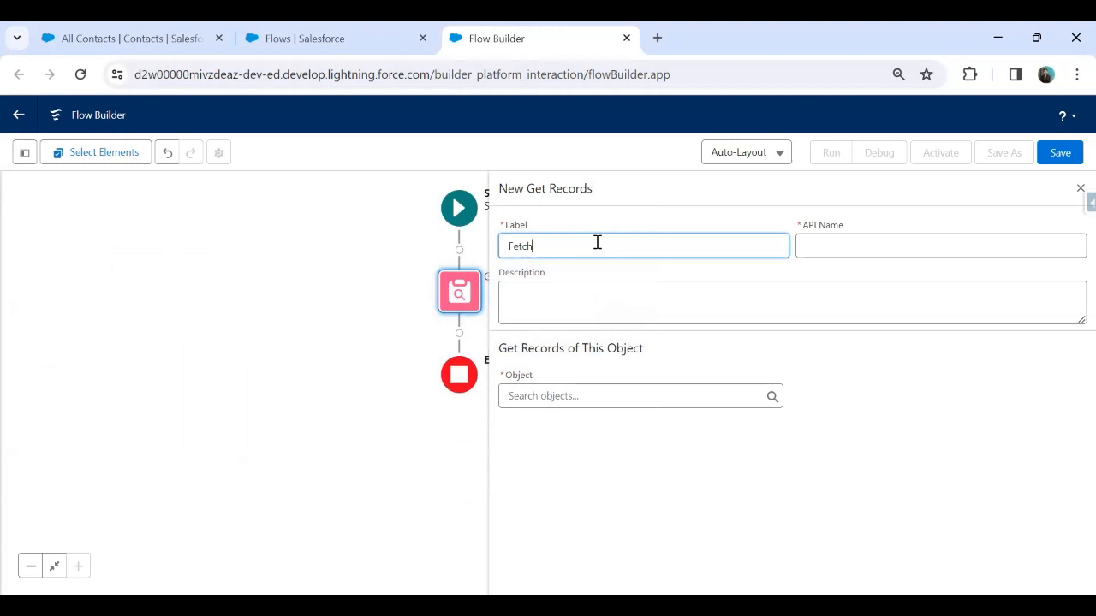
{"action": "key", "text": "Tab"}
{"action": "left_click", "coordinate": [559, 392]}
{"action": "type", "text": "tact"}
{"action": "left_click", "coordinate": [573, 470]}
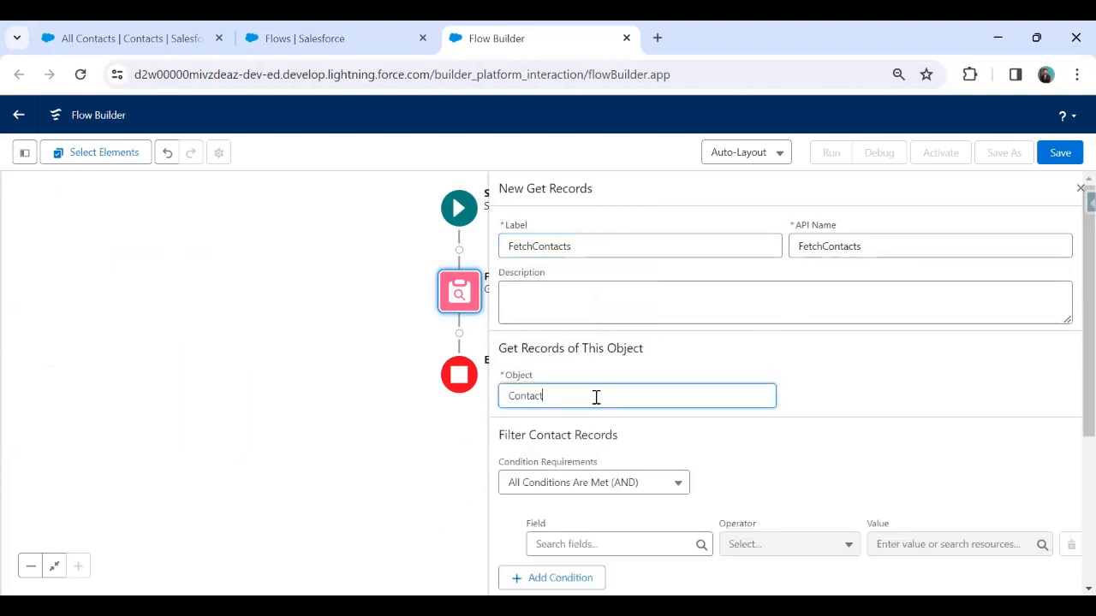
- Filter the Contact records by the condition Id In {!ids}
{"action": "scroll", "coordinate": [599, 402], "scroll_direction": "down", "scroll_amount": 1}
{"action": "left_click", "coordinate": [620, 455]}
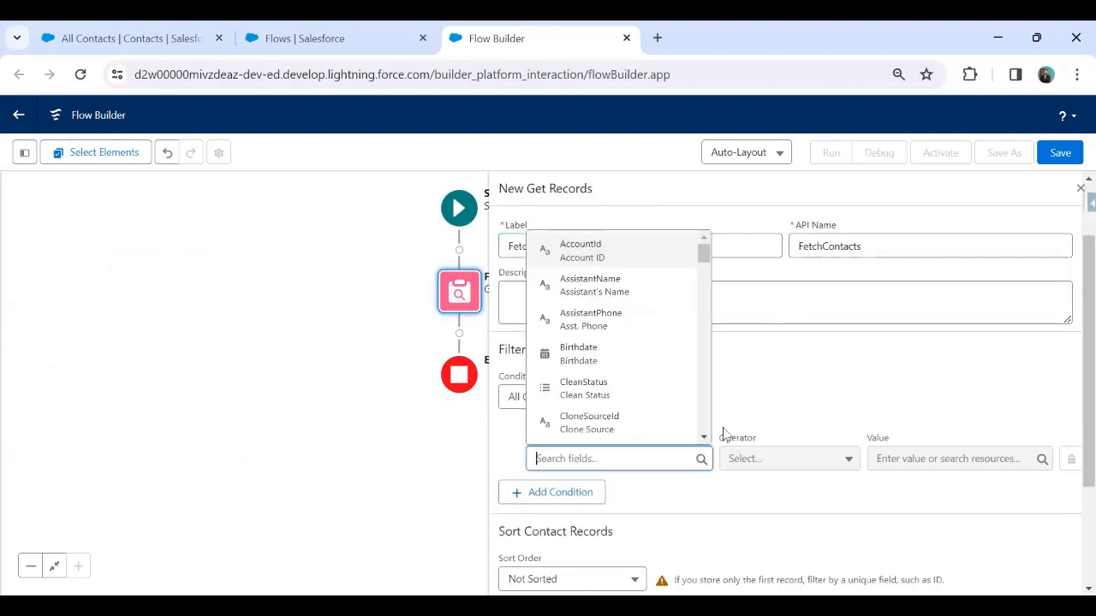
{"action": "left_click", "coordinate": [777, 410]}
{"action": "left_click", "coordinate": [639, 406]}
{"action": "left_click", "coordinate": [638, 406]}
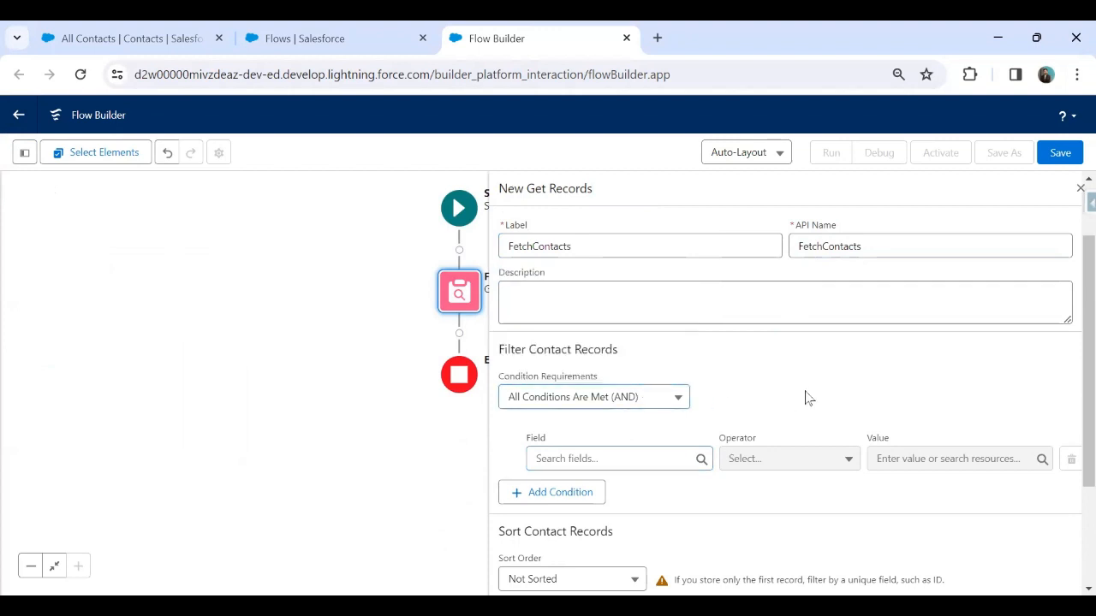
{"action": "left_click", "coordinate": [605, 457]}
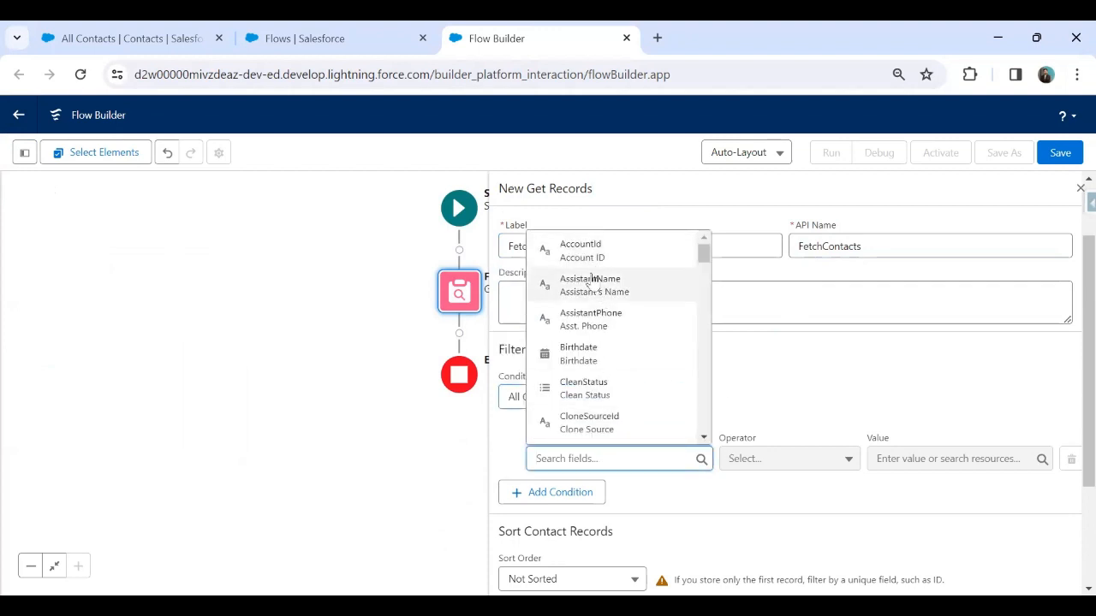
{"action": "type", "text": "Id"}
{"action": "left_click", "coordinate": [577, 351]}
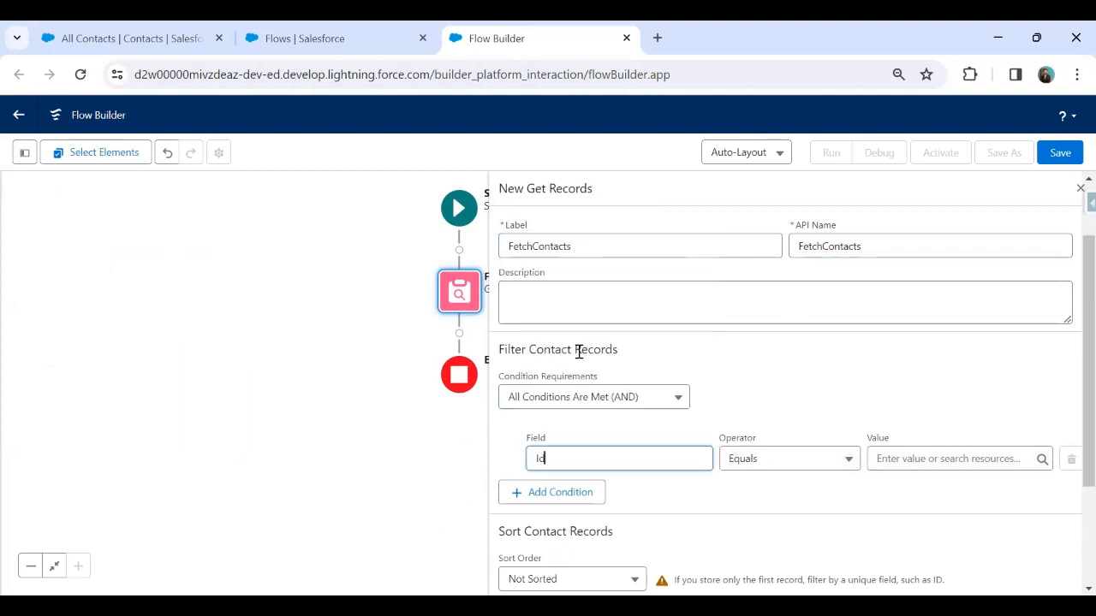
{"action": "left_click", "coordinate": [777, 459]}
{"action": "left_click", "coordinate": [770, 410]}
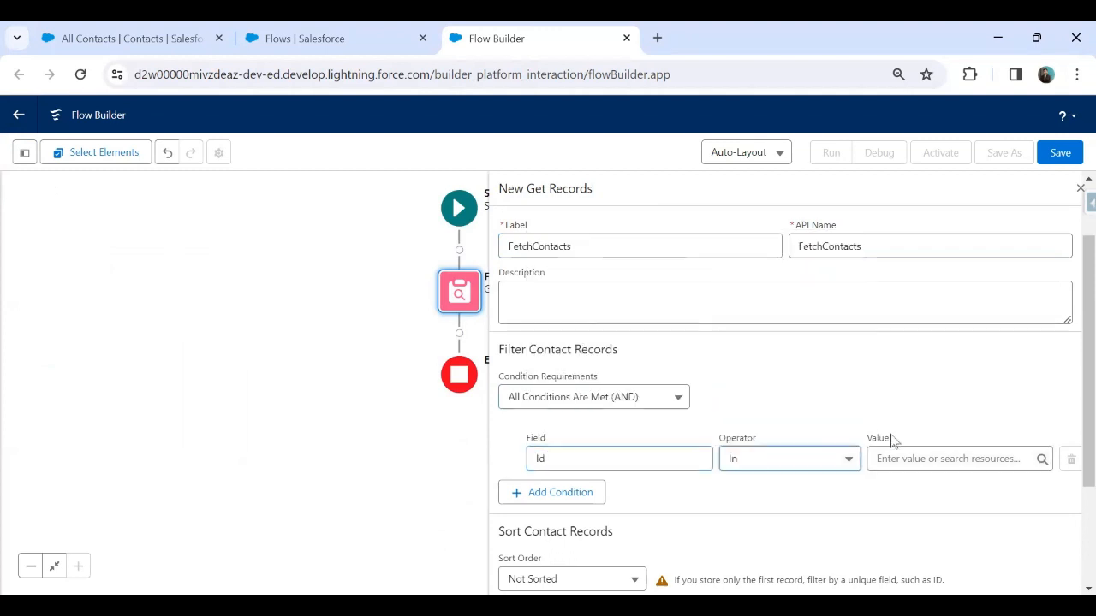
{"action": "left_click", "coordinate": [914, 456]}
{"action": "left_click", "coordinate": [909, 303]}
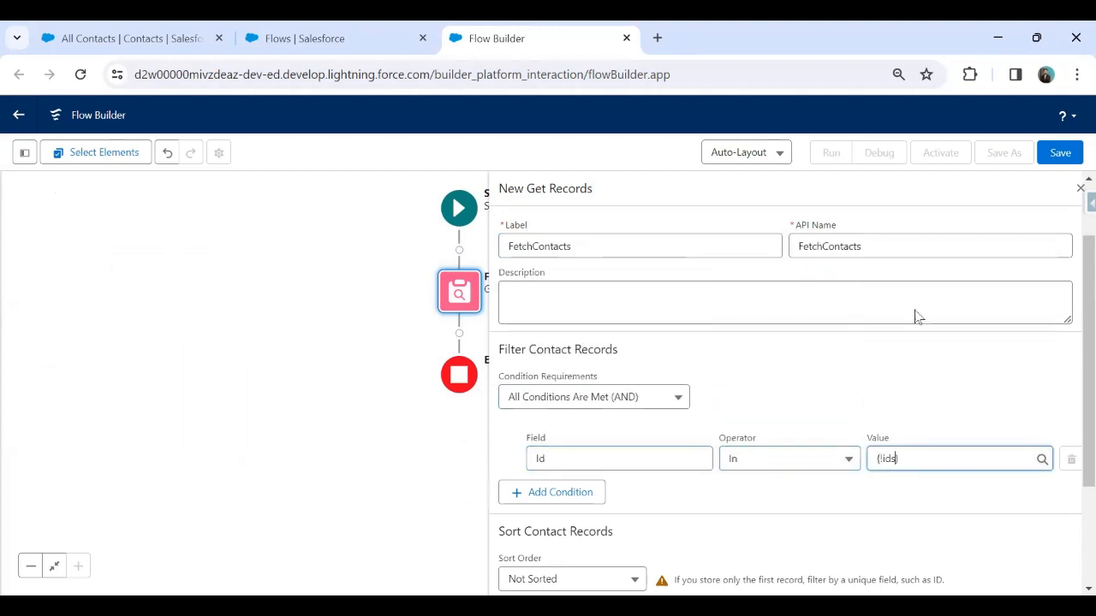
- Make FetchContacts store all records and save the flow with the label Contact Flow for Bulk Operation
{"action": "scroll", "coordinate": [827, 390], "scroll_direction": "down", "scroll_amount": 2}
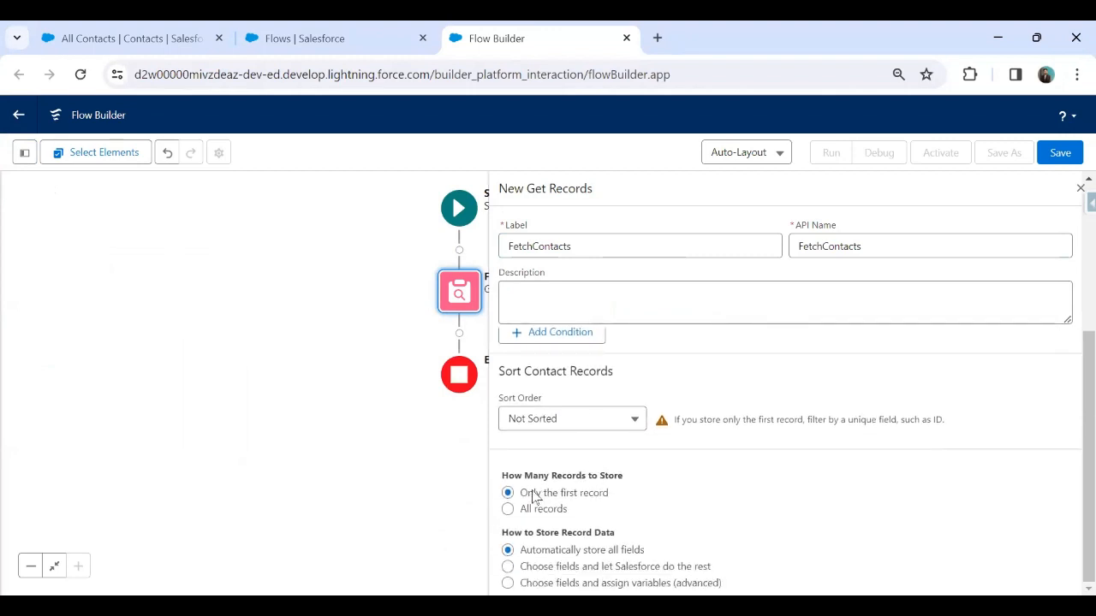
{"action": "left_click", "coordinate": [508, 508]}
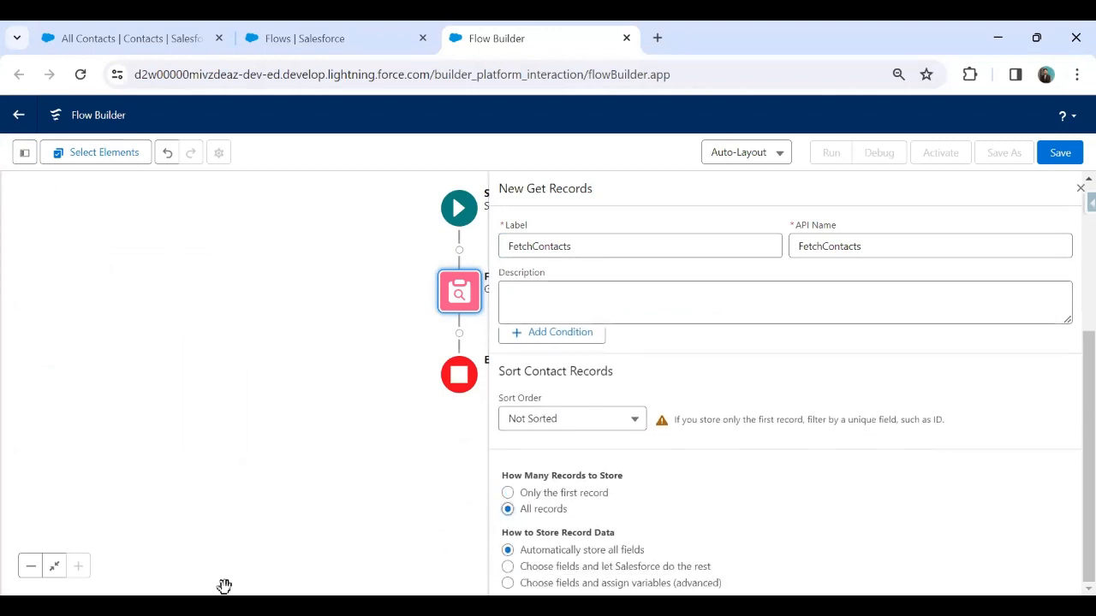
{"action": "left_click", "coordinate": [1060, 154]}
{"action": "left_click", "coordinate": [345, 291]}
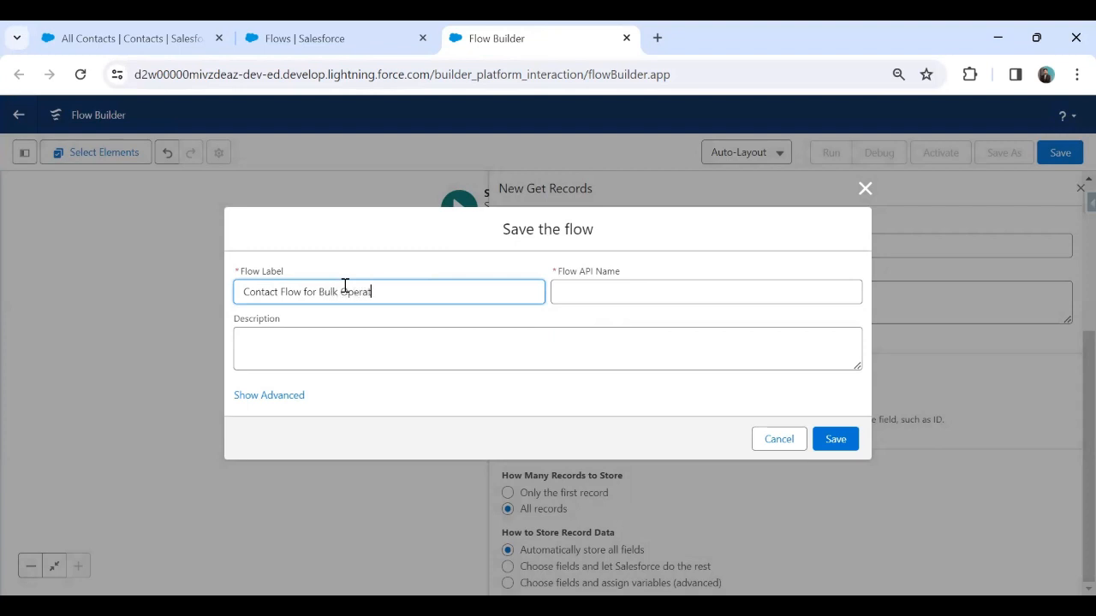
{"action": "key", "text": "Tab"}
{"action": "left_click", "coordinate": [833, 438]}
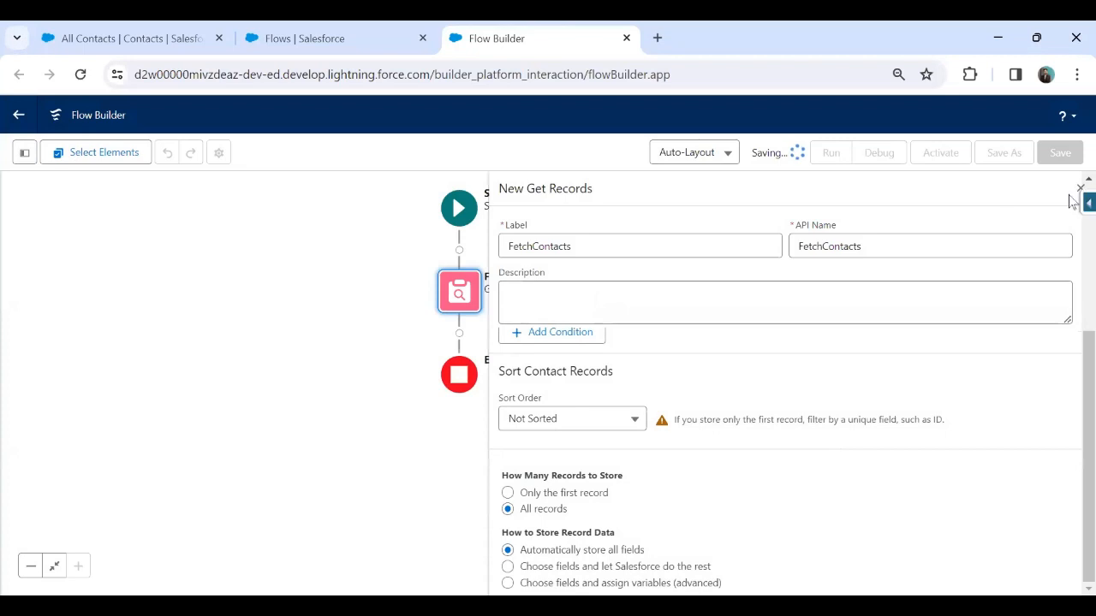
{"action": "left_click", "coordinate": [1077, 189]}
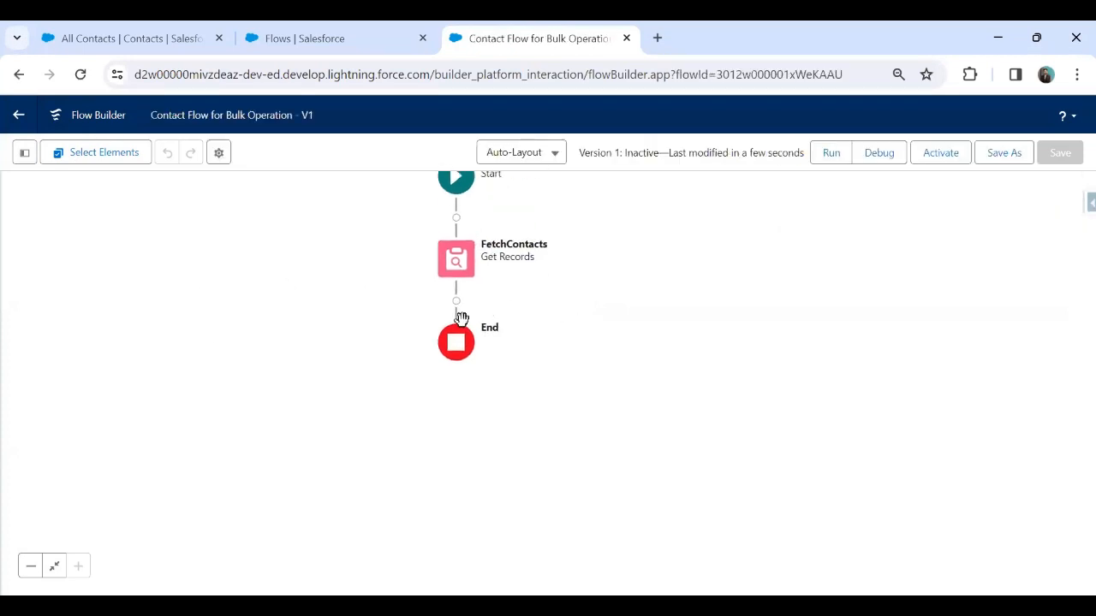
- Add a Screen element after FetchContacts and label it Contact Screen
{"action": "left_click", "coordinate": [457, 301]}
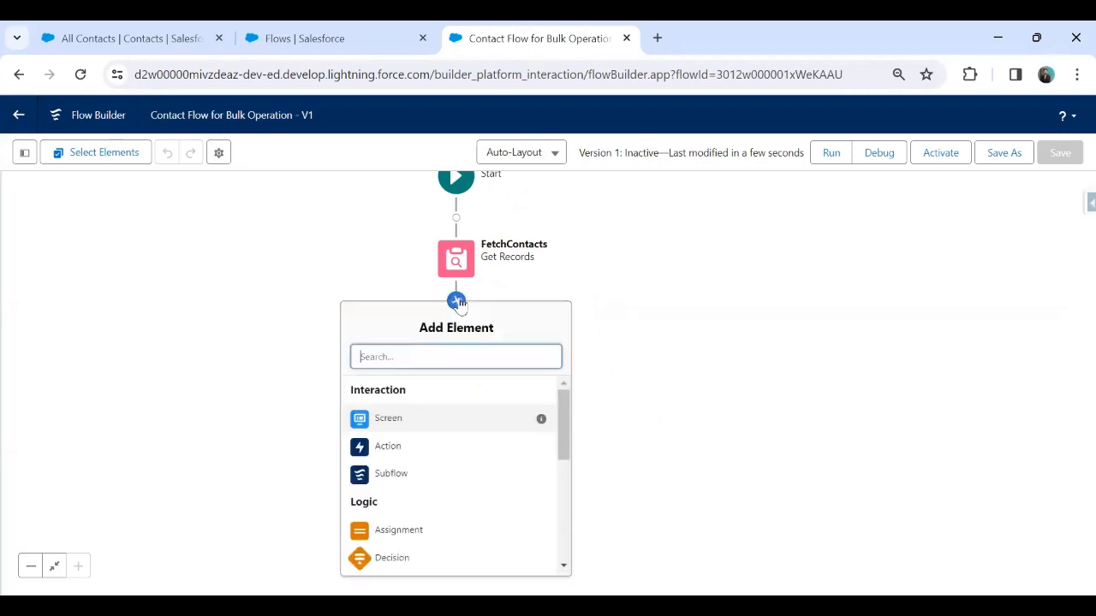
{"action": "left_click", "coordinate": [394, 421]}
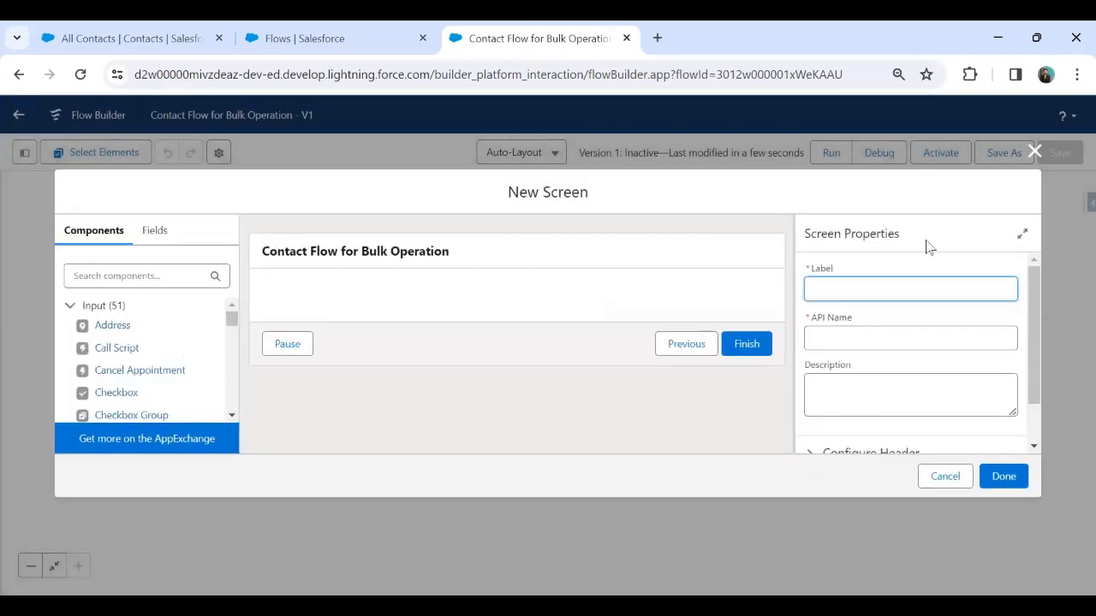
{"action": "left_click", "coordinate": [848, 294]}
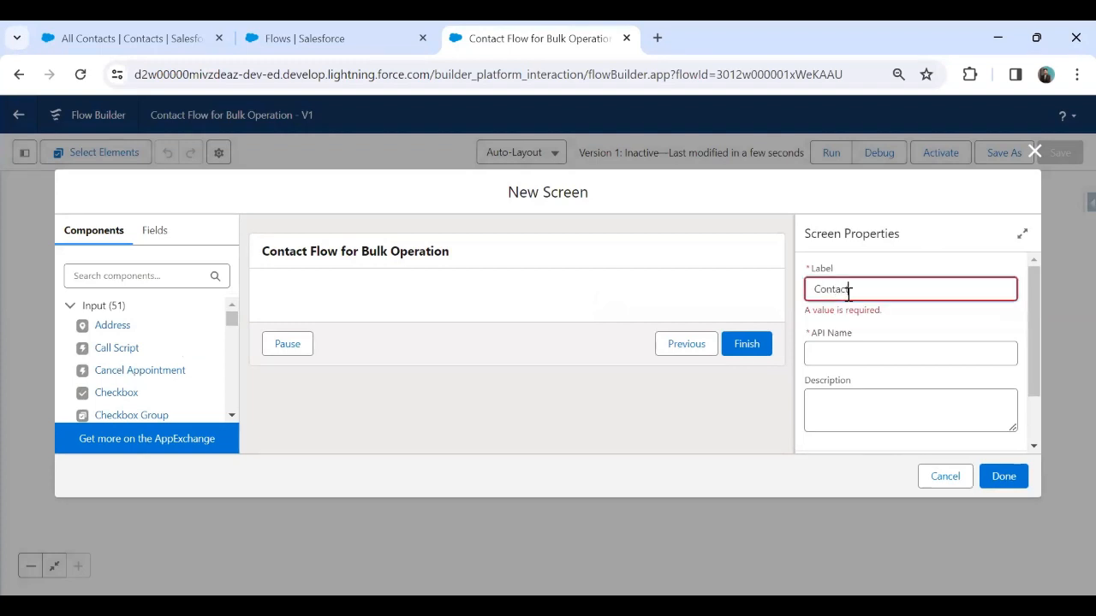
{"action": "type", "text": "Contact Screen"}
{"action": "key", "text": "Tab"}
- Hide the screen's header and remove the Previous and Pause buttons from its footer
{"action": "scroll", "coordinate": [919, 405], "scroll_direction": "down", "scroll_amount": 1}
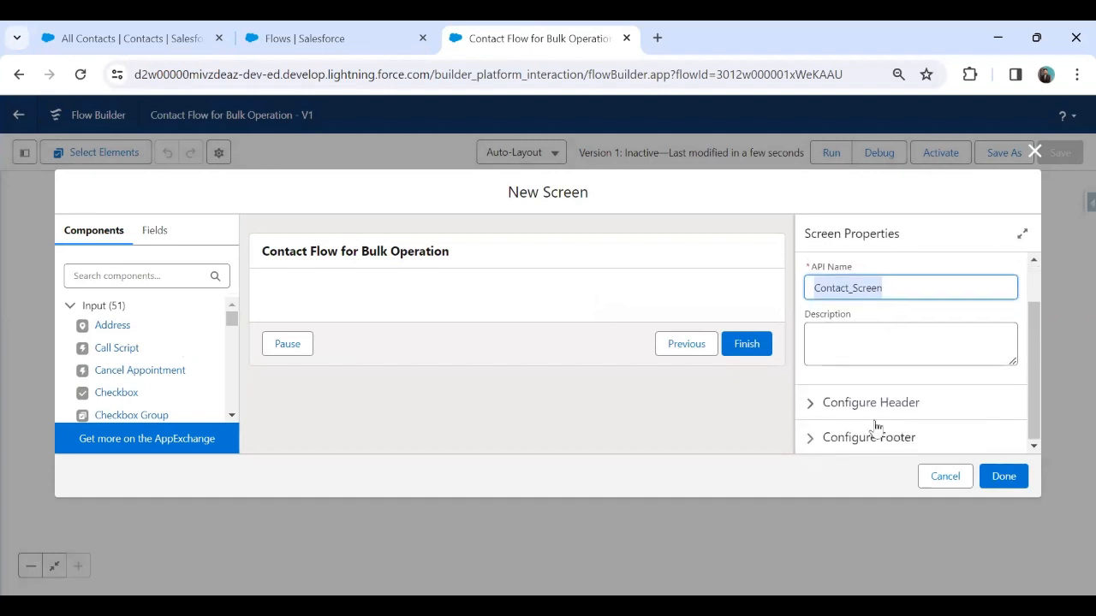
{"action": "left_click", "coordinate": [816, 408]}
{"action": "scroll", "coordinate": [810, 445], "scroll_direction": "down", "scroll_amount": 1}
{"action": "left_click", "coordinate": [810, 442]}
{"action": "scroll", "coordinate": [813, 368], "scroll_direction": "down", "scroll_amount": 3}
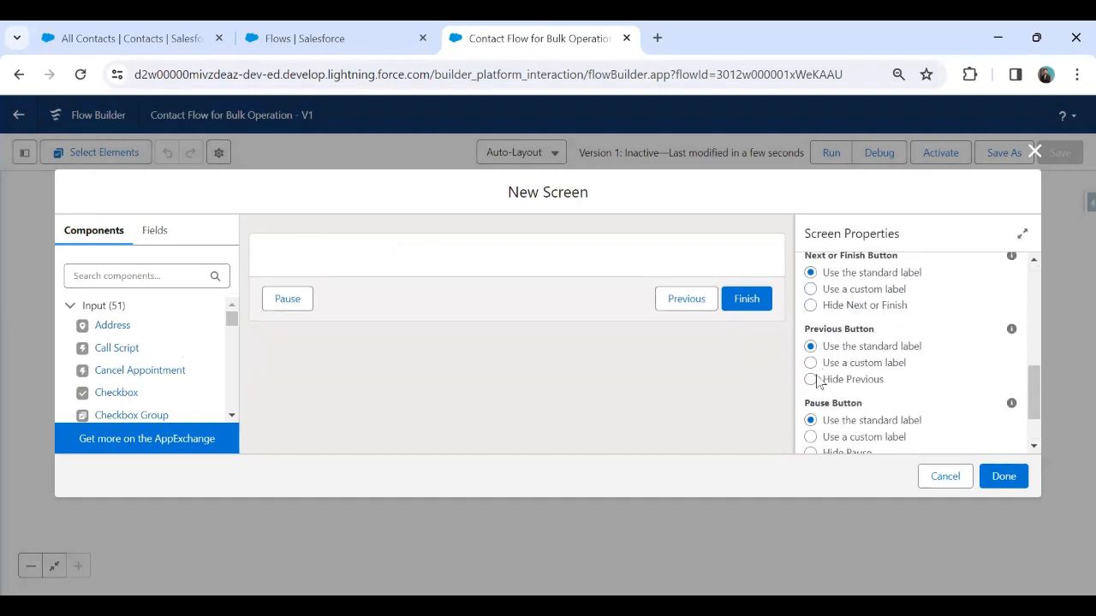
{"action": "left_click", "coordinate": [810, 379]}
{"action": "scroll", "coordinate": [810, 385], "scroll_direction": "down", "scroll_amount": 1}
{"action": "left_click", "coordinate": [811, 380]}
- Give the screen's Next or Finish button the custom label Delete Selected
{"action": "scroll", "coordinate": [829, 386], "scroll_direction": "up", "scroll_amount": 3}
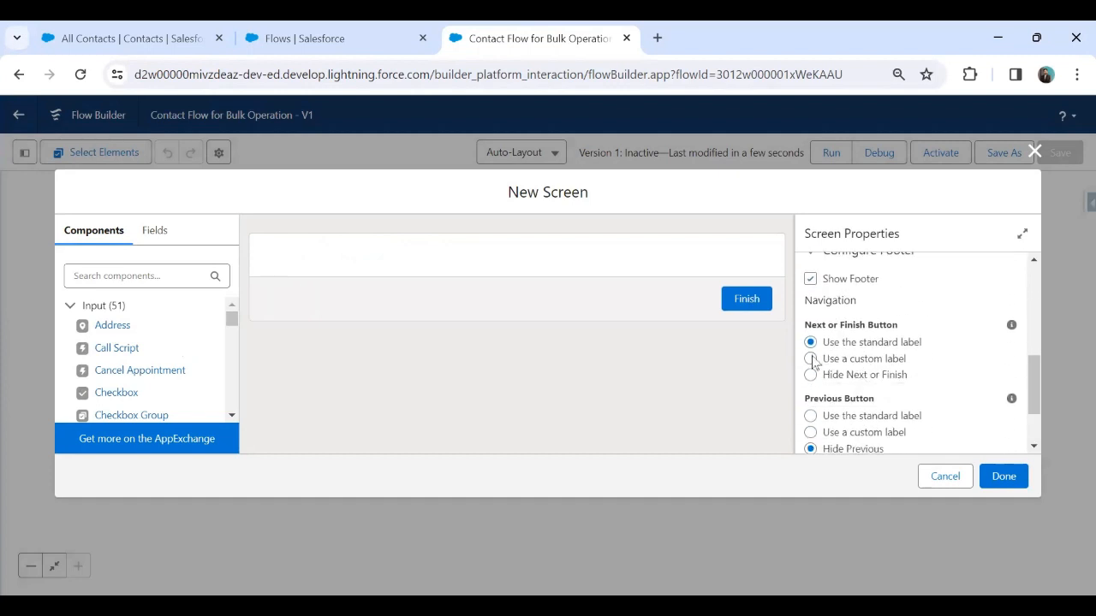
{"action": "left_click", "coordinate": [811, 359]}
{"action": "left_click", "coordinate": [865, 417]}
{"action": "type", "text": "Delete Selected"}
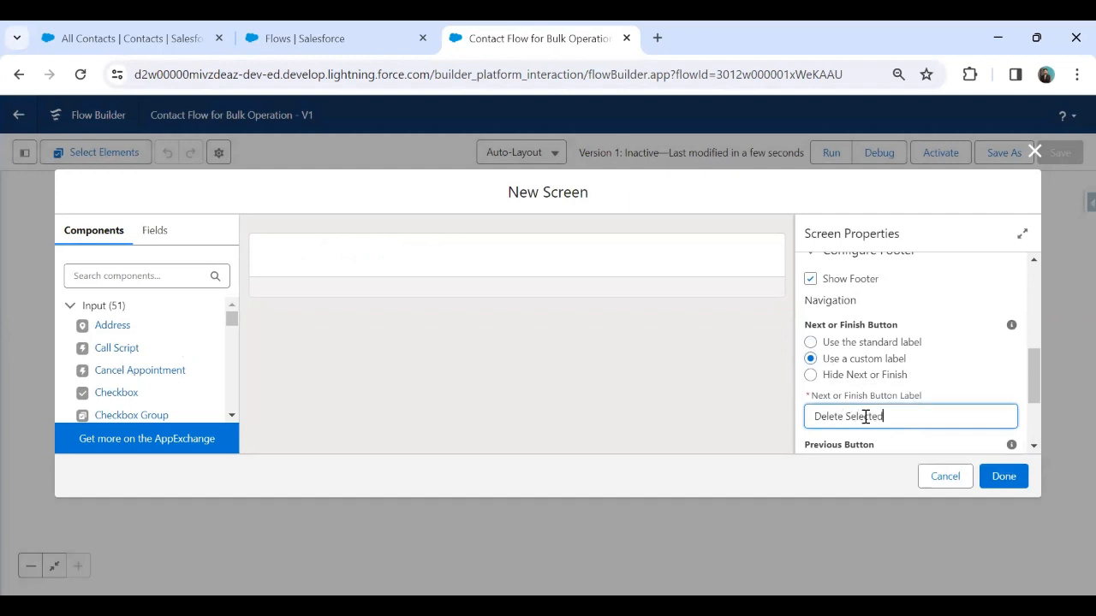
{"action": "left_click", "coordinate": [627, 385]}
- Find the Data Table component and add it to the screen
{"action": "left_click", "coordinate": [125, 275]}
{"action": "type", "text": "data"}
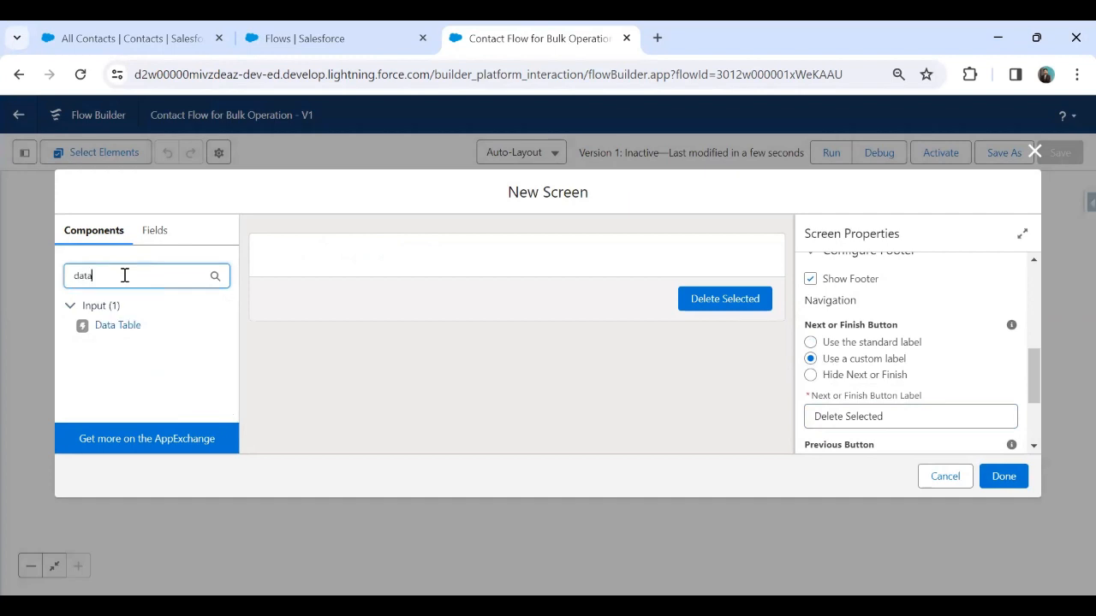
{"action": "left_click", "coordinate": [124, 327]}
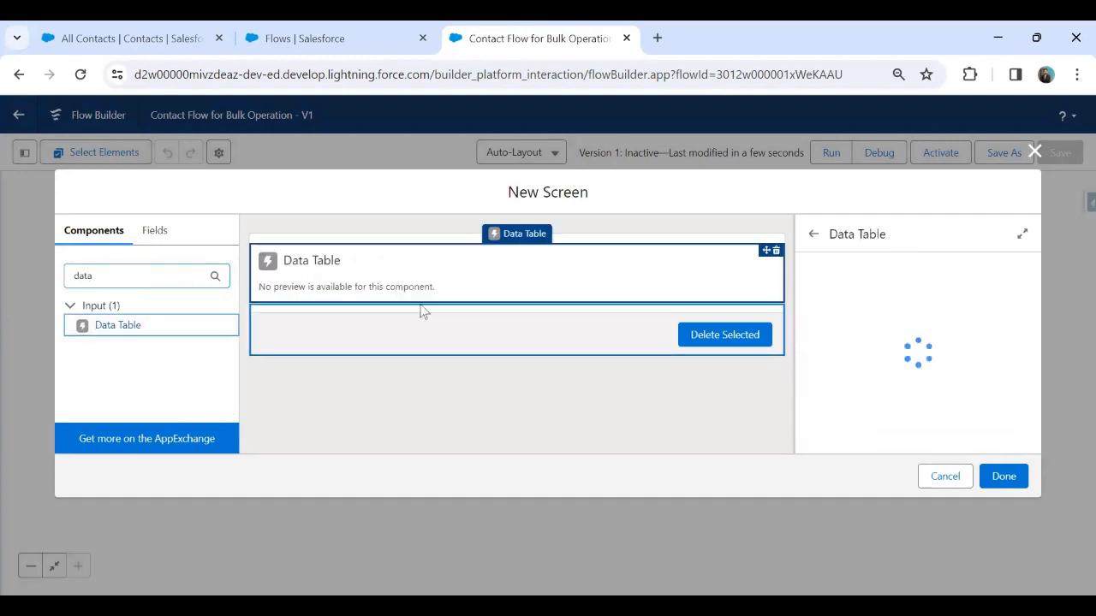
{"action": "left_click", "coordinate": [864, 283]}
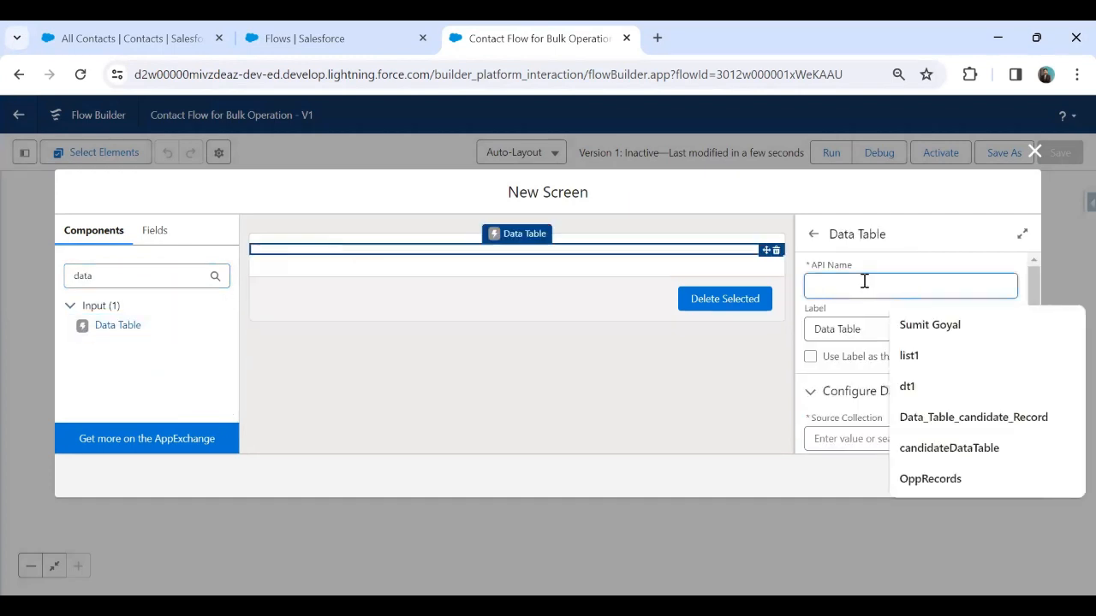
{"action": "type", "text": "CandidateDataTable"}
{"action": "left_click_drag", "start_coordinate": [888, 330], "coordinate": [755, 335]}
{"action": "type", "text": "Can"}
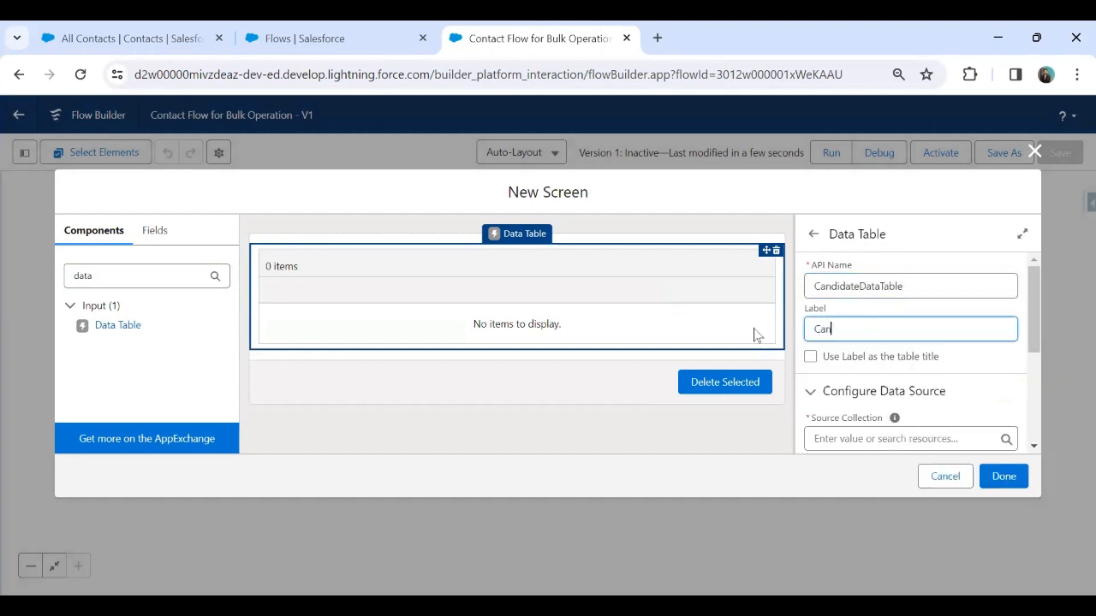
{"action": "key", "text": "ctrl+a"}
- Set the table's API name to ContactDataTable and its label to Conatct Records, using the label as the table title
{"action": "key", "text": "shift+Tab"}
{"action": "type", "text": "Con"}
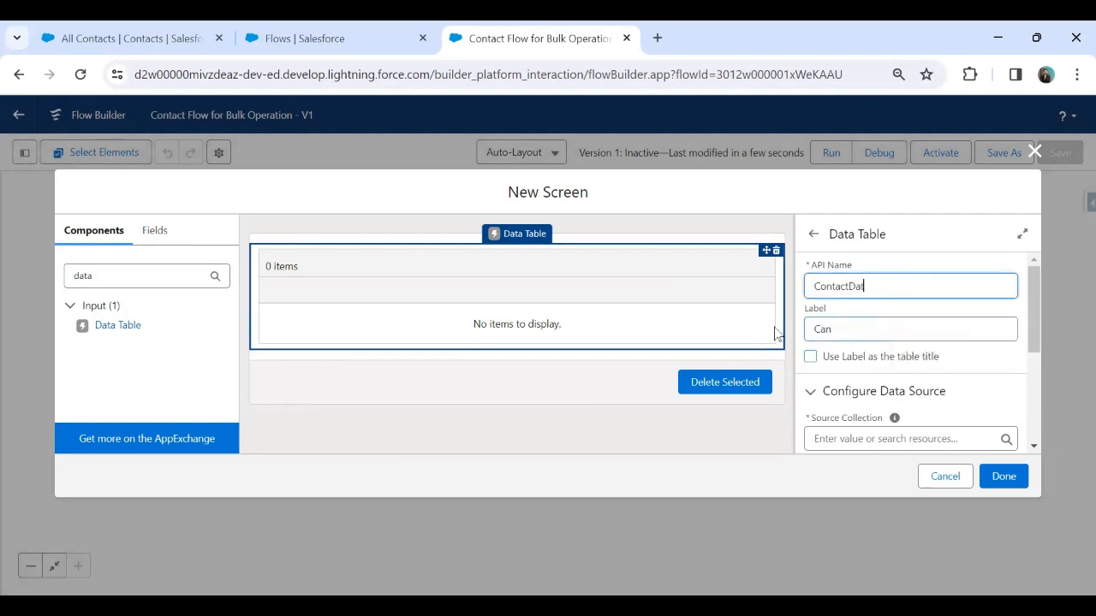
{"action": "type", "text": "tactDataTable"}
{"action": "key", "text": "Tab"}
{"action": "type", "text": "Con"}
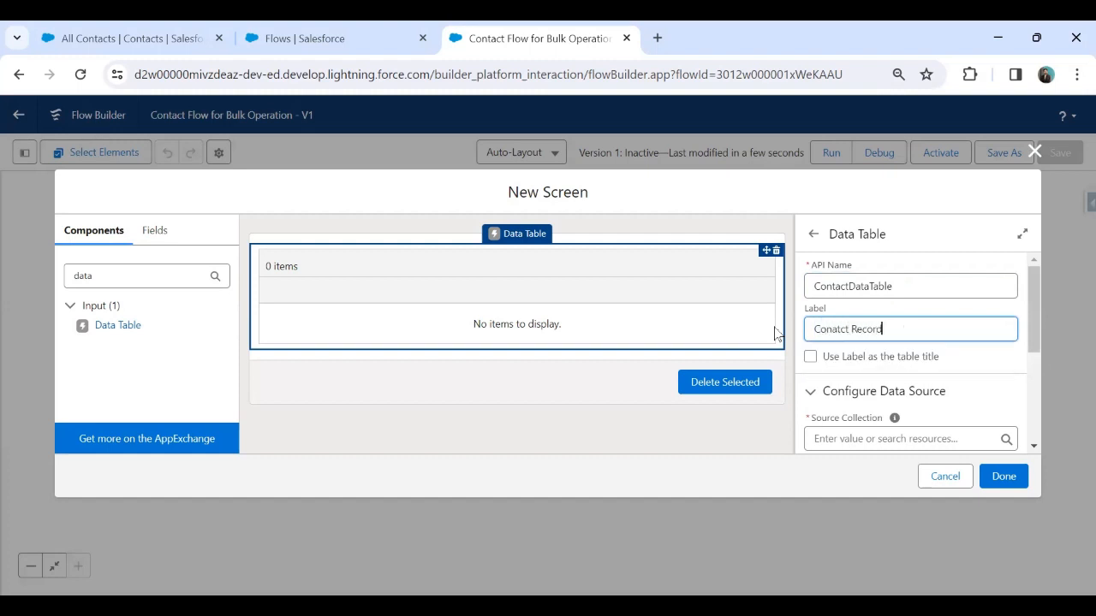
{"action": "left_click", "coordinate": [811, 356]}
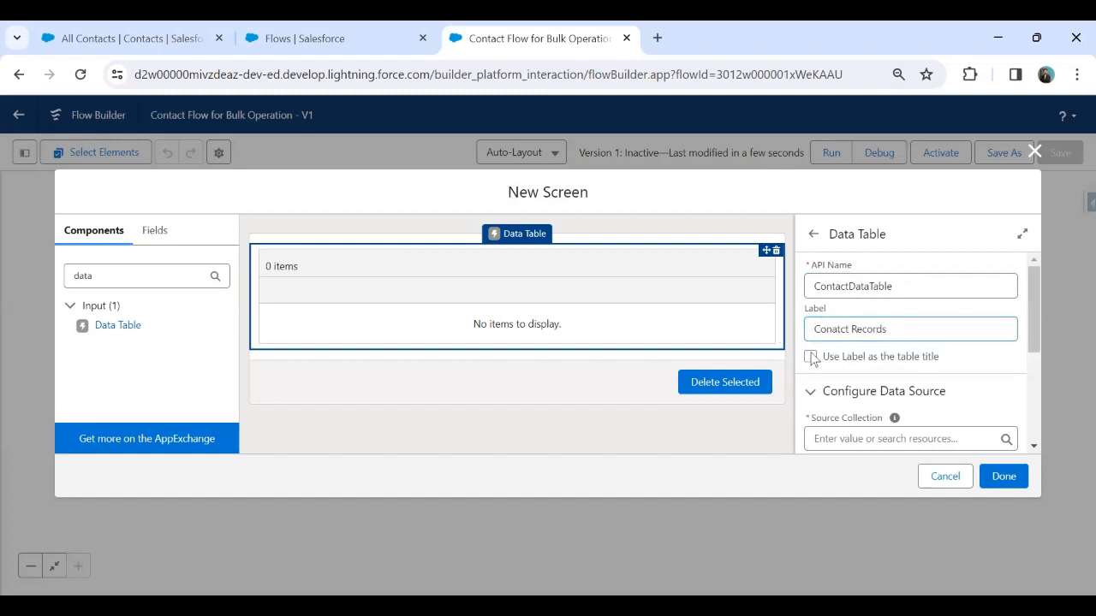
- Set the table's source collection to the contacts from FetchContacts, with a search bar and View only row selection
{"action": "left_click", "coordinate": [863, 438]}
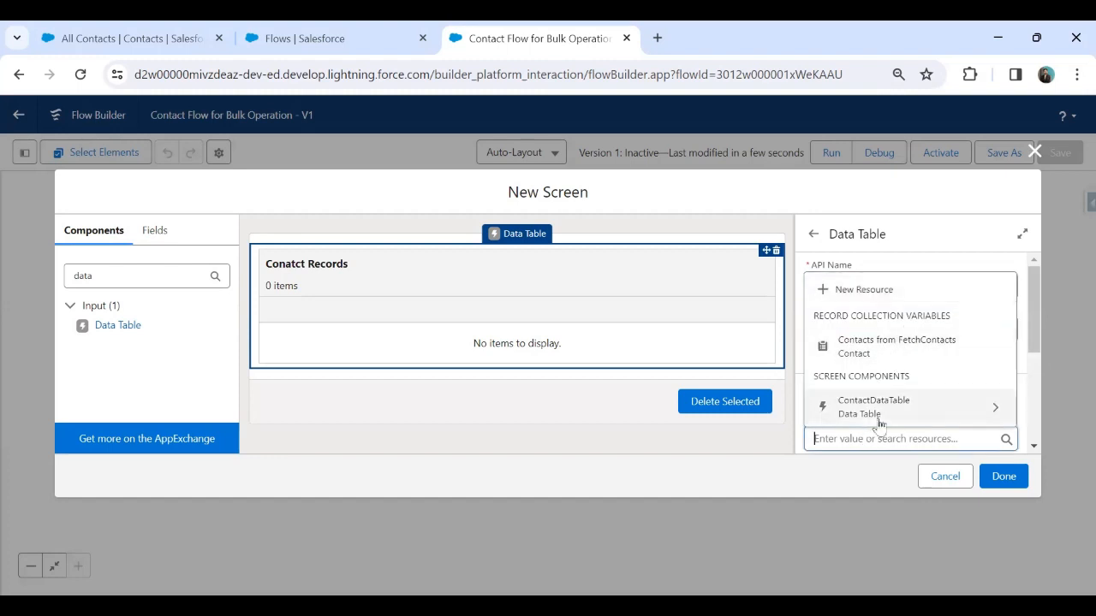
{"action": "left_click", "coordinate": [876, 345]}
{"action": "scroll", "coordinate": [890, 325], "scroll_direction": "down", "scroll_amount": 5}
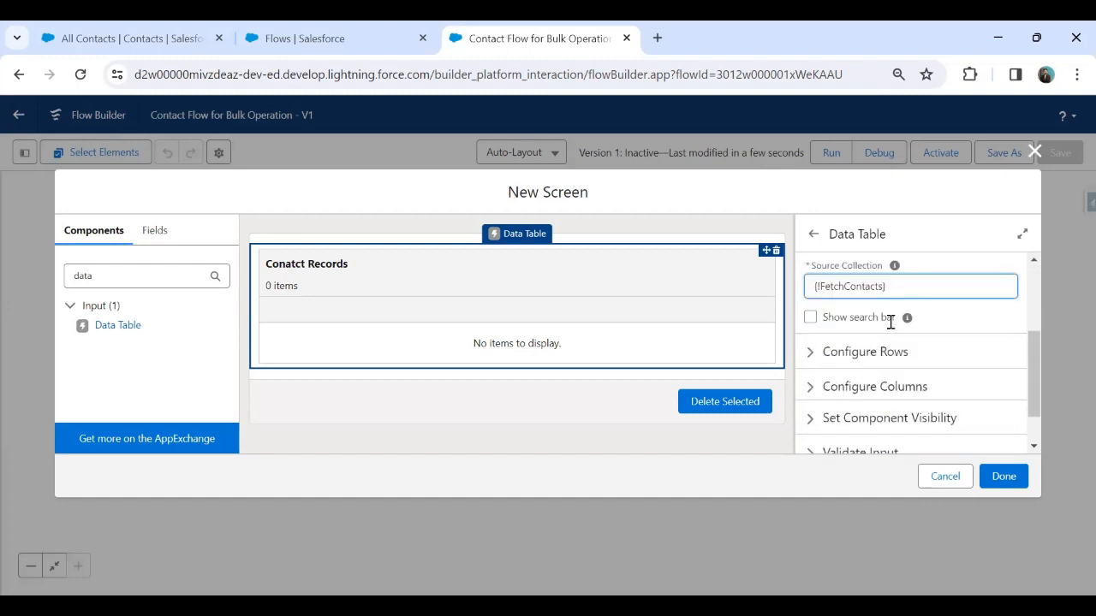
{"action": "left_click", "coordinate": [810, 267]}
{"action": "left_click", "coordinate": [814, 301]}
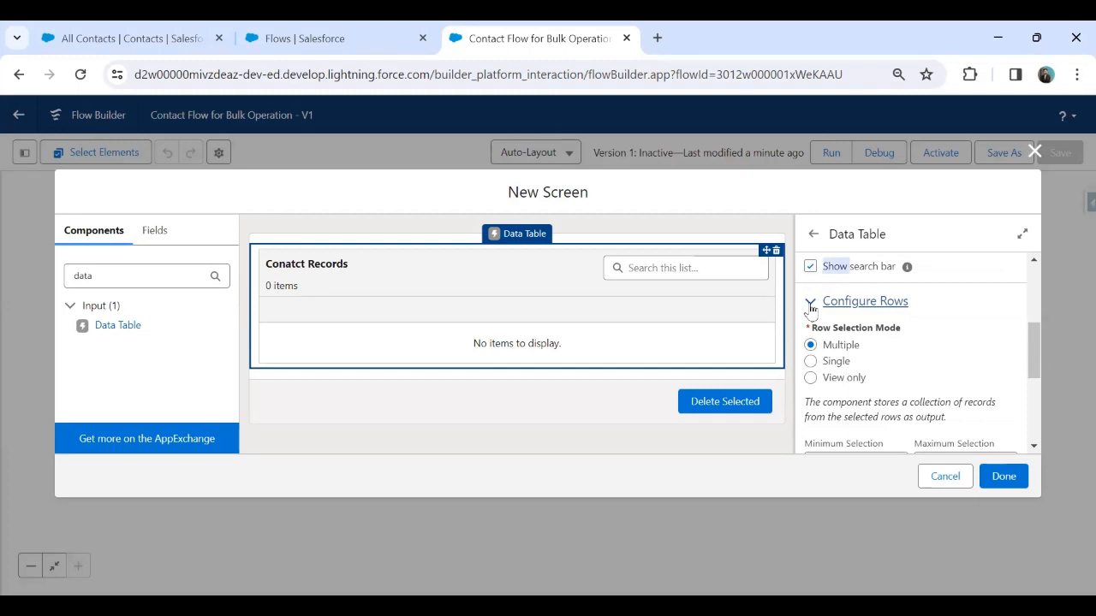
{"action": "left_click", "coordinate": [811, 378]}
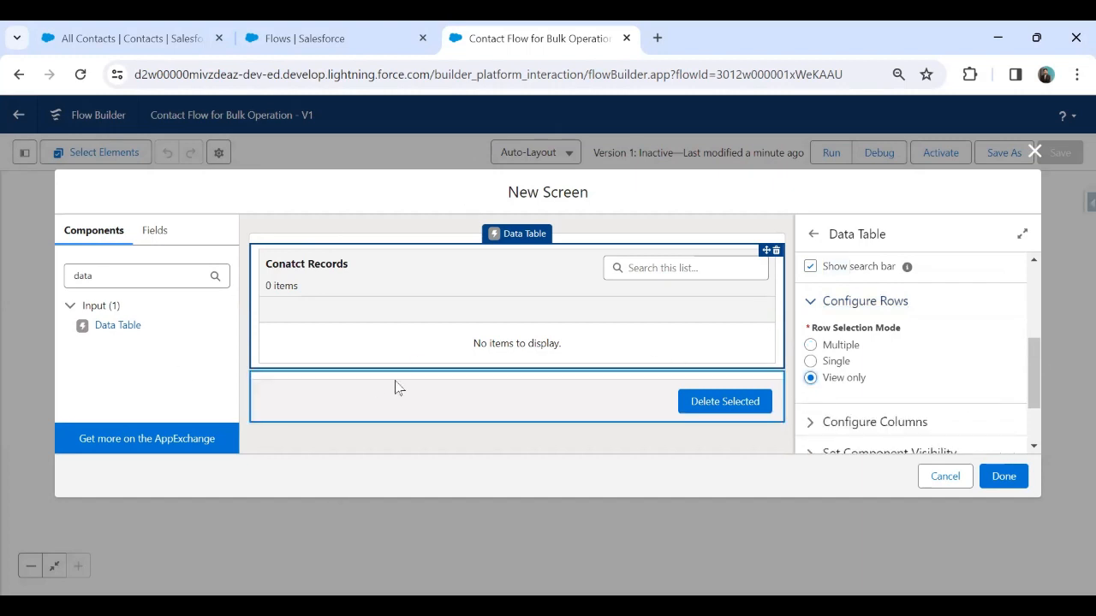
- Configure the table's first column with Name (Full Name) as its source field
{"action": "scroll", "coordinate": [822, 386], "scroll_direction": "down", "scroll_amount": 2}
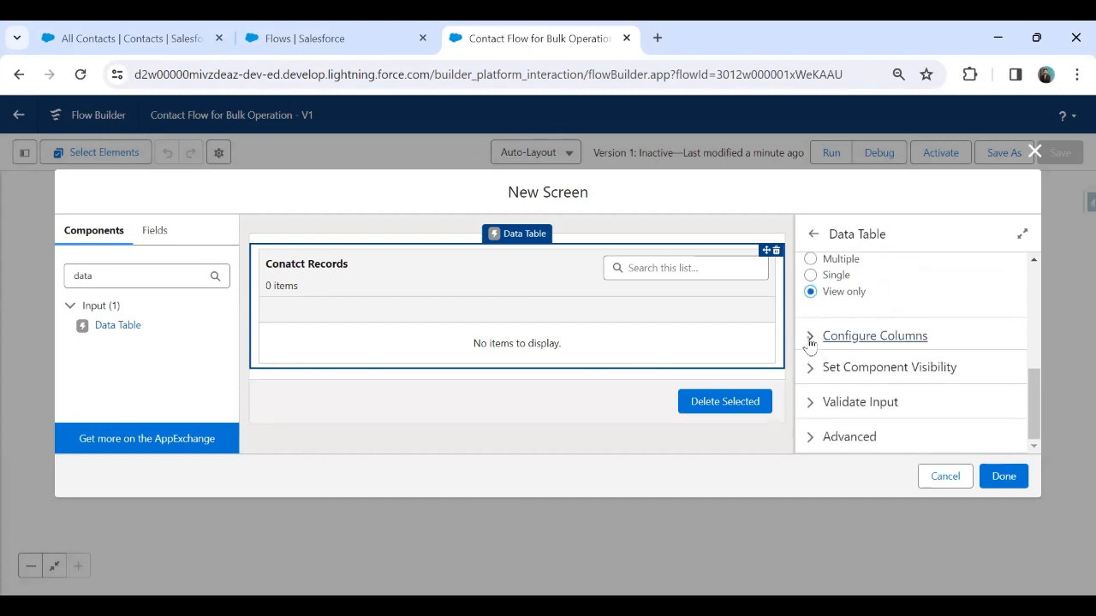
{"action": "left_click", "coordinate": [810, 337]}
{"action": "scroll", "coordinate": [881, 385], "scroll_direction": "down", "scroll_amount": 3}
{"action": "left_click", "coordinate": [866, 299]}
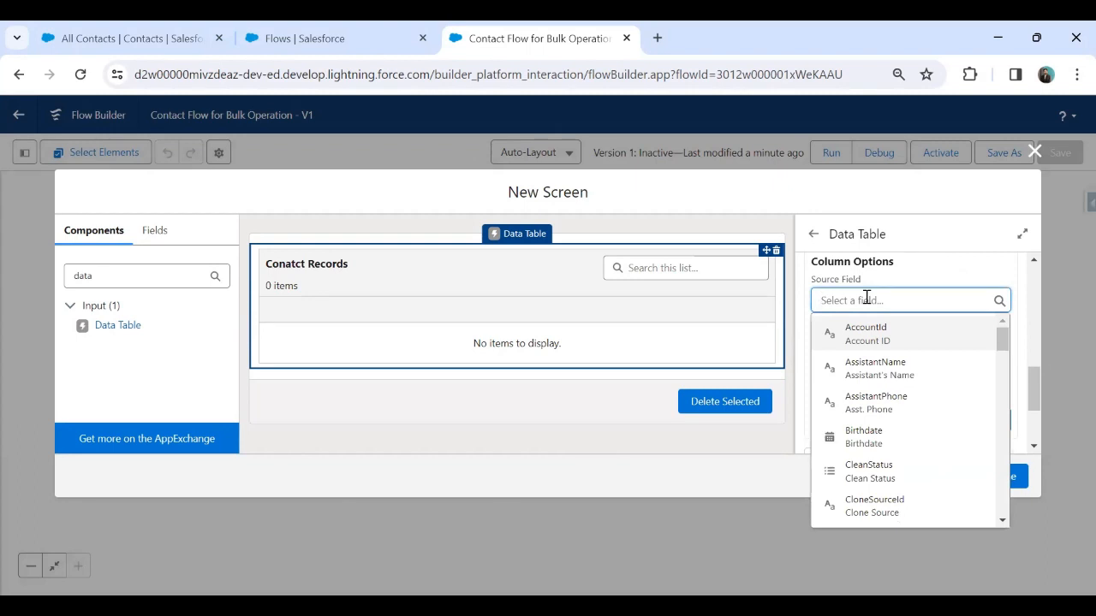
{"action": "type", "text": "Name"}
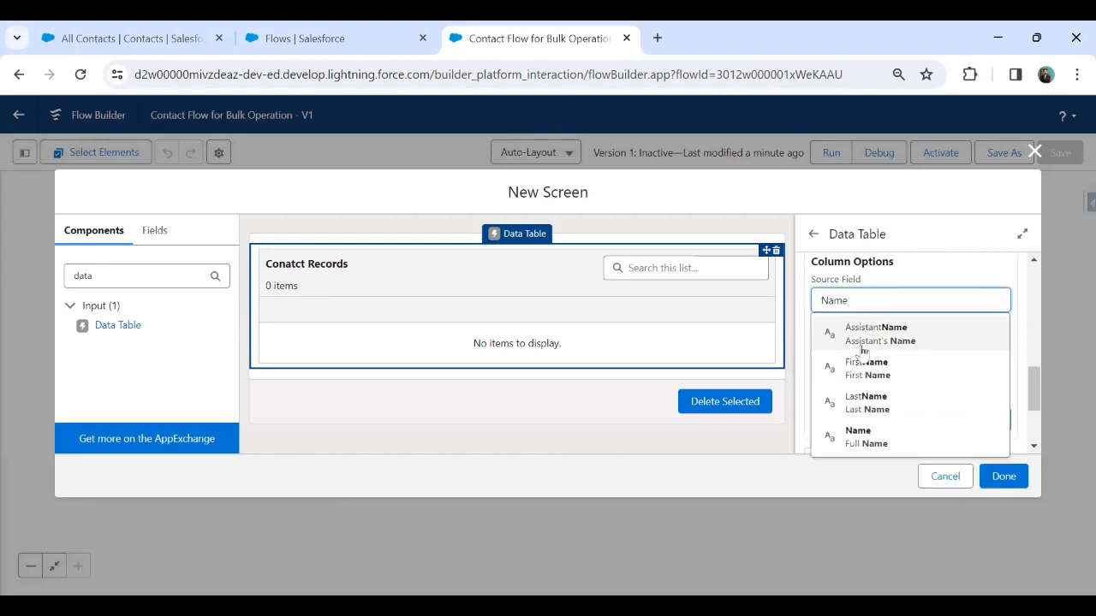
{"action": "left_click", "coordinate": [857, 435]}
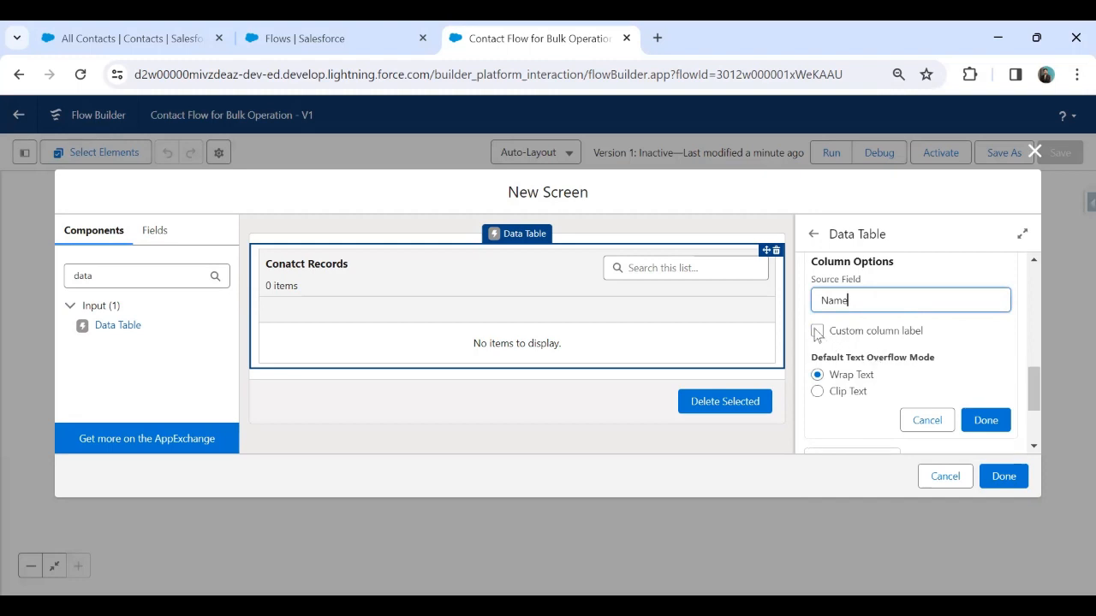
{"action": "left_click", "coordinate": [986, 421]}
- Add a second table column with Email as its source field
{"action": "left_click", "coordinate": [860, 332]}
{"action": "left_click", "coordinate": [873, 416]}
{"action": "type", "text": "Email"}
{"action": "left_click", "coordinate": [852, 274]}
{"action": "scroll", "coordinate": [923, 397], "scroll_direction": "down", "scroll_amount": 2}
{"action": "left_click", "coordinate": [985, 364]}
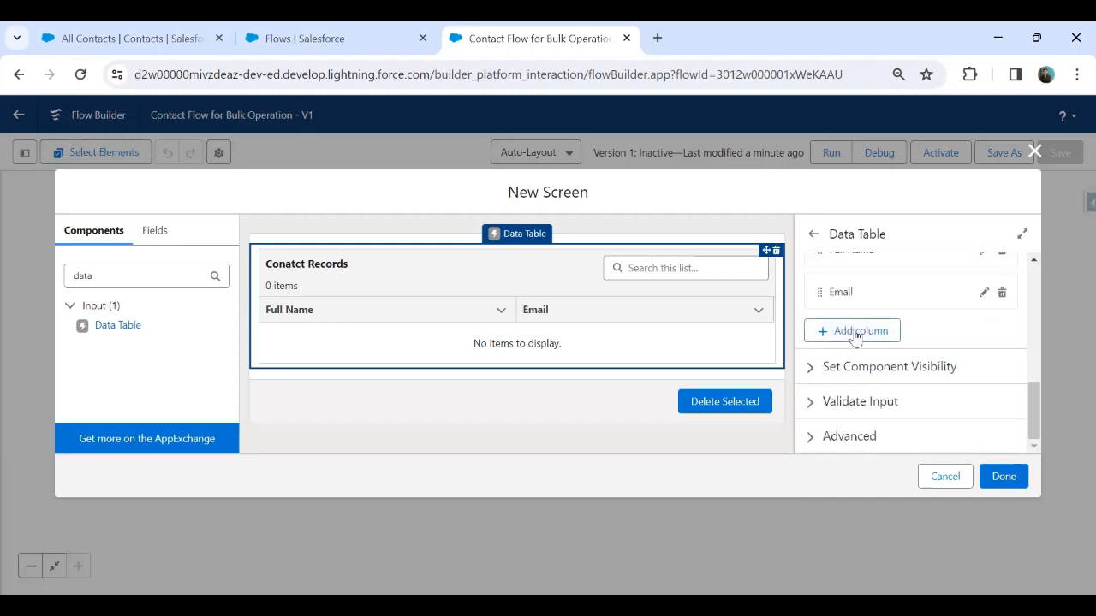
- Add a third column to the data table and open its source field choices
{"action": "left_click", "coordinate": [855, 332]}
{"action": "left_click", "coordinate": [863, 415]}
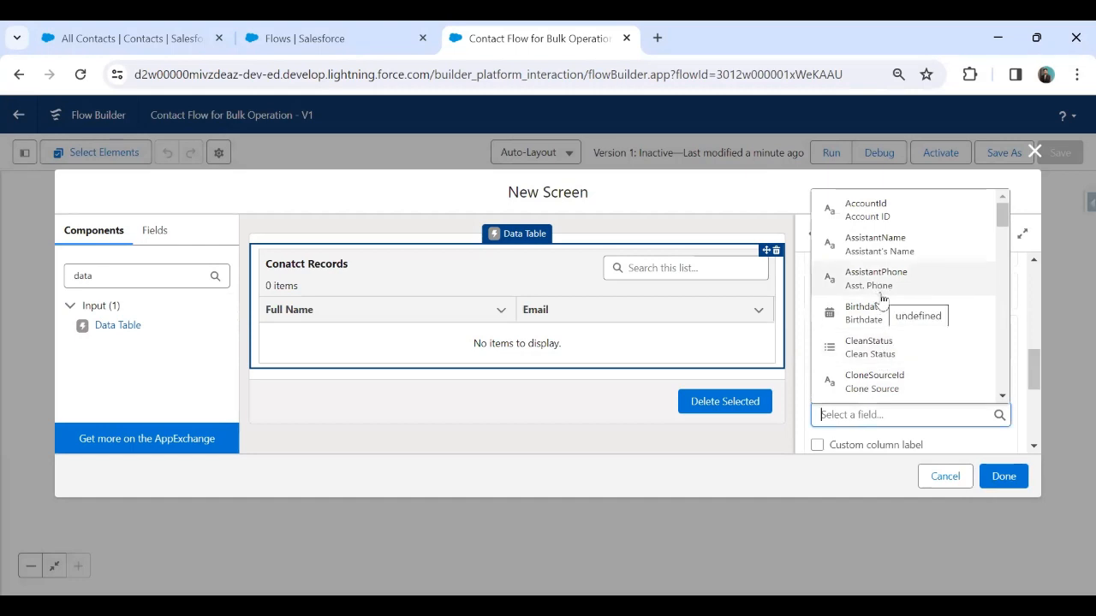
{"action": "scroll", "coordinate": [941, 359], "scroll_direction": "down", "scroll_amount": 3}
{"action": "scroll", "coordinate": [925, 338], "scroll_direction": "down", "scroll_amount": 2}
{"action": "scroll", "coordinate": [924, 341], "scroll_direction": "up", "scroll_amount": 4}
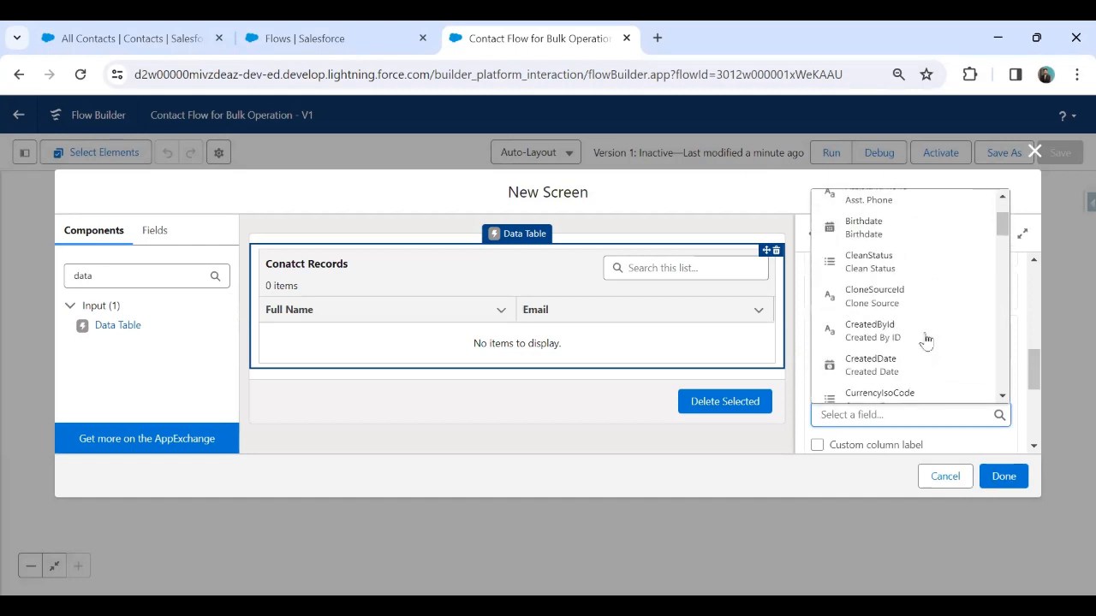
{"action": "left_click", "coordinate": [870, 365]}
{"action": "left_click_drag", "start_coordinate": [904, 443], "coordinate": [785, 434]}
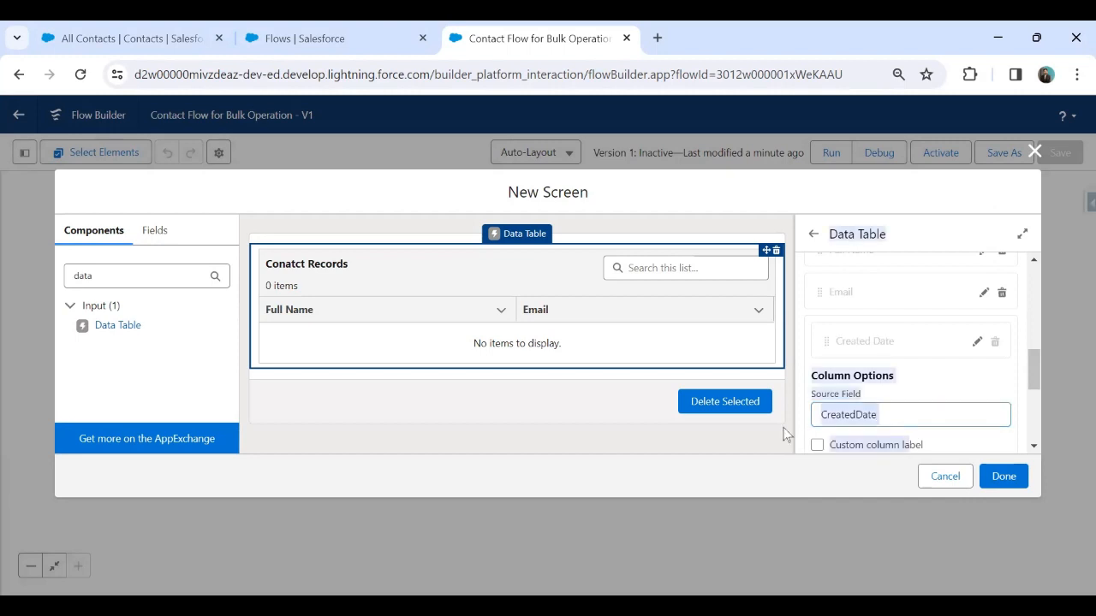
{"action": "left_click_drag", "start_coordinate": [923, 423], "coordinate": [730, 435]}
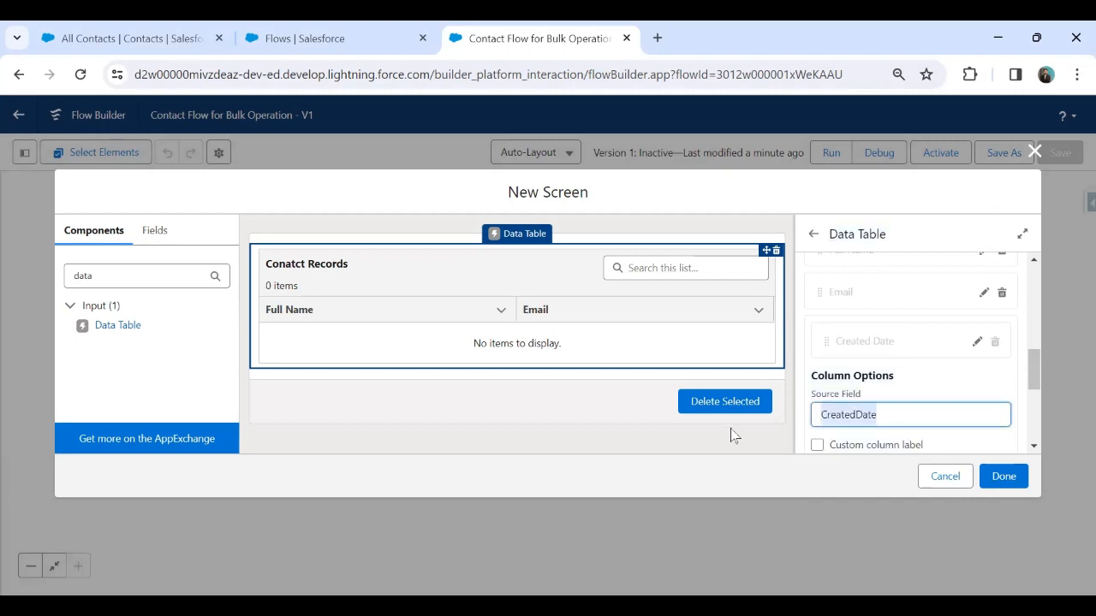
{"action": "key", "text": "BackSpace"}
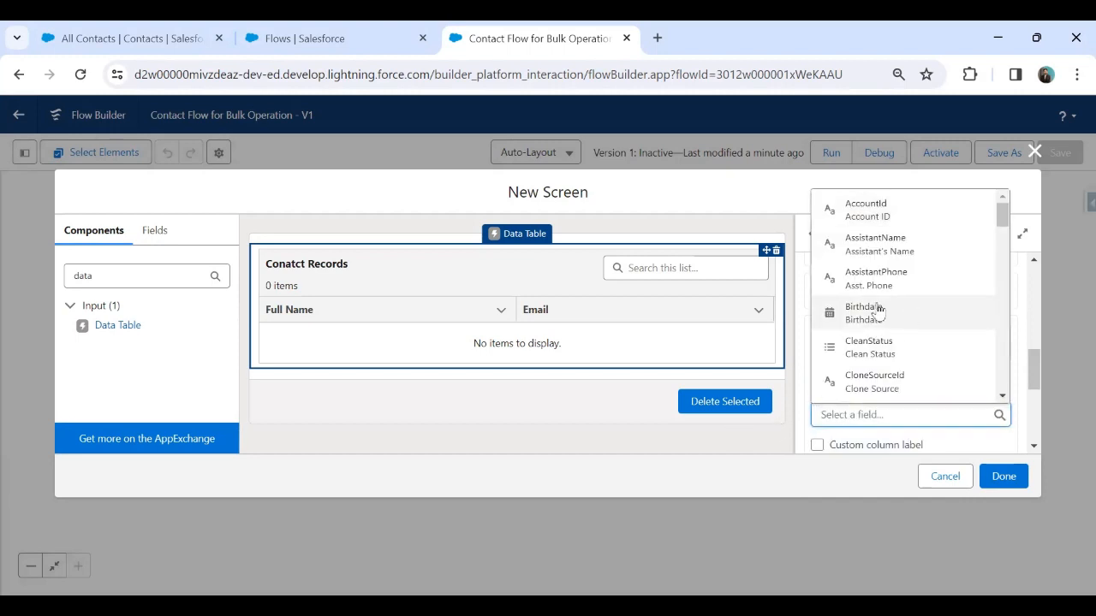
- Set the third column's source field to AccountId and finish the column
{"action": "left_click", "coordinate": [886, 216]}
{"action": "left_click", "coordinate": [946, 388]}
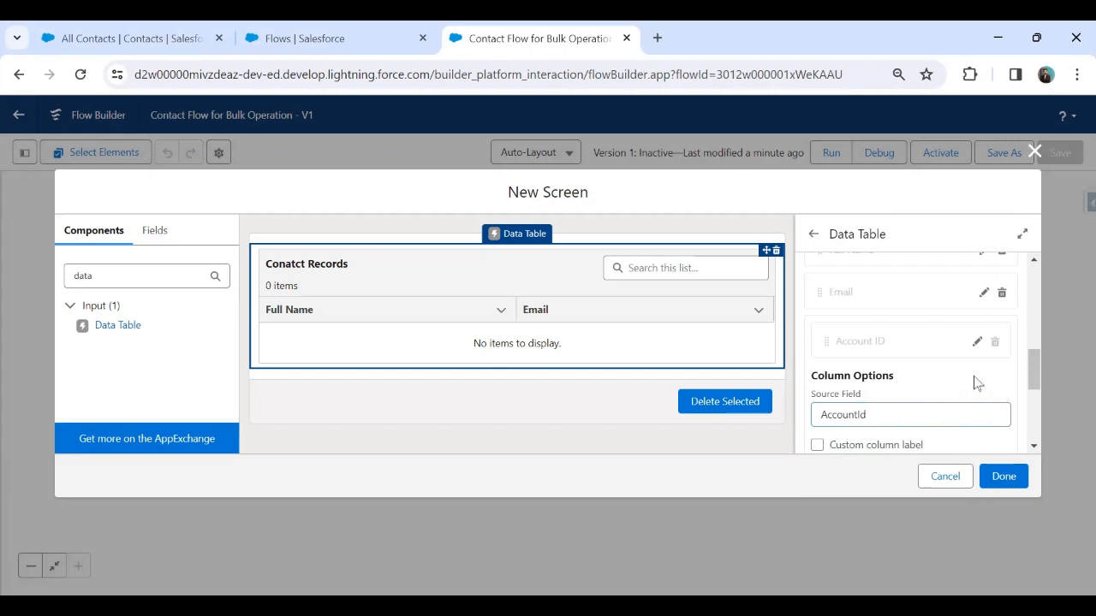
{"action": "scroll", "coordinate": [976, 398], "scroll_direction": "down", "scroll_amount": 1}
{"action": "left_click", "coordinate": [981, 446]}
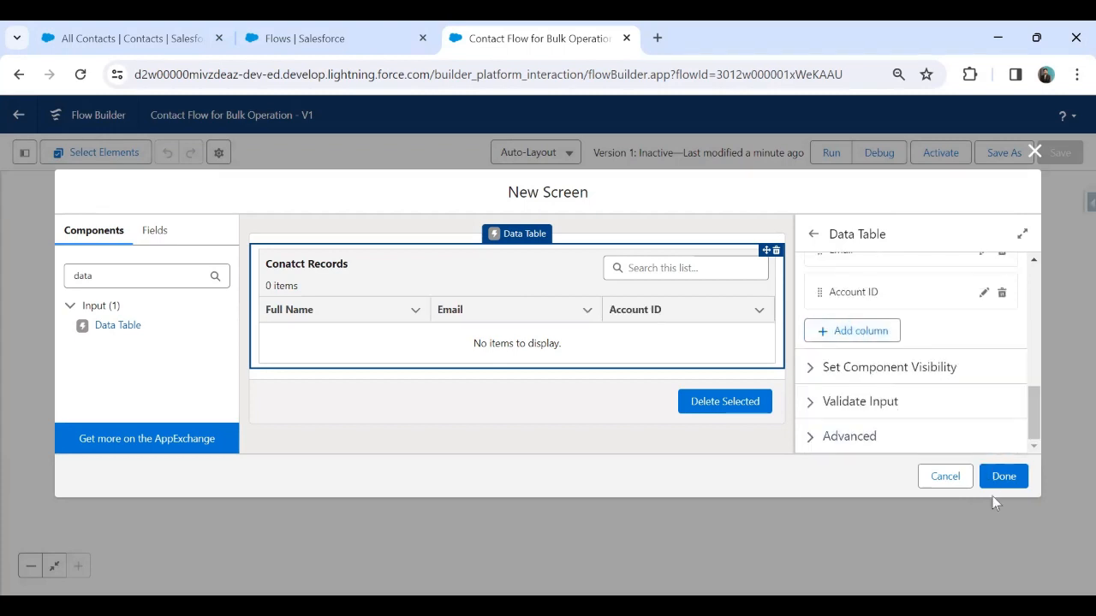
- Finish the Contact Screen element with its data table and save the flow
{"action": "left_click", "coordinate": [1003, 476]}
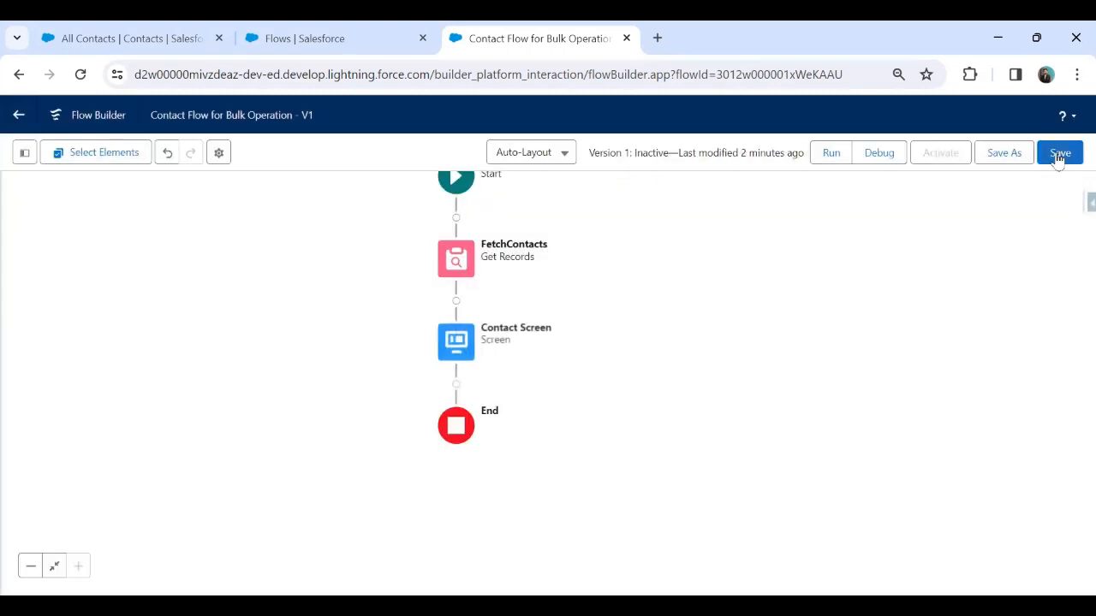
{"action": "left_click", "coordinate": [1058, 159]}
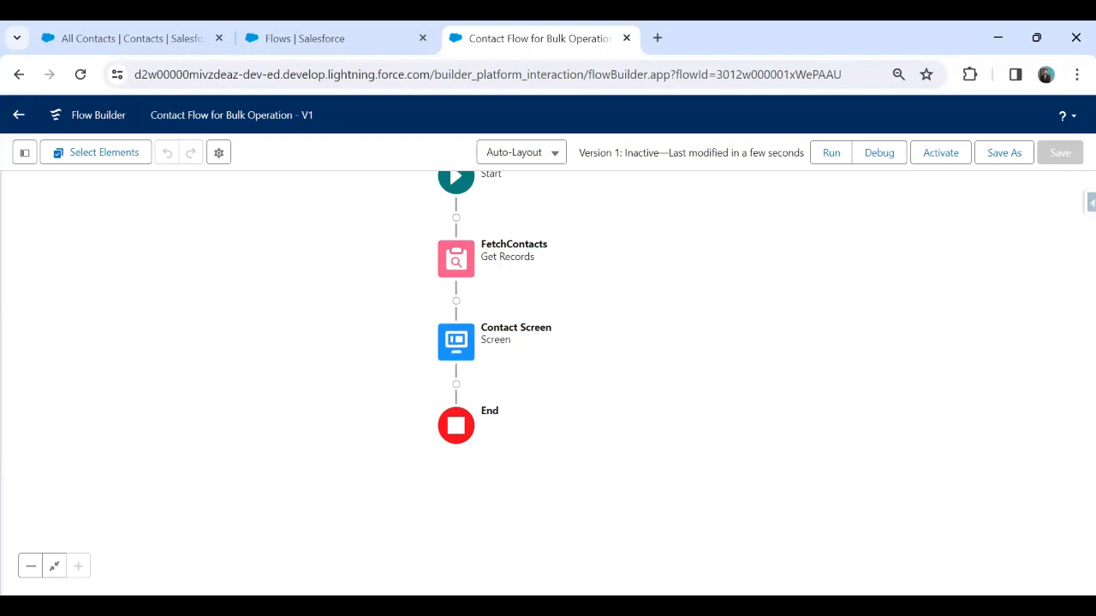
- Change the Contact Screen footer's custom Next or Finish button label to "Delete Records" and finish editing the screen
{"action": "double_click", "coordinate": [468, 354]}
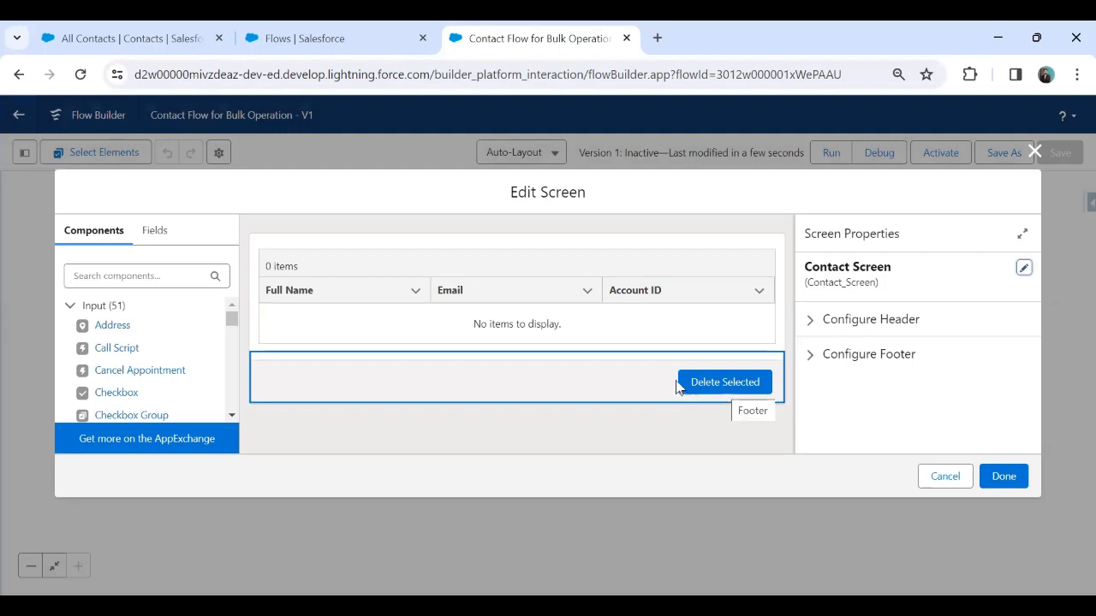
{"action": "left_click", "coordinate": [613, 386]}
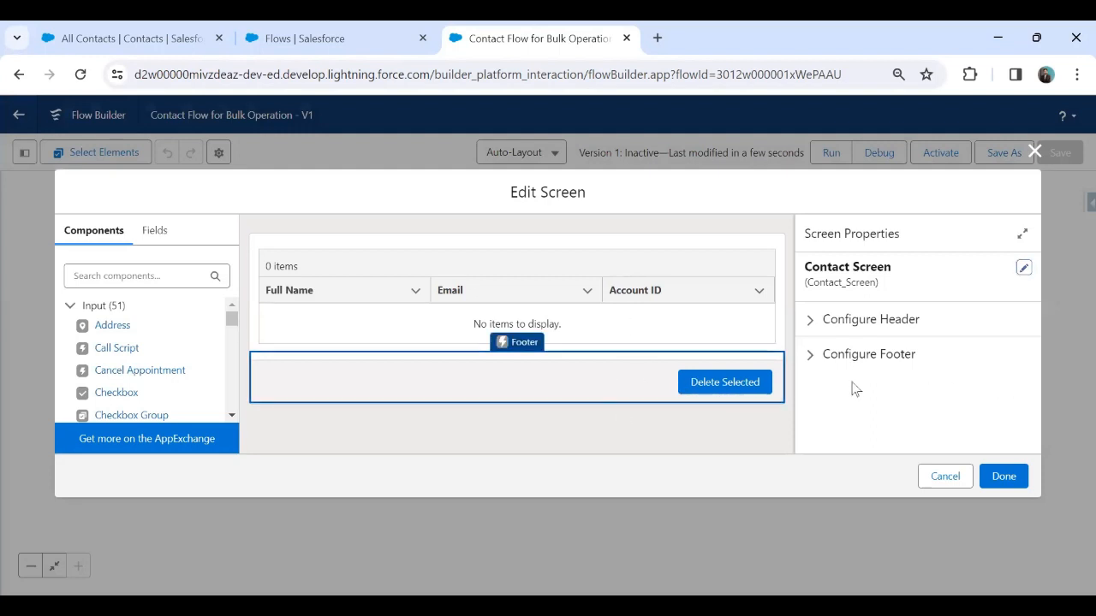
{"action": "left_click", "coordinate": [853, 354]}
{"action": "scroll", "coordinate": [860, 393], "scroll_direction": "down", "scroll_amount": 3}
{"action": "left_click", "coordinate": [914, 359]}
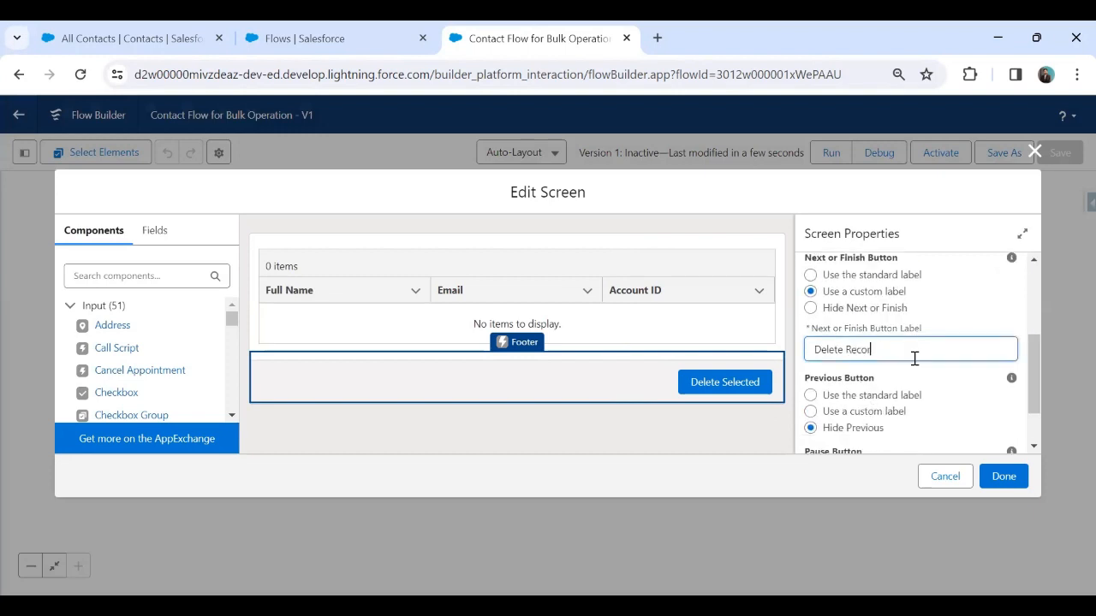
{"action": "key", "text": "Tab"}
{"action": "left_click", "coordinate": [894, 345]}
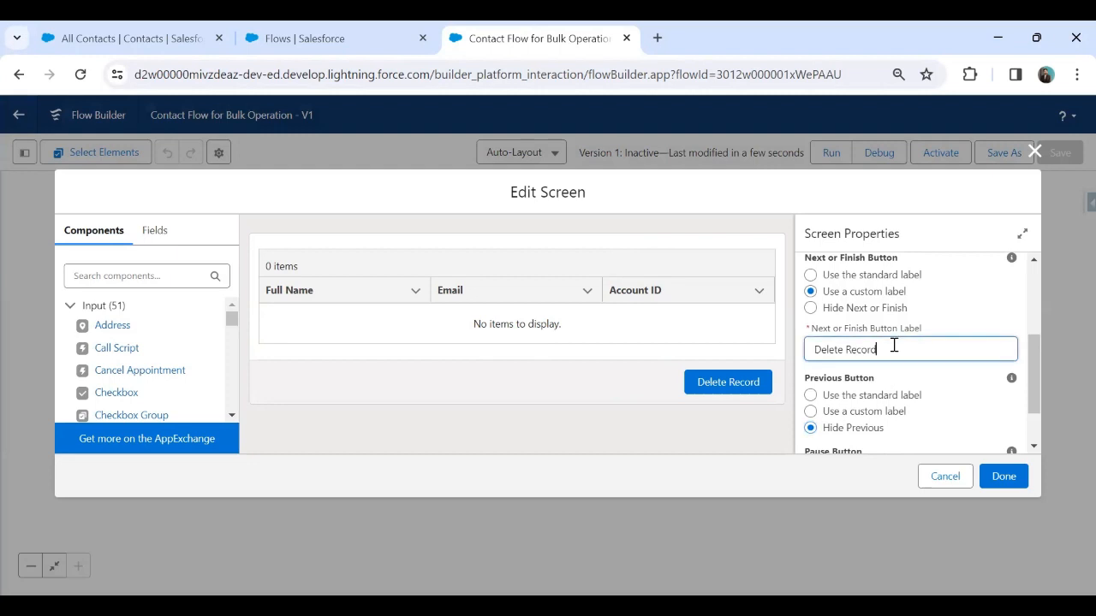
{"action": "type", "text": "s"}
{"action": "left_click", "coordinate": [614, 443]}
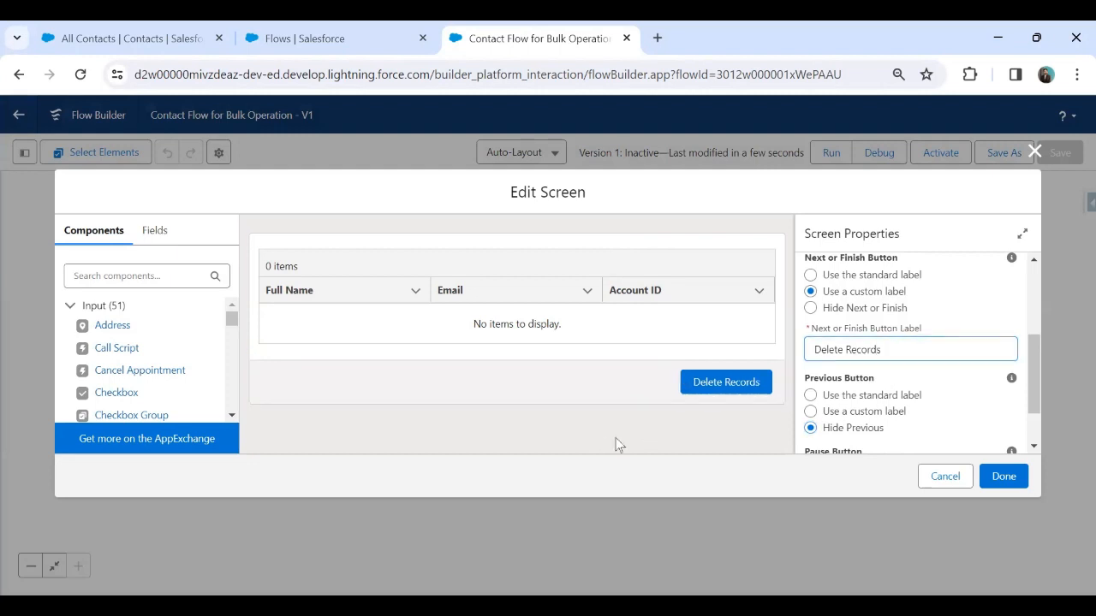
{"action": "left_click", "coordinate": [1002, 478]}
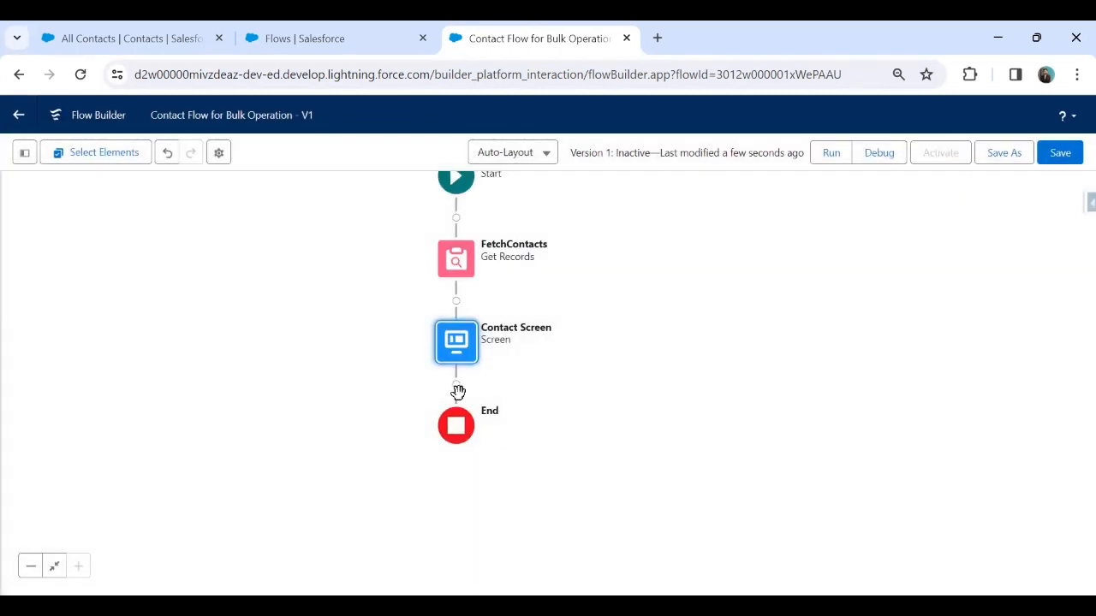
- Add a Delete Records element named DeleteRecords after Contact Screen, using the Contacts from FetchContacts collection as the records to delete
{"action": "left_click", "coordinate": [456, 385]}
{"action": "type", "text": "delete"}
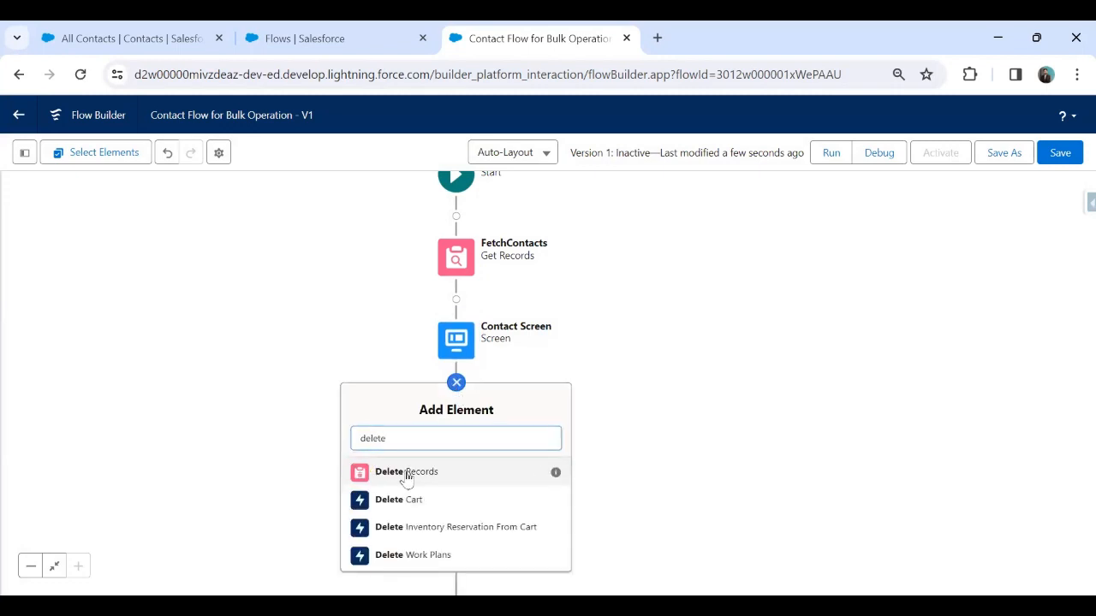
{"action": "left_click", "coordinate": [407, 473]}
{"action": "left_click", "coordinate": [539, 248]}
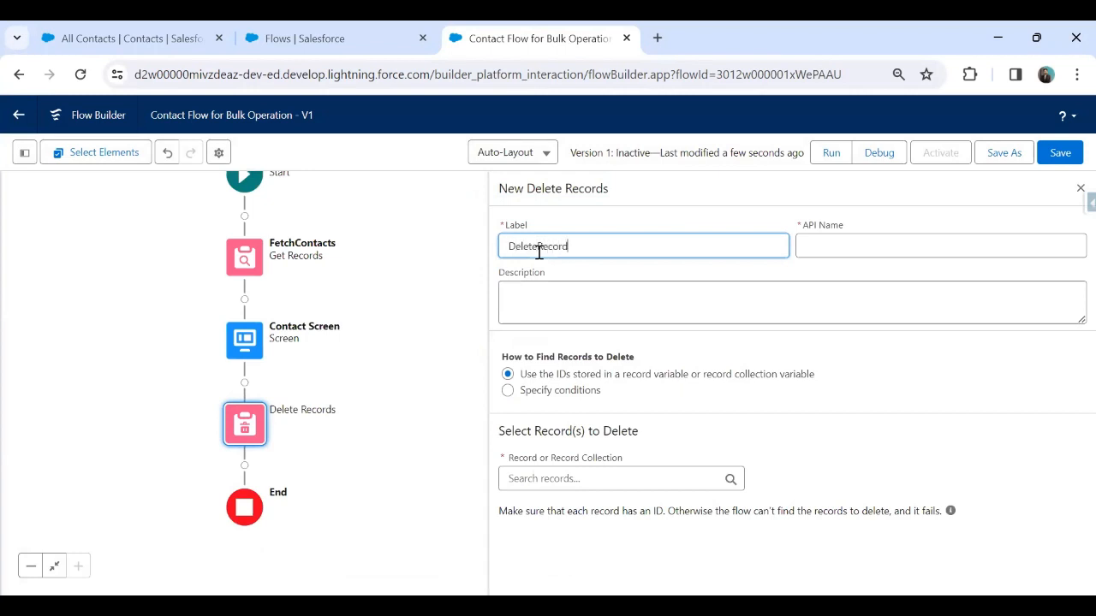
{"action": "key", "text": "Tab"}
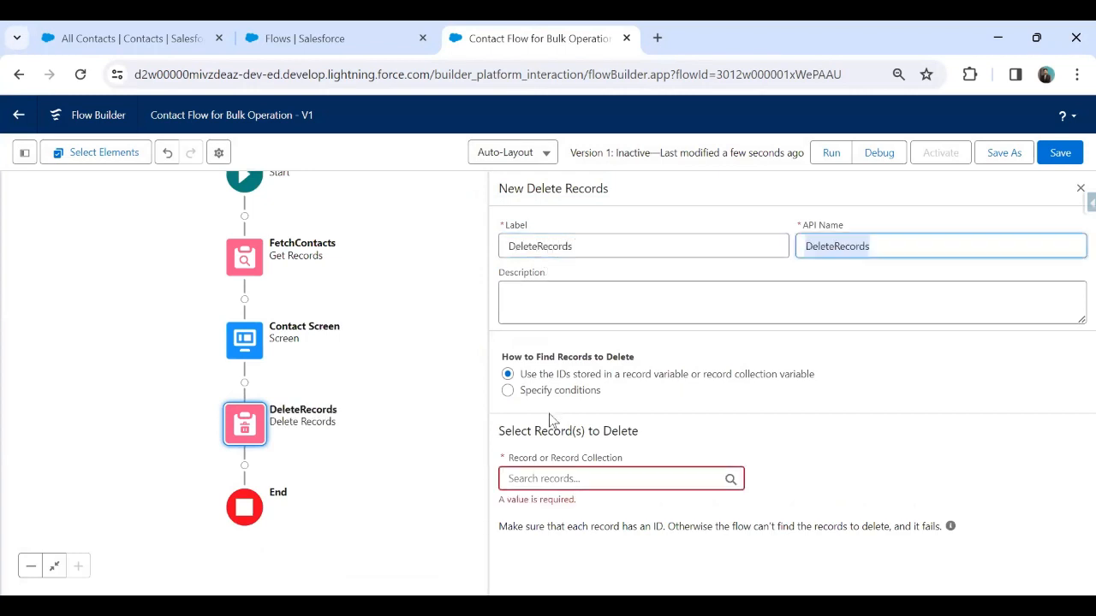
{"action": "left_click", "coordinate": [551, 477]}
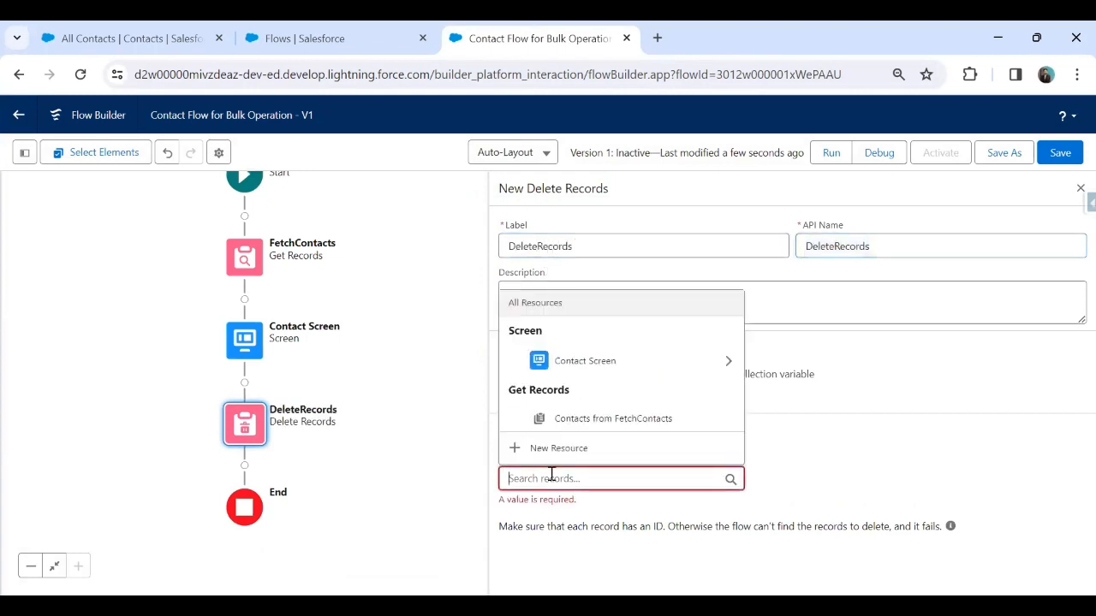
{"action": "left_click", "coordinate": [612, 419]}
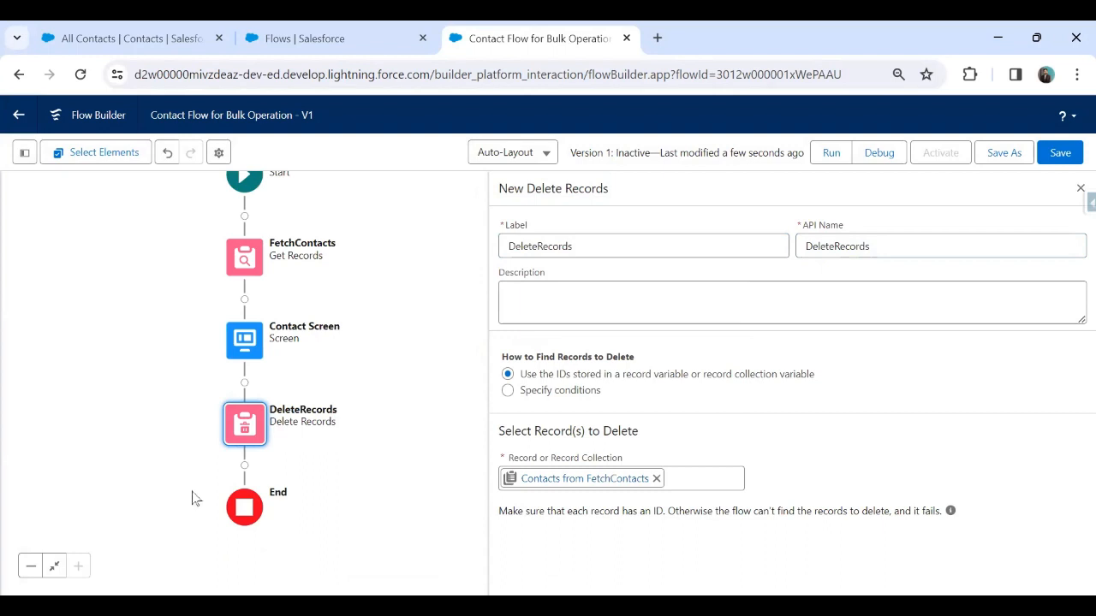
- Save the flow, close the DeleteRecords properties and activate the flow
{"action": "left_click", "coordinate": [1061, 156]}
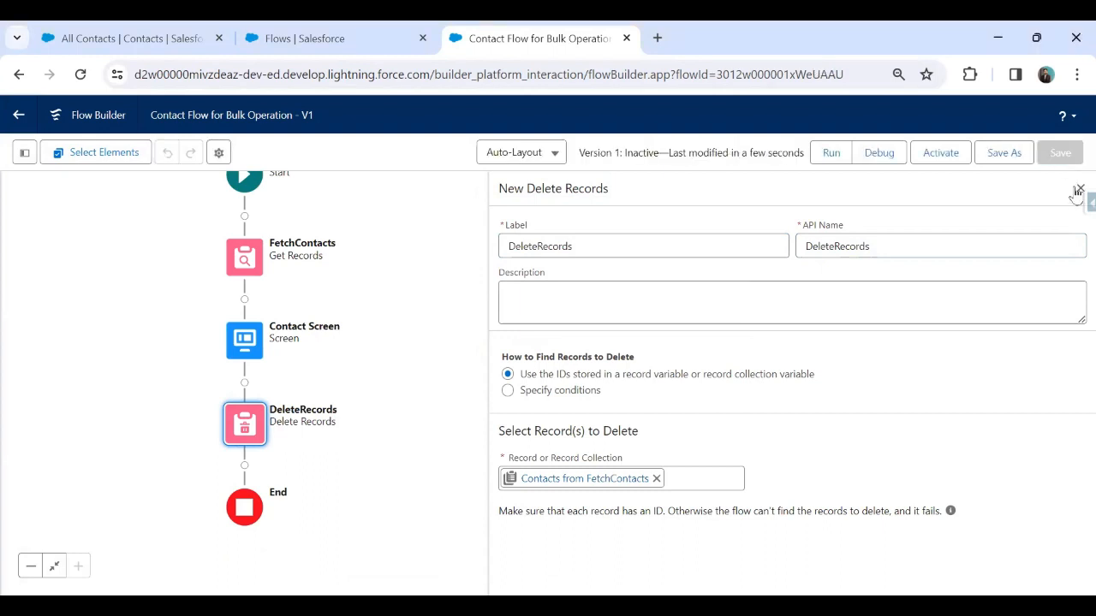
{"action": "left_click", "coordinate": [1079, 190]}
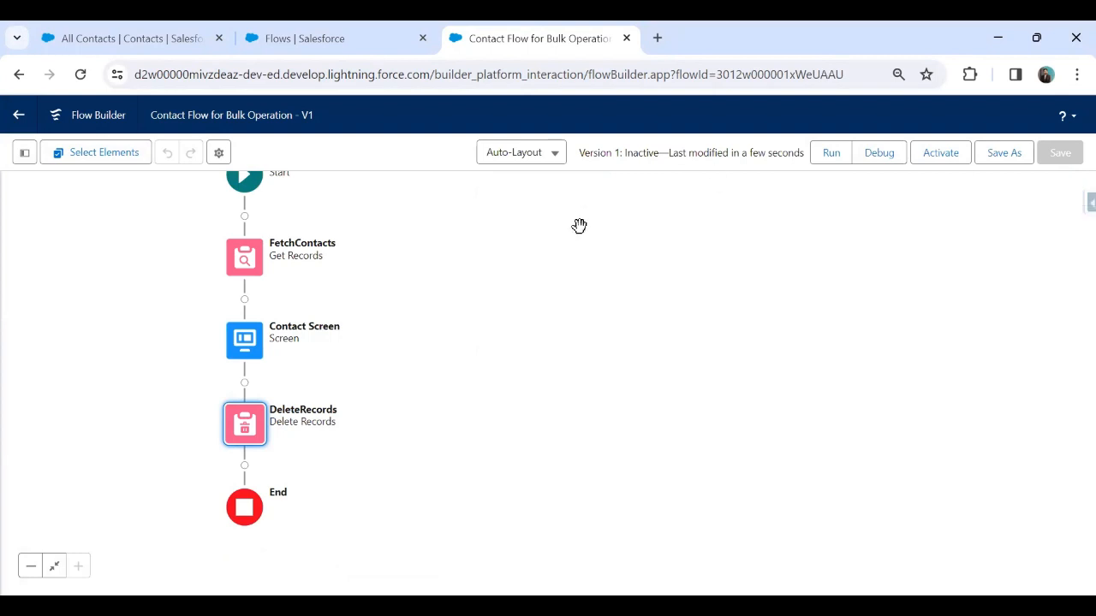
{"action": "left_click", "coordinate": [947, 162]}
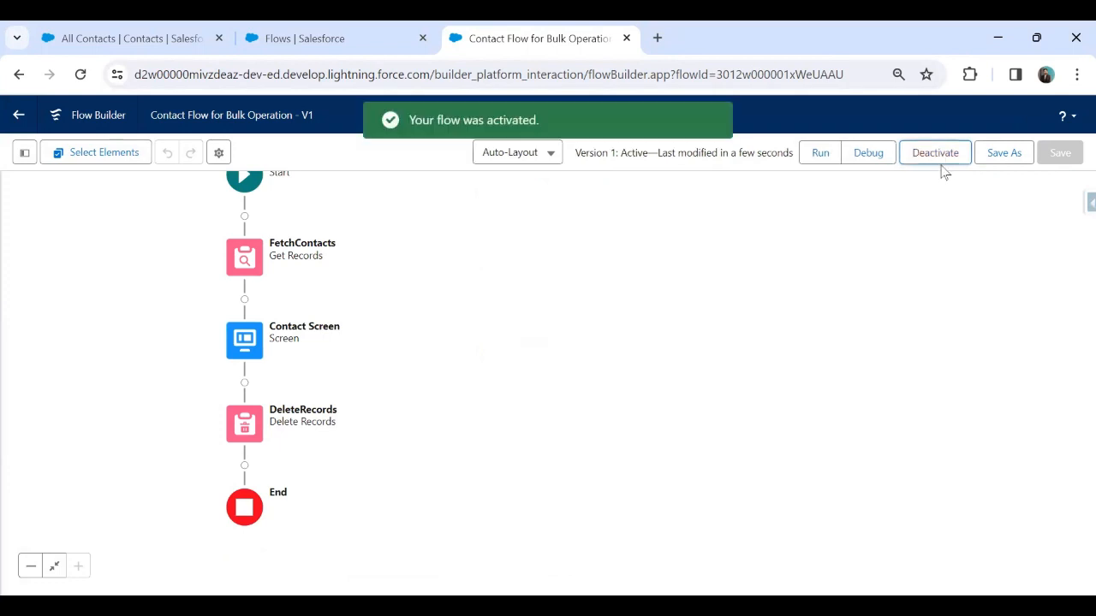
- Refresh the All Flows list in Setup, then bring up the All Contacts browser tab and move it to the end
{"action": "left_click", "coordinate": [310, 37]}
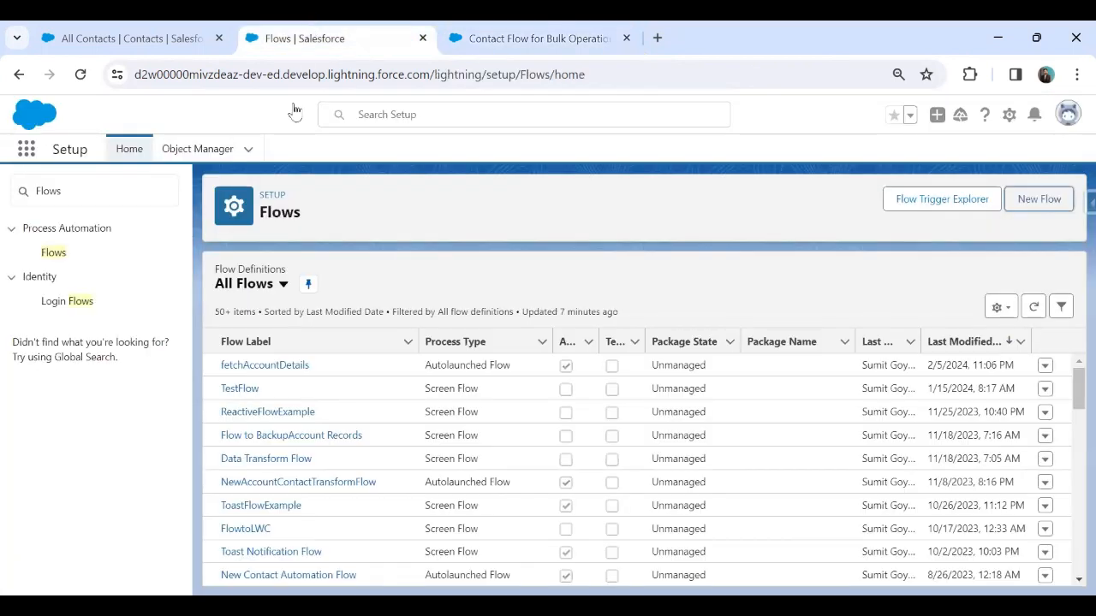
{"action": "left_click", "coordinate": [1033, 306]}
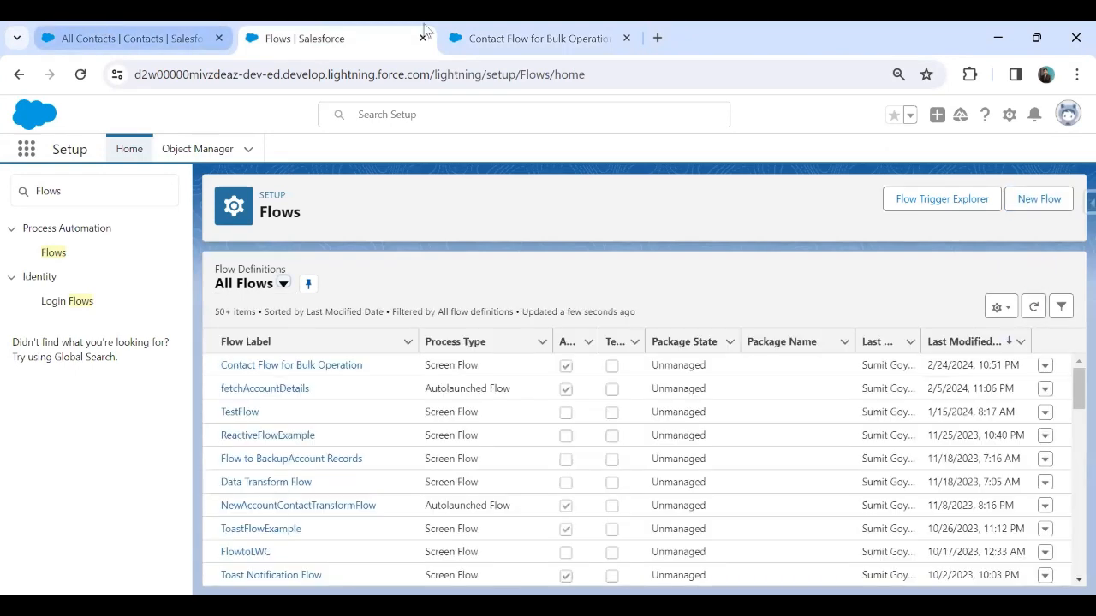
{"action": "left_click_drag", "start_coordinate": [109, 34], "coordinate": [488, 44]}
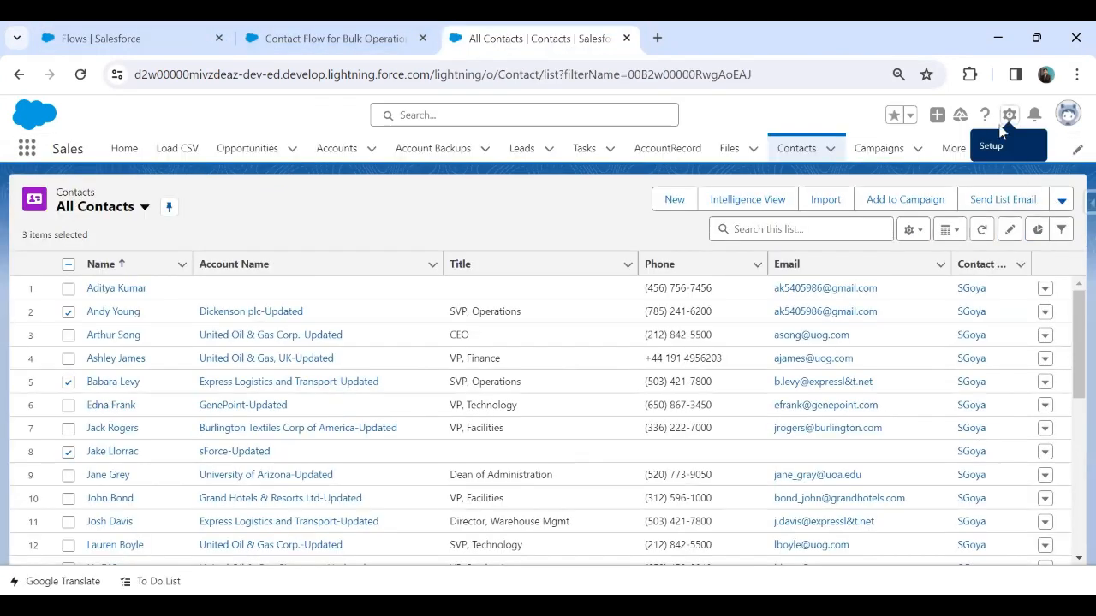
- Open Setup in a new browser tab and place that tab before All Contacts
{"action": "left_click", "coordinate": [1009, 115]}
{"action": "left_click", "coordinate": [949, 165]}
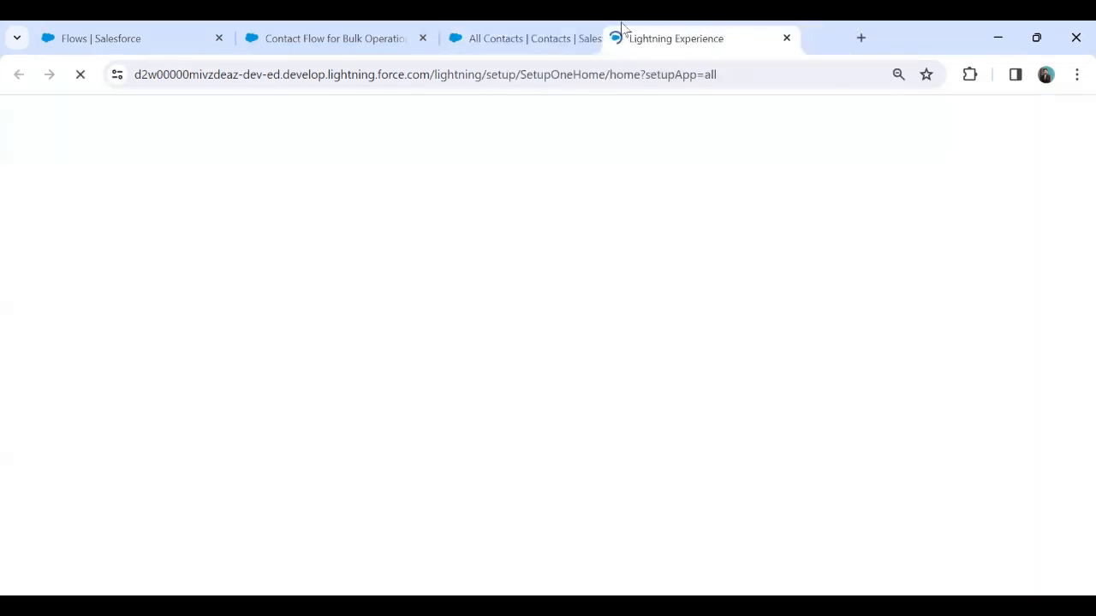
{"action": "left_click_drag", "start_coordinate": [622, 27], "coordinate": [523, 46]}
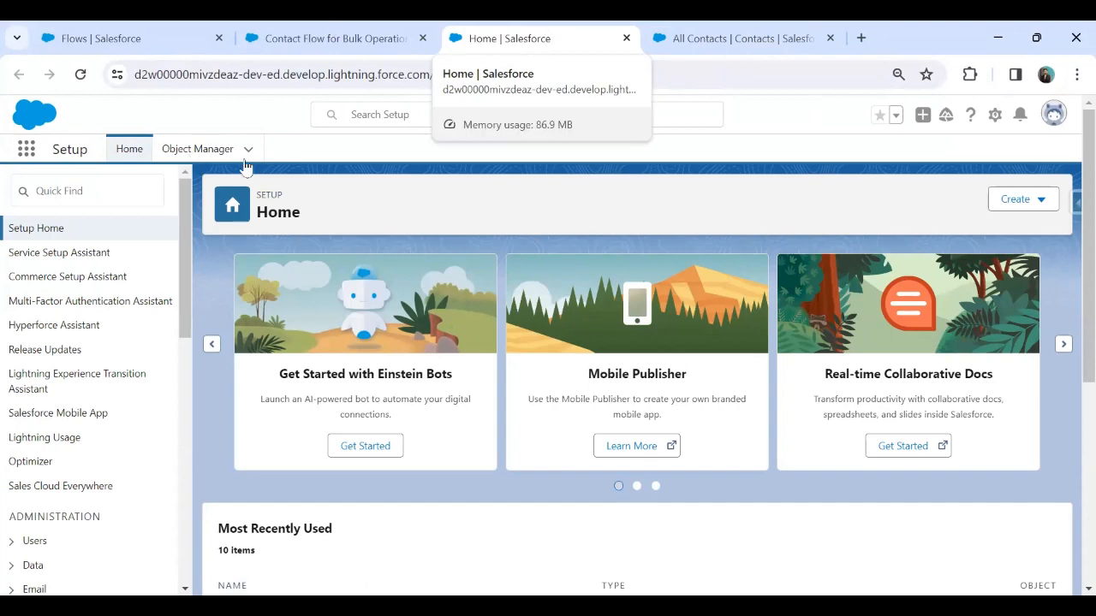
- Find the Contact object in Object Manager and start a new custom button or link for it
{"action": "left_click", "coordinate": [198, 150]}
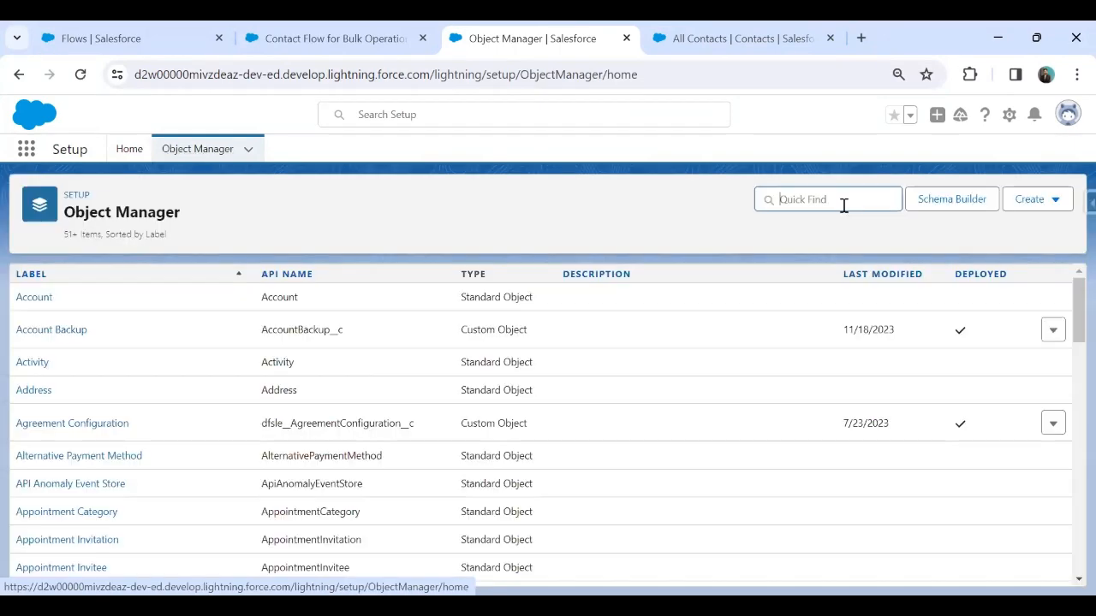
{"action": "type", "text": "Contact"}
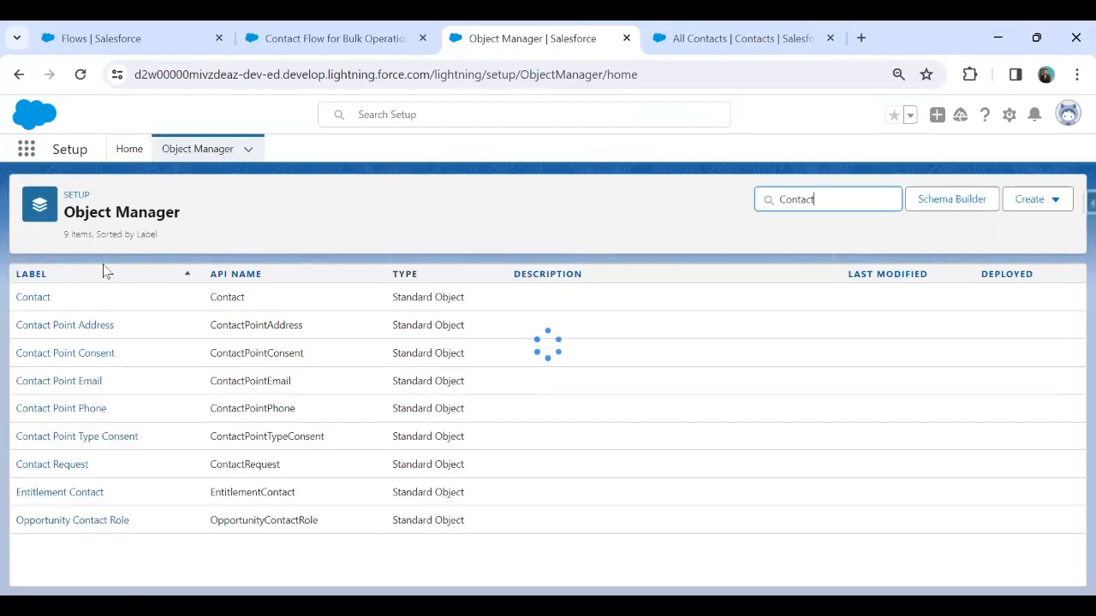
{"action": "left_click", "coordinate": [31, 297]}
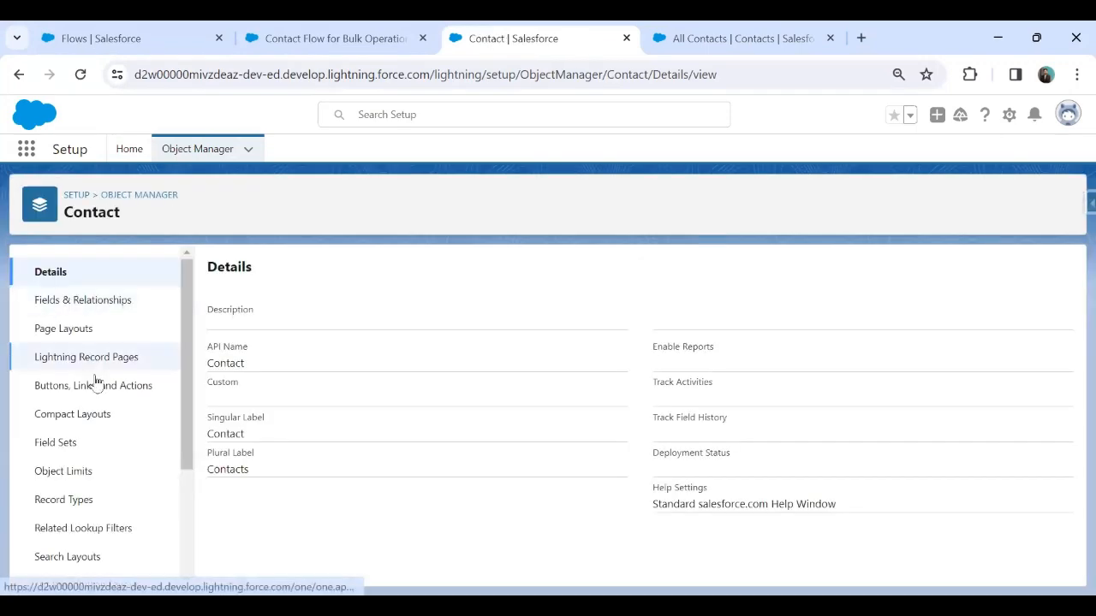
{"action": "left_click", "coordinate": [105, 386]}
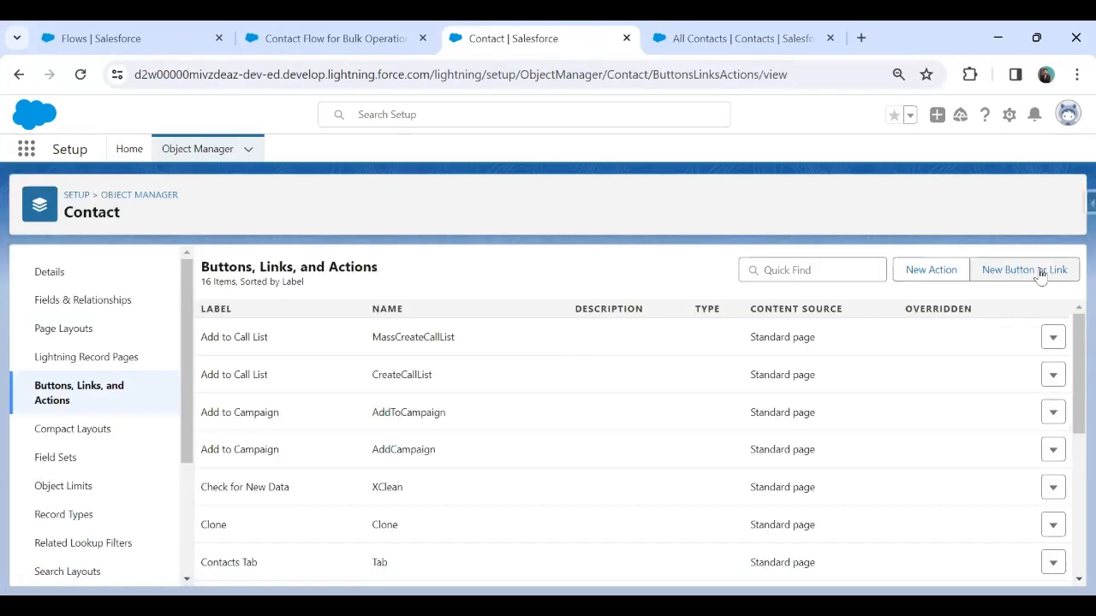
{"action": "left_click", "coordinate": [1025, 270]}
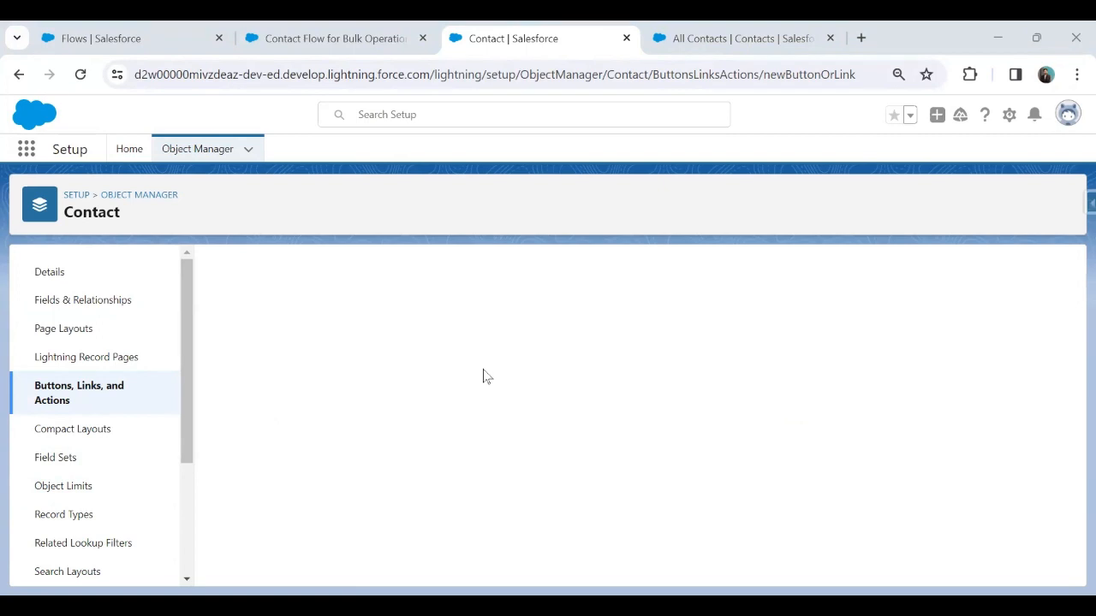
- Label the new contact button "Delete Selected" with the name Delete_Selected
{"action": "left_click", "coordinate": [451, 341]}
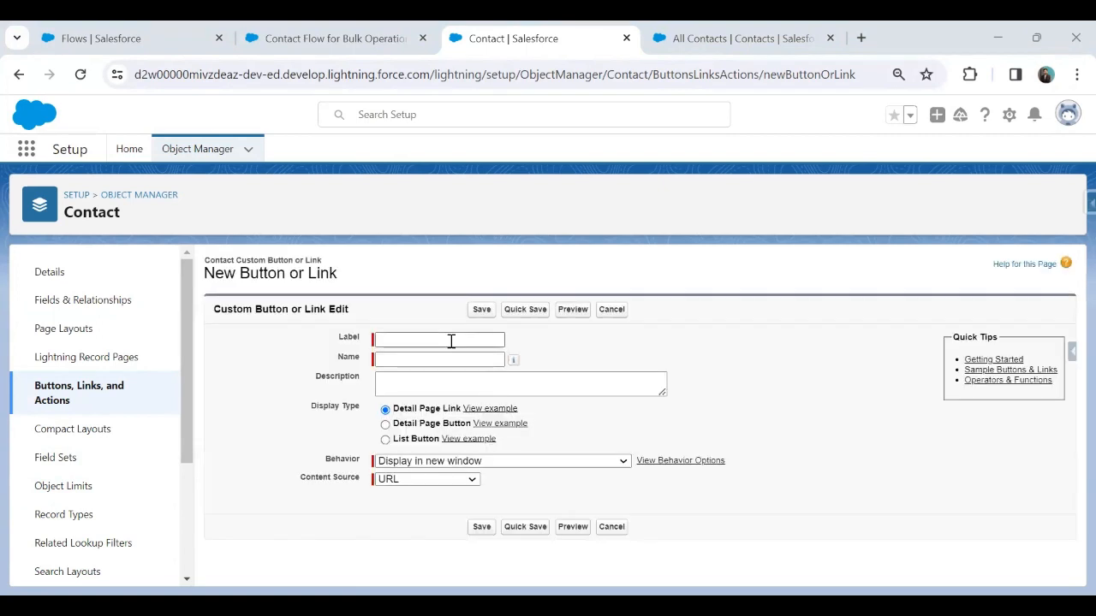
{"action": "left_click", "coordinate": [451, 340]}
{"action": "type", "text": "Bul"}
{"action": "key", "text": "BackSpace"}
{"action": "key", "text": "BackSpace"}
{"action": "key", "text": "BackSpace"}
{"action": "type", "text": "Delete "}
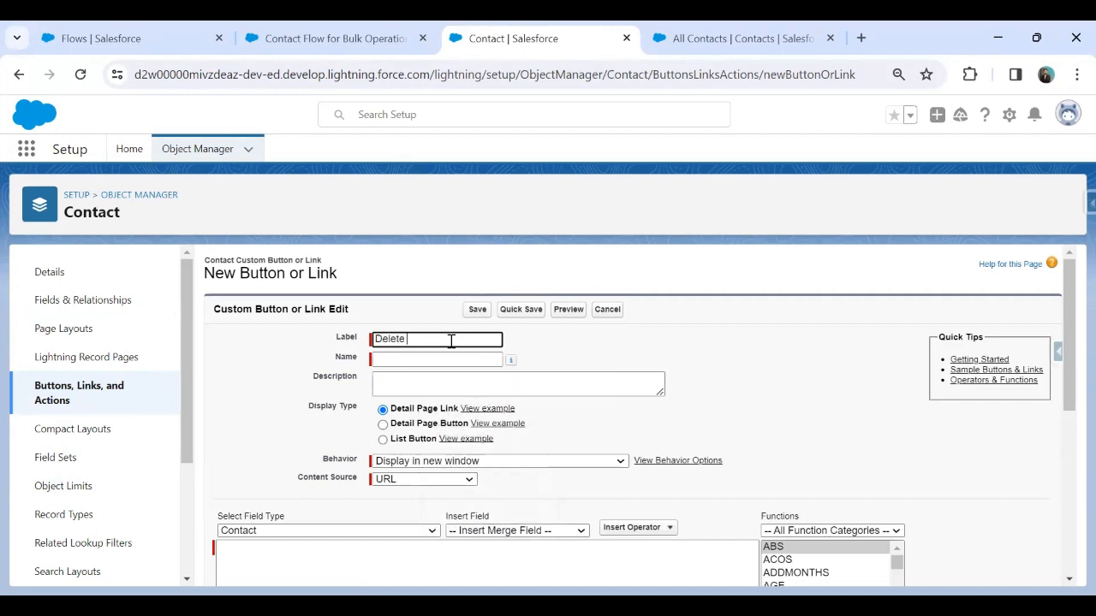
{"action": "type", "text": "Selected"}
{"action": "key", "text": "Tab"}
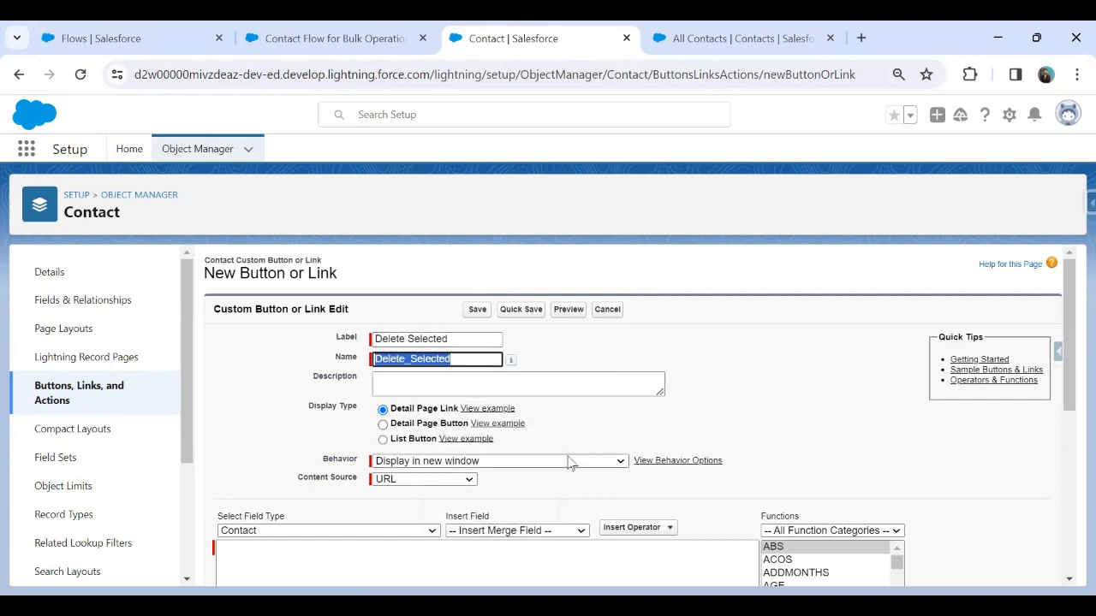
- Make it a List Button that displays in the existing window with sidebar, and start editing its URL content
{"action": "left_click", "coordinate": [383, 439]}
{"action": "scroll", "coordinate": [738, 383], "scroll_direction": "down", "scroll_amount": 1}
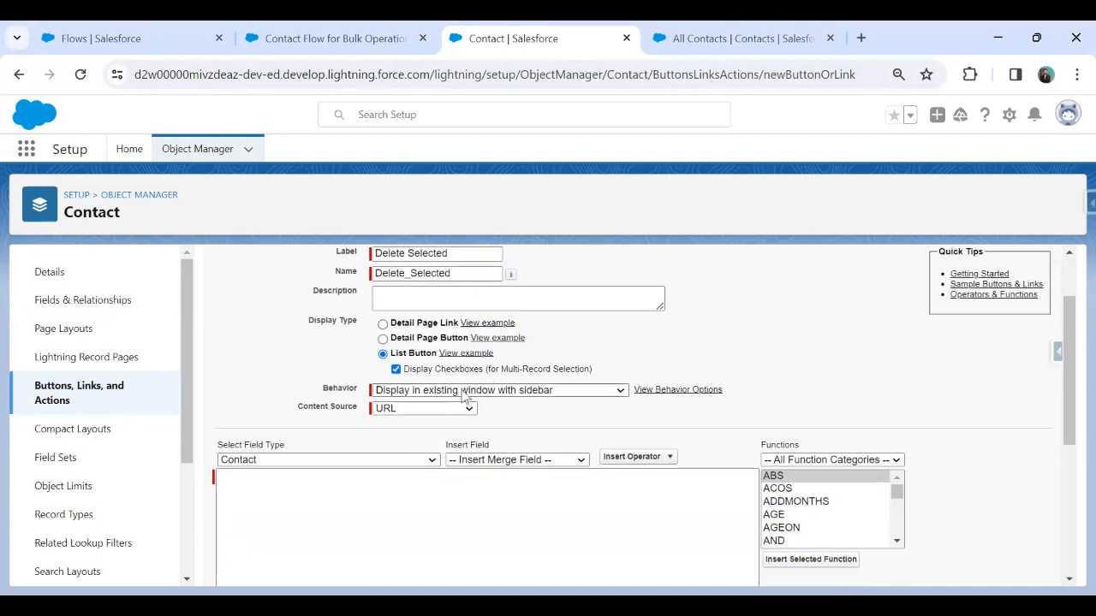
{"action": "left_click", "coordinate": [465, 391]}
{"action": "left_click", "coordinate": [419, 403]}
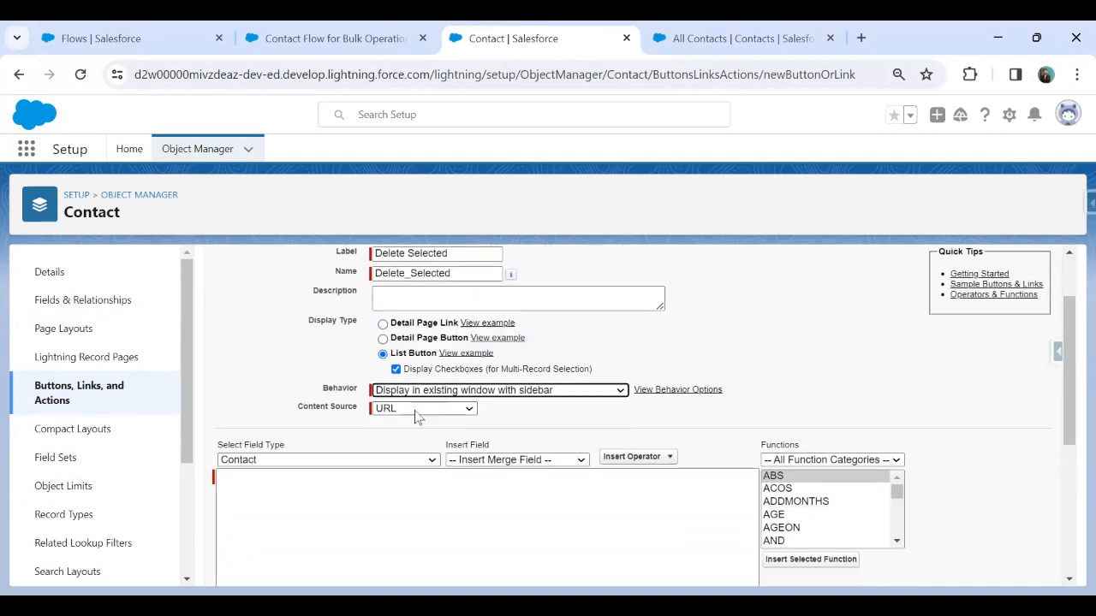
{"action": "left_click", "coordinate": [328, 496]}
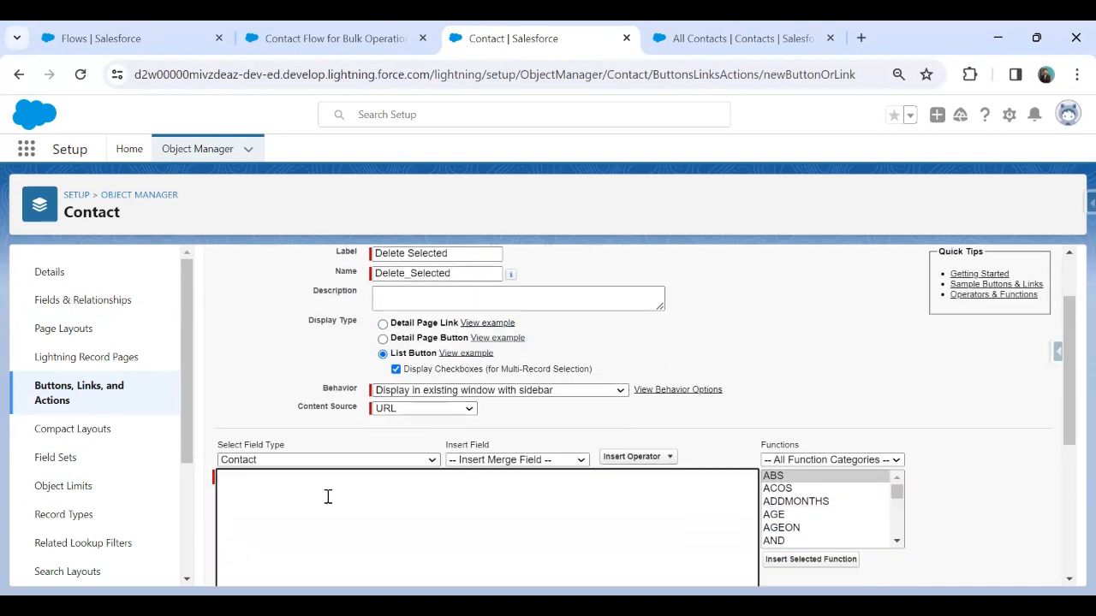
- Open the details and versions of Contact Flow for Bulk Operation from the Flows list to look up its URL
{"action": "left_click", "coordinate": [331, 35]}
{"action": "left_click", "coordinate": [97, 34]}
{"action": "left_click", "coordinate": [374, 29]}
{"action": "left_click", "coordinate": [189, 37]}
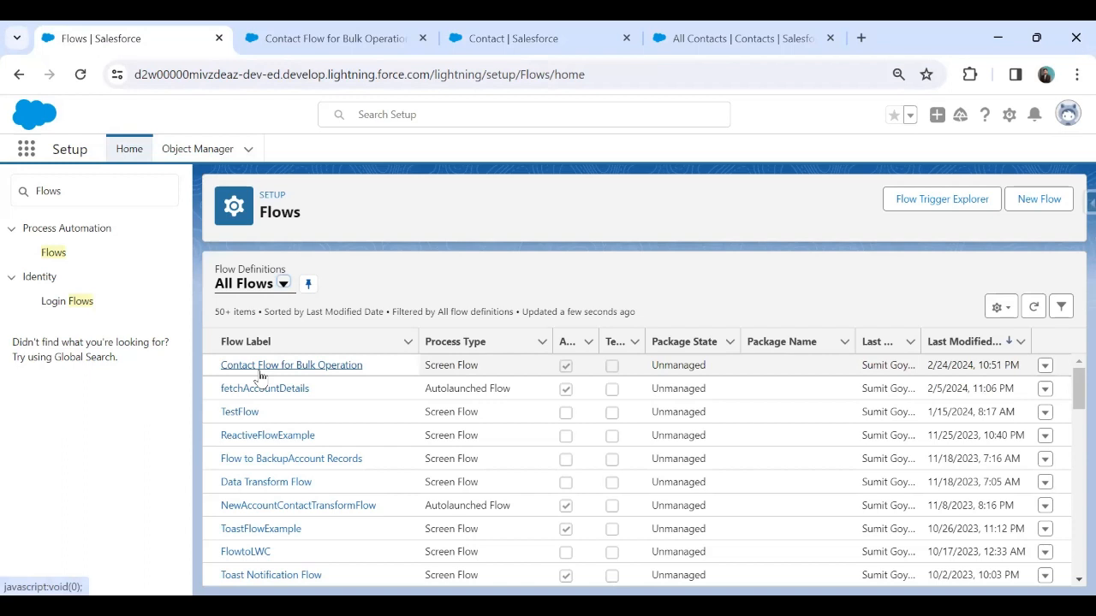
{"action": "left_click", "coordinate": [1043, 366]}
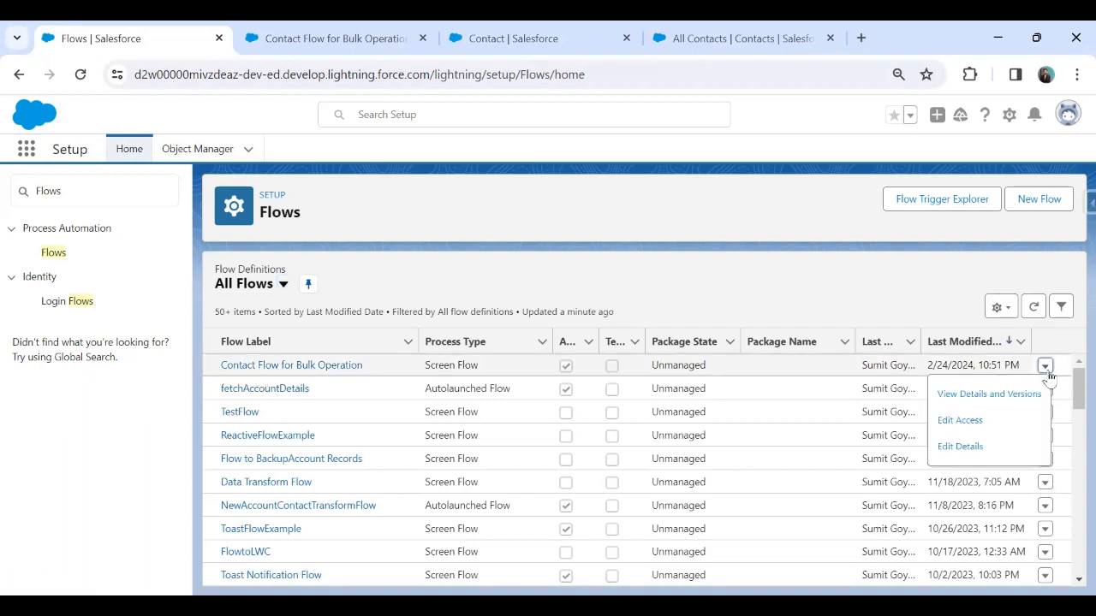
{"action": "left_click", "coordinate": [977, 396]}
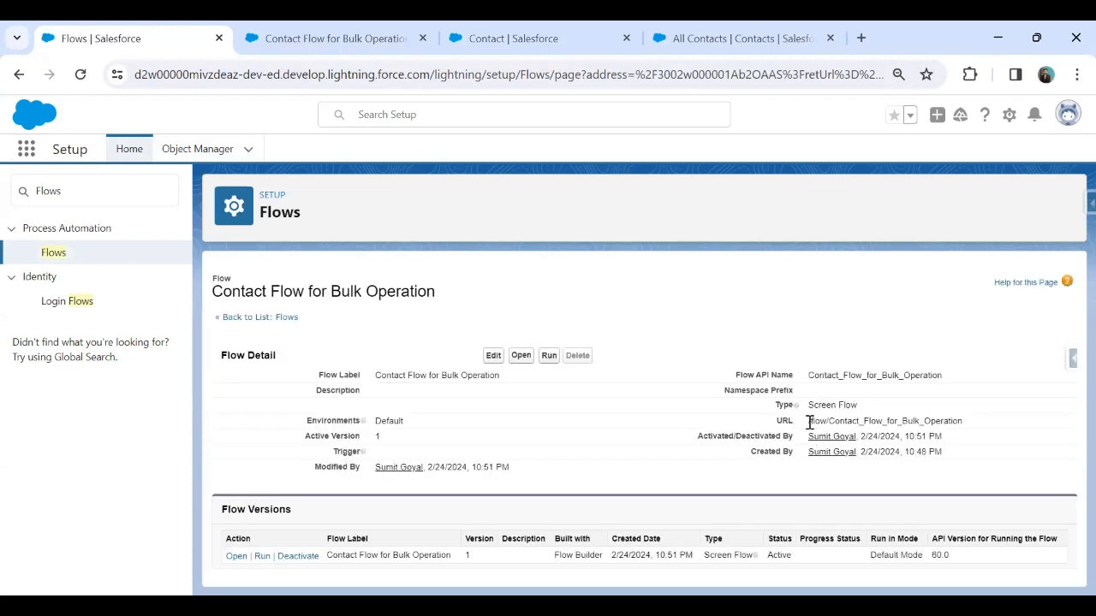
- Copy the flow's URL, /flow/Contact_Flow_for_Bulk_Operation, into the URL content of the contact's Delete Selected button
{"action": "left_click_drag", "start_coordinate": [806, 423], "coordinate": [973, 433]}
{"action": "key", "text": "ctrl+c"}
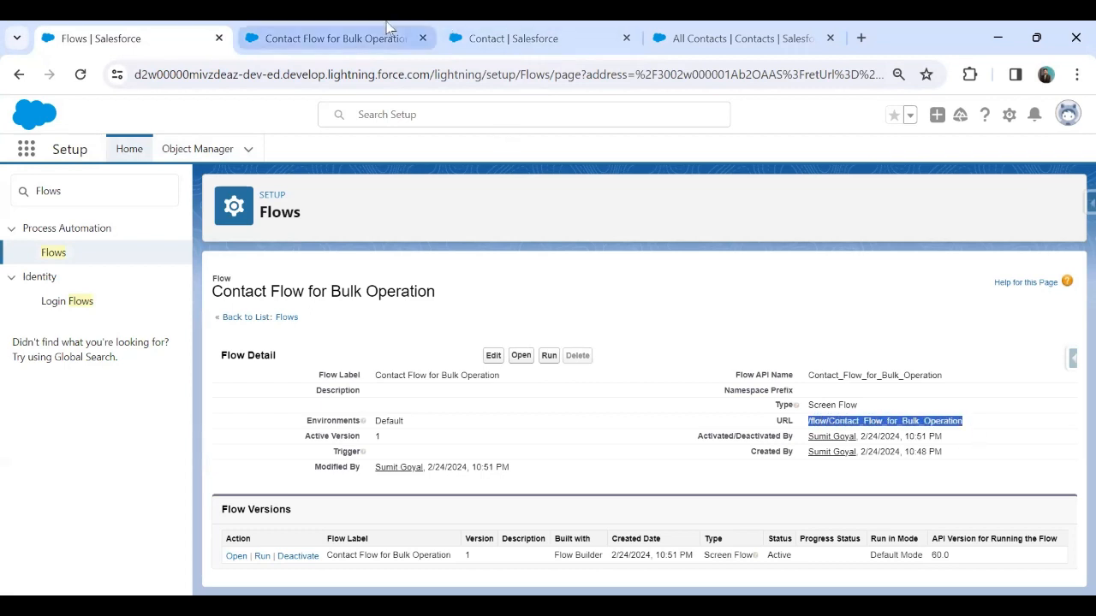
{"action": "left_click", "coordinate": [505, 32]}
{"action": "left_click", "coordinate": [330, 494]}
{"action": "key", "text": "ctrl+v"}
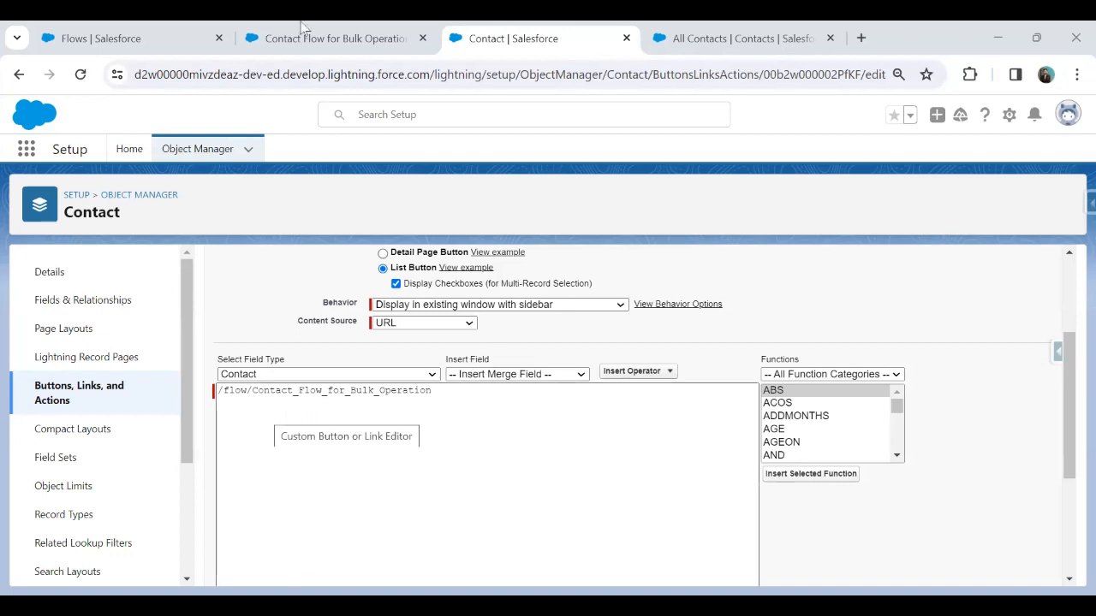
- Append the return address ?retURL=003?recent to the flow URL in the button's content
{"action": "left_click", "coordinate": [147, 29]}
{"action": "left_click", "coordinate": [539, 39]}
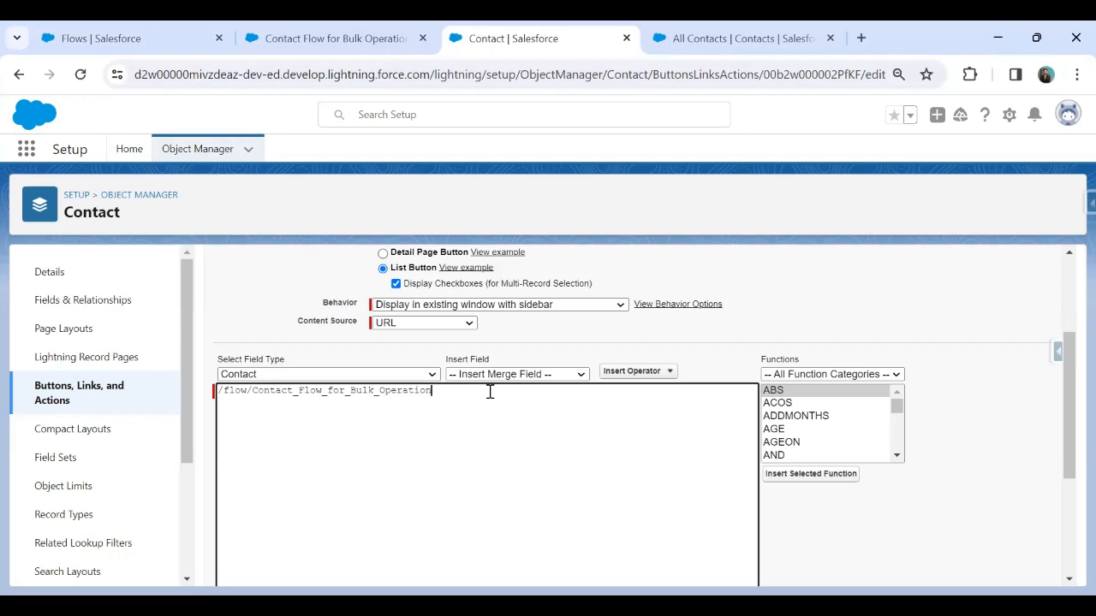
{"action": "type", "text": "?retURL=003?recent"}
- Compare the 003 prefix in the return address with the record ID in a contact's page address, and review the contacts list
{"action": "left_click_drag", "start_coordinate": [477, 390], "coordinate": [485, 391]}
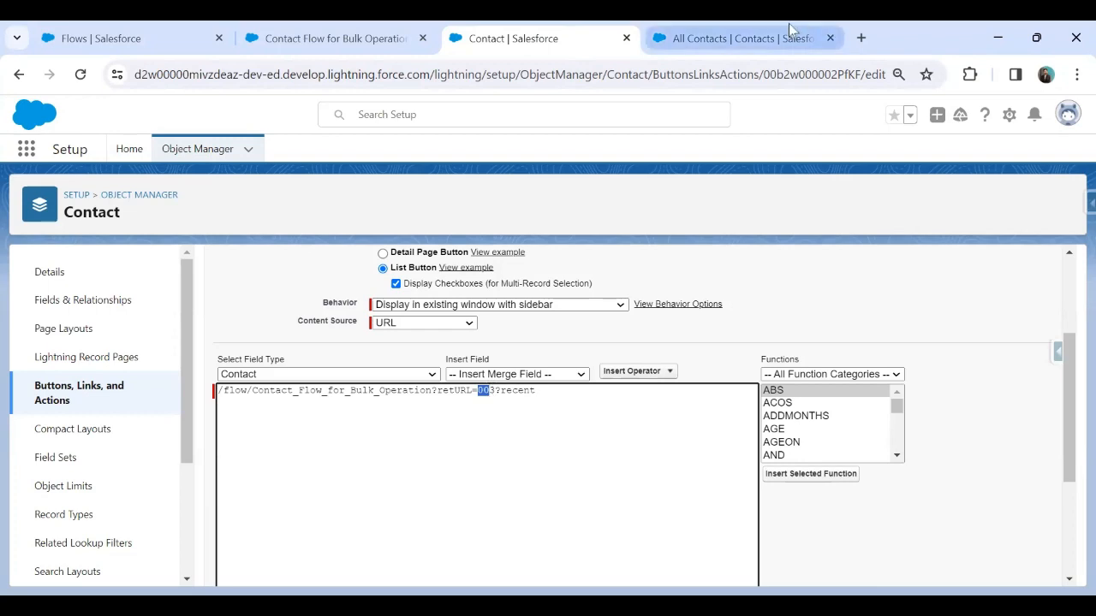
{"action": "left_click", "coordinate": [804, 37]}
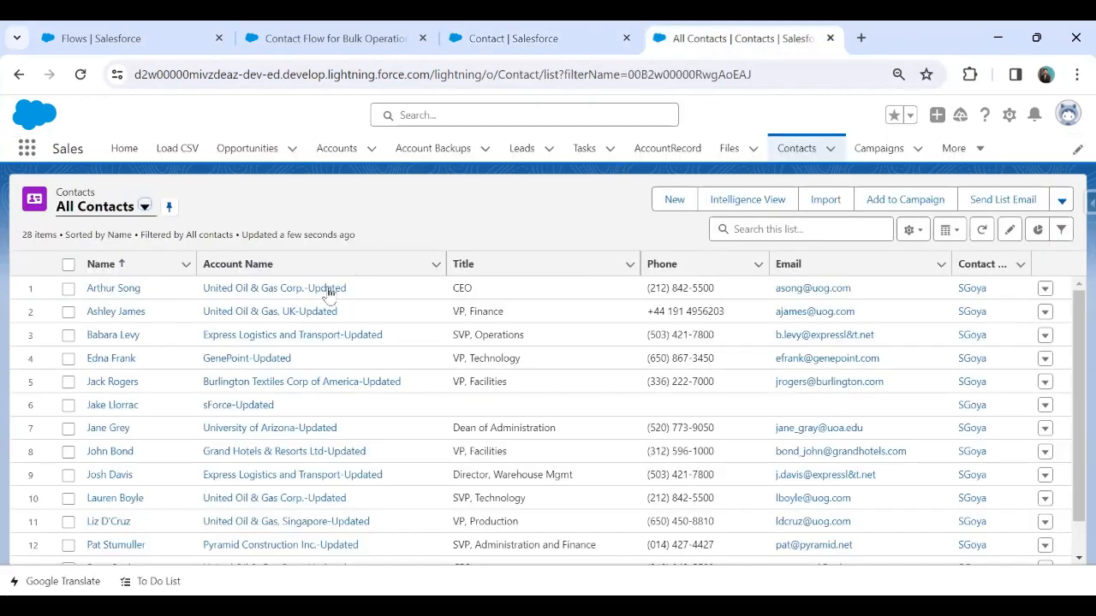
{"action": "left_click", "coordinate": [105, 291]}
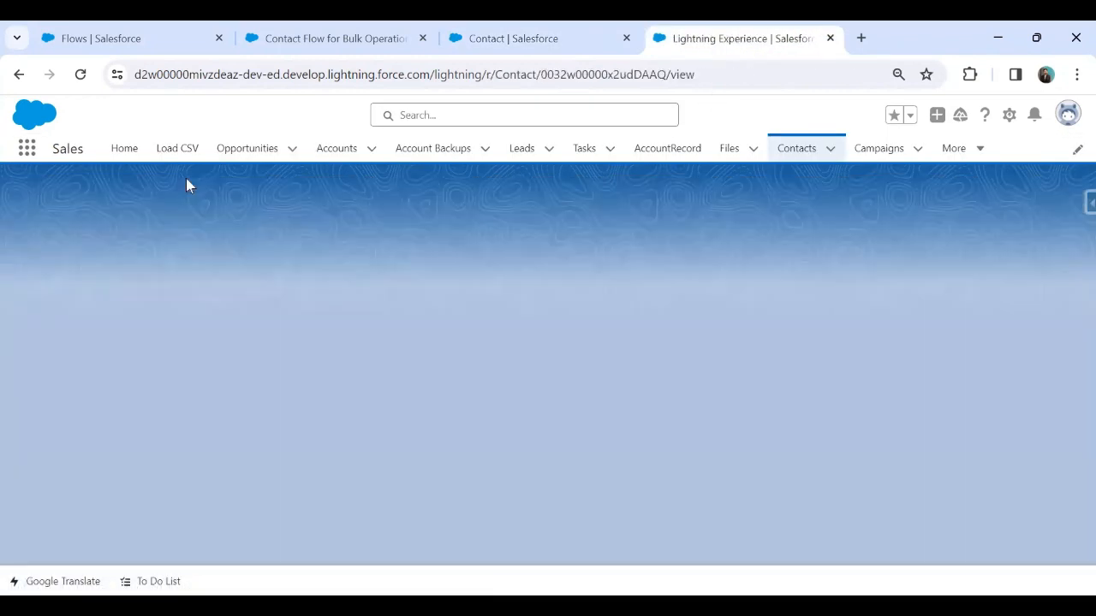
{"action": "left_click_drag", "start_coordinate": [560, 75], "coordinate": [572, 74]}
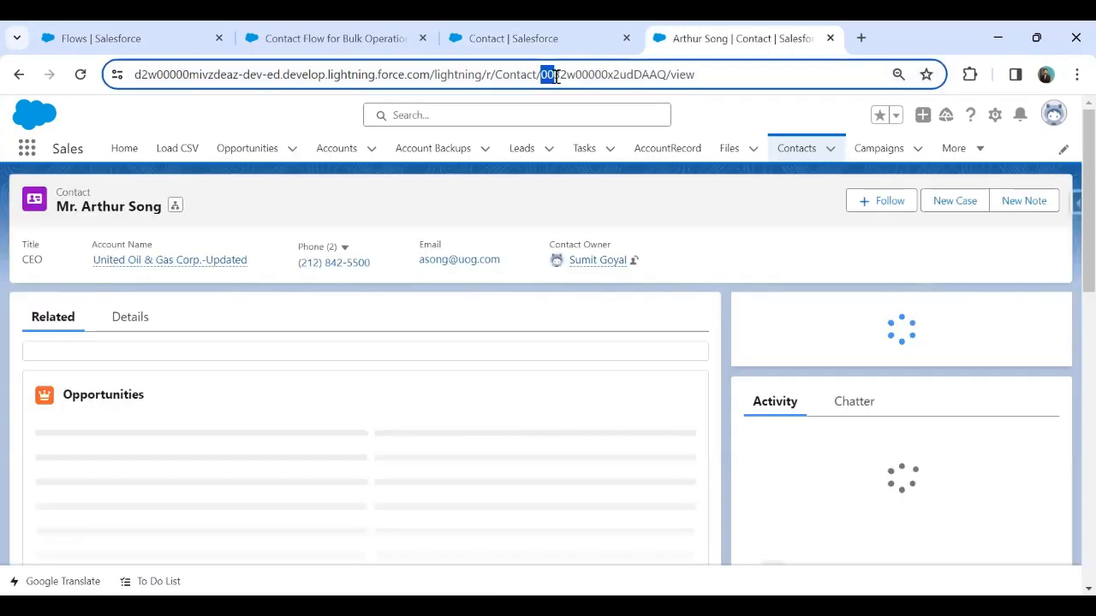
{"action": "left_click", "coordinate": [527, 36]}
{"action": "left_click", "coordinate": [732, 36]}
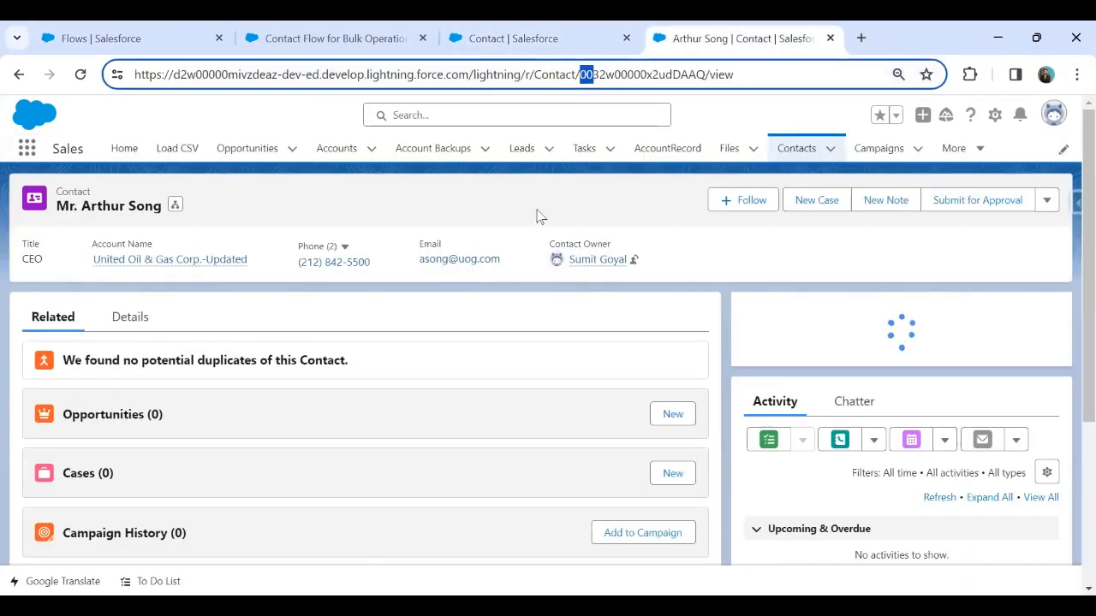
{"action": "left_click", "coordinate": [796, 150]}
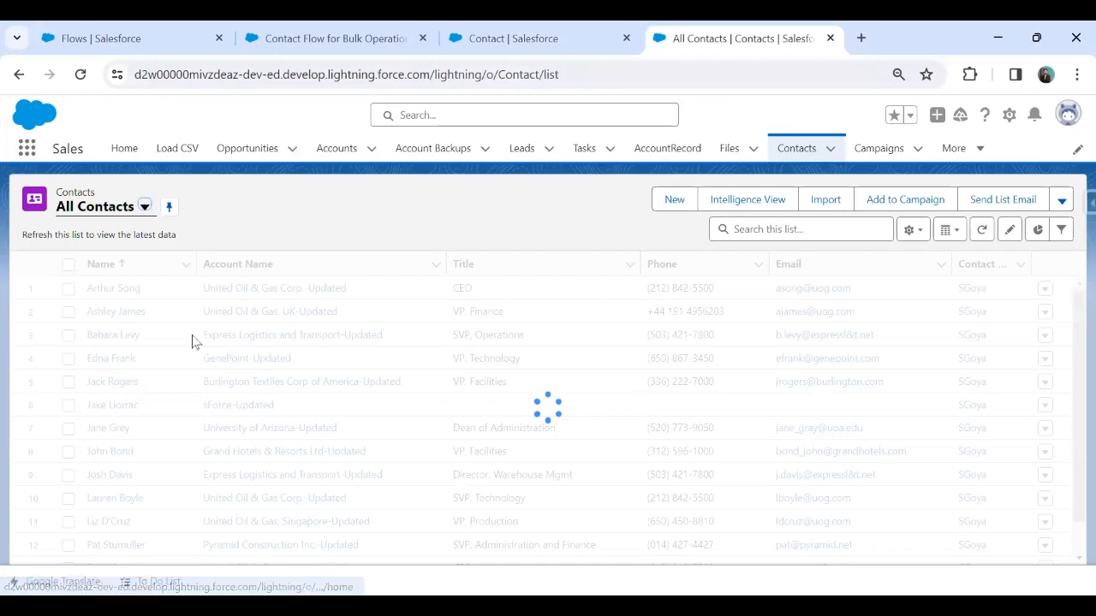
{"action": "left_click", "coordinate": [477, 28]}
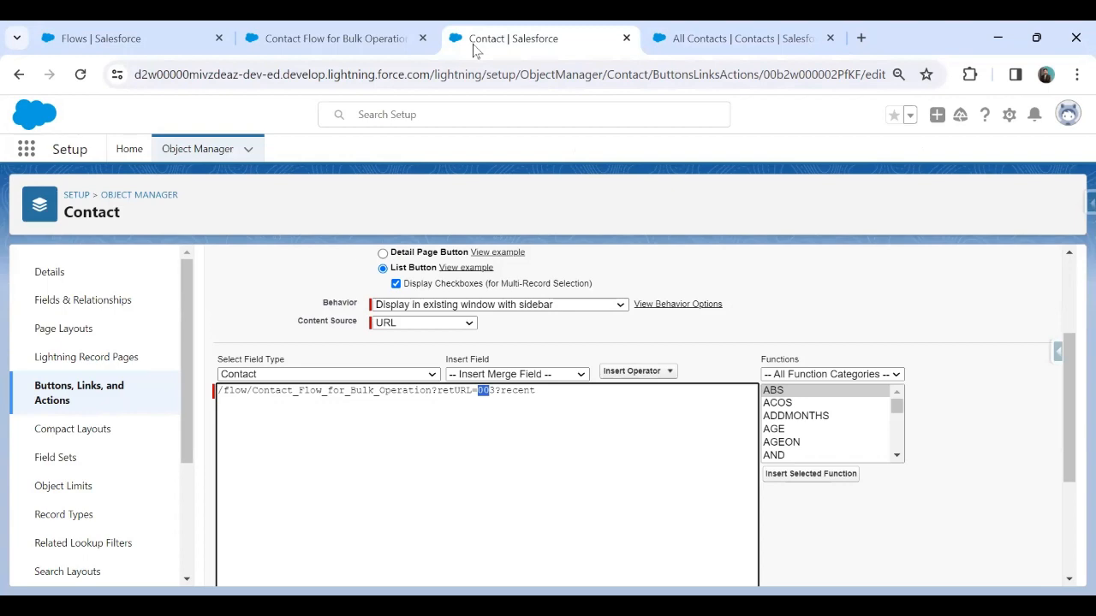
{"action": "left_click", "coordinate": [683, 38]}
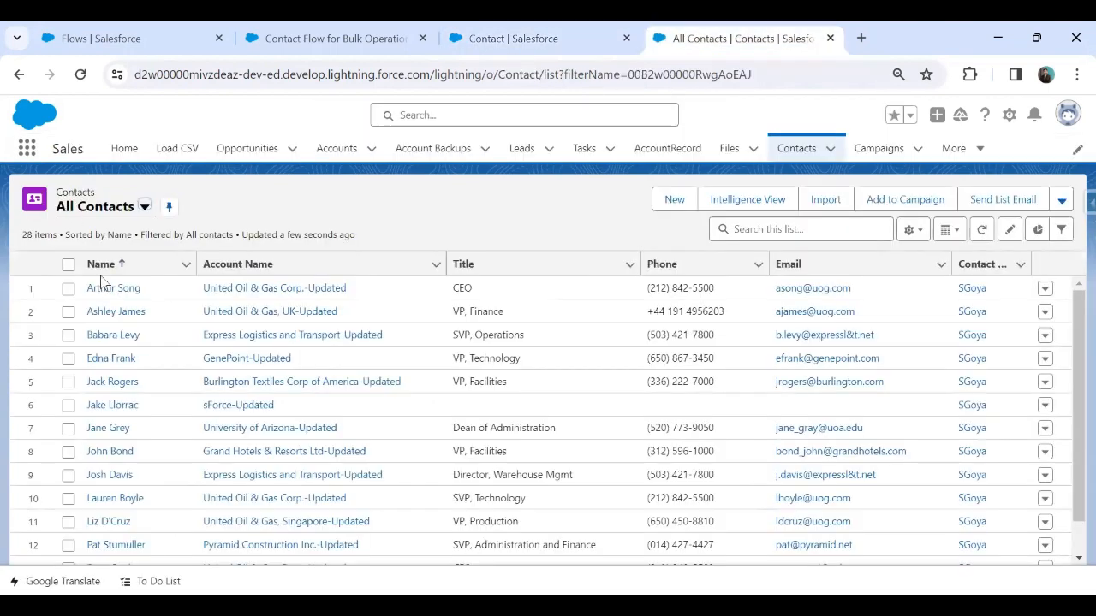
{"action": "left_click", "coordinate": [529, 25]}
- Save the Delete Selected button with its completed URL
{"action": "left_click", "coordinate": [541, 423]}
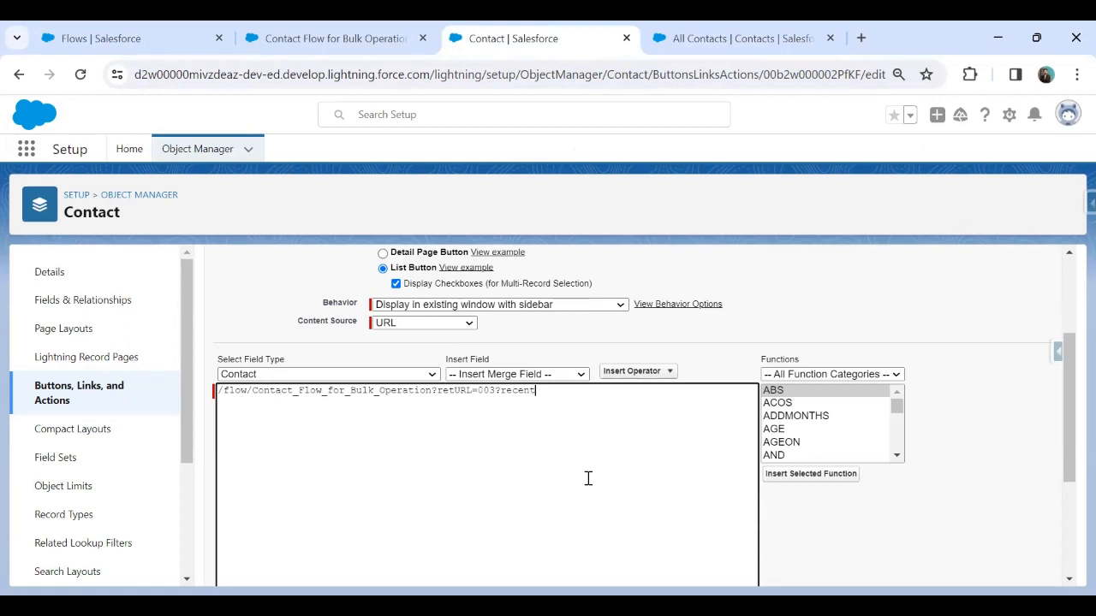
{"action": "scroll", "coordinate": [588, 478], "scroll_direction": "down", "scroll_amount": 3}
{"action": "left_click", "coordinate": [477, 567]}
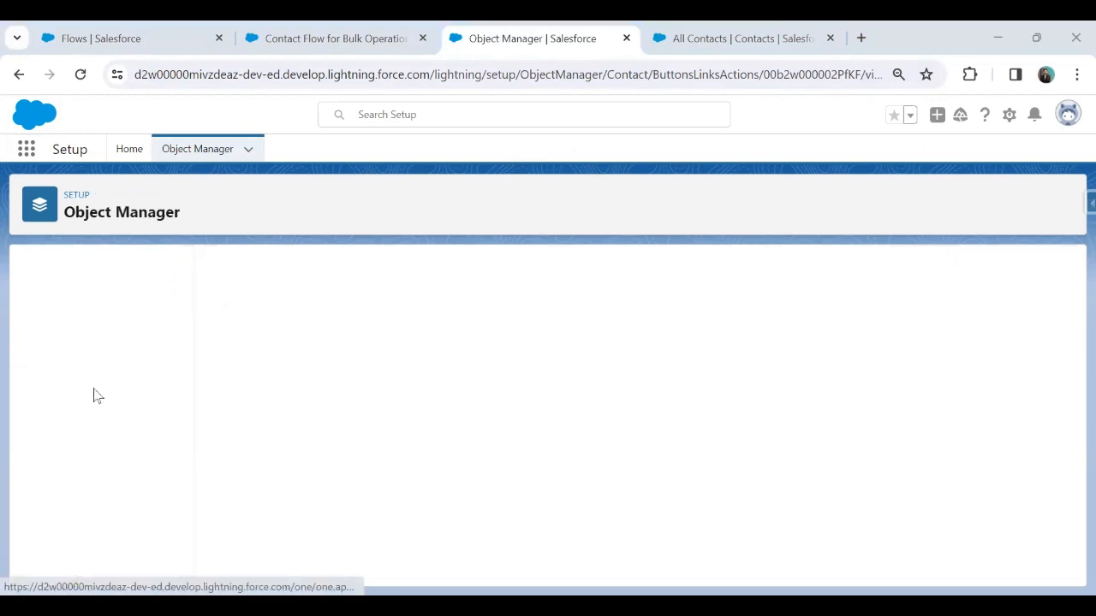
- Open the Contact object's List View layout for editing from its list view button layouts
{"action": "scroll", "coordinate": [100, 386], "scroll_direction": "down", "scroll_amount": 1}
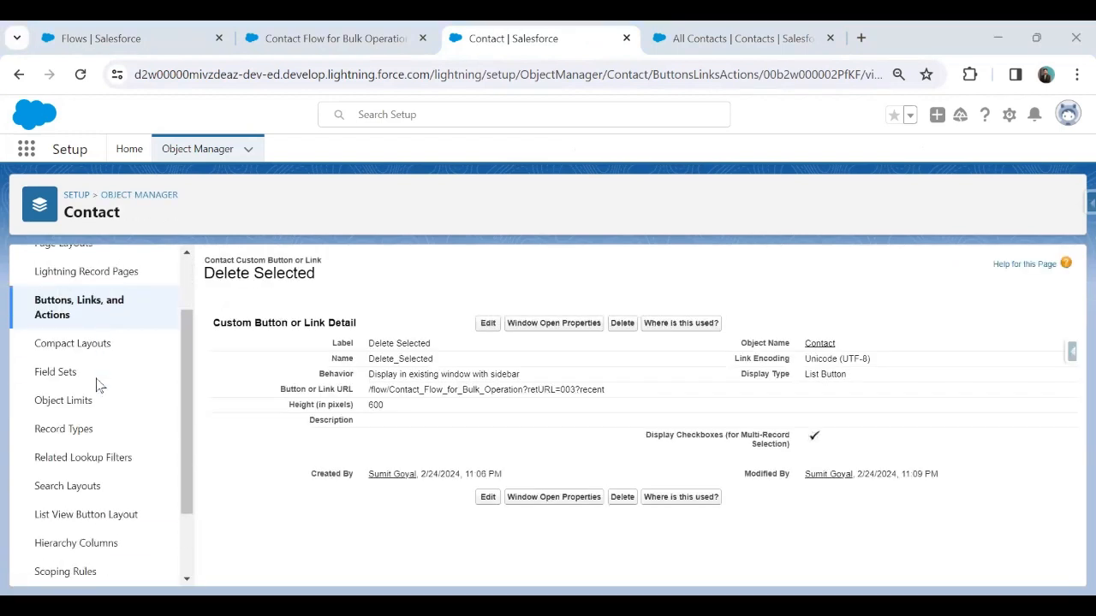
{"action": "left_click", "coordinate": [75, 516]}
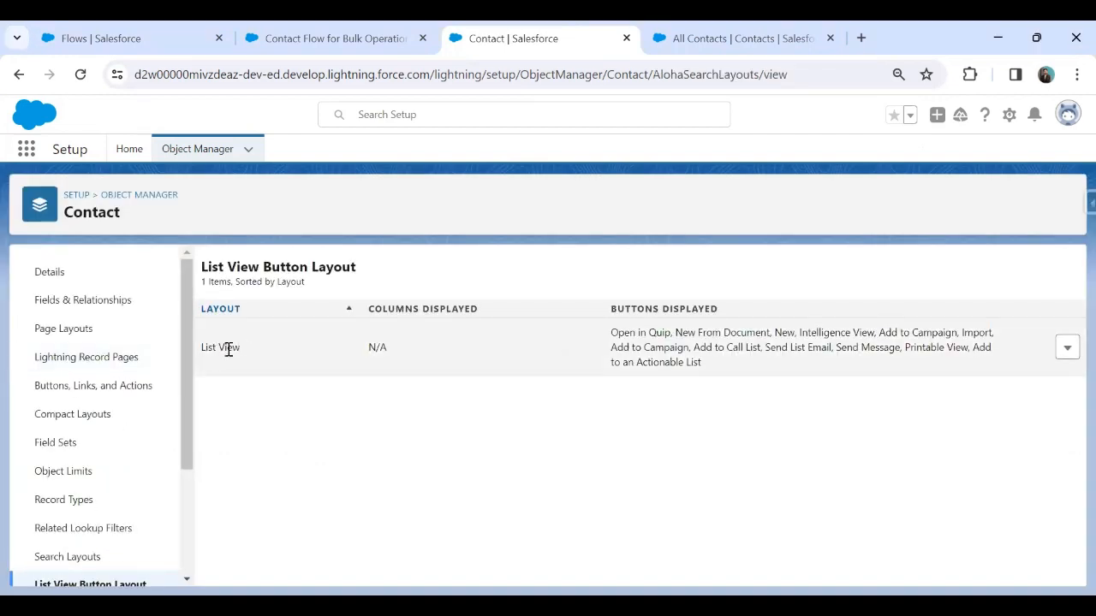
{"action": "left_click", "coordinate": [1066, 347]}
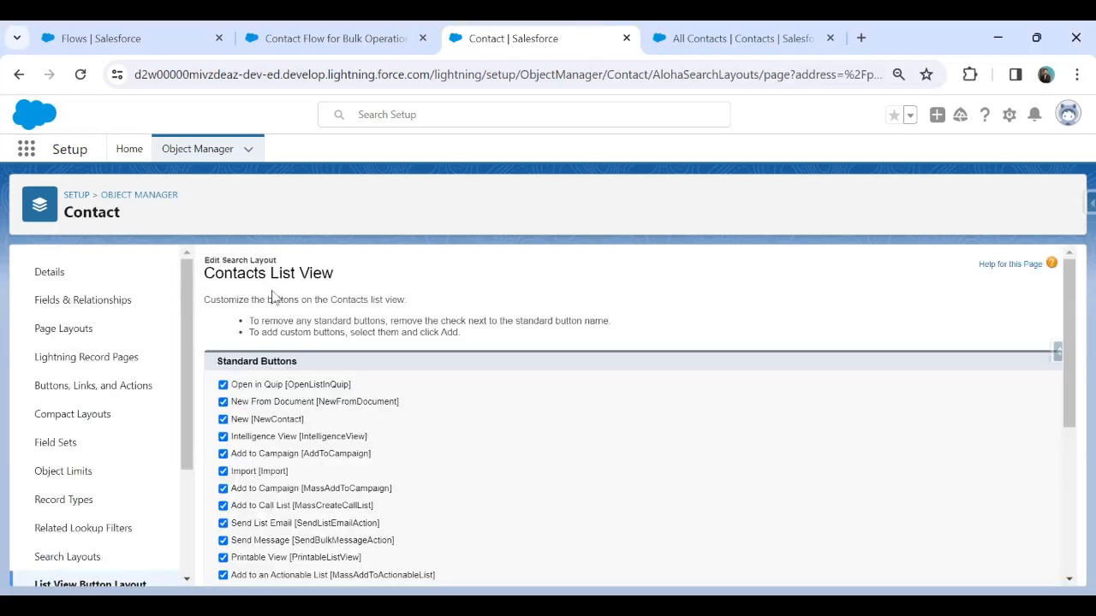
- Add the Delete Selected custom button to the Contacts list view's selected buttons and save the layout
{"action": "scroll", "coordinate": [248, 484], "scroll_direction": "down", "scroll_amount": 2}
{"action": "left_click", "coordinate": [249, 479]}
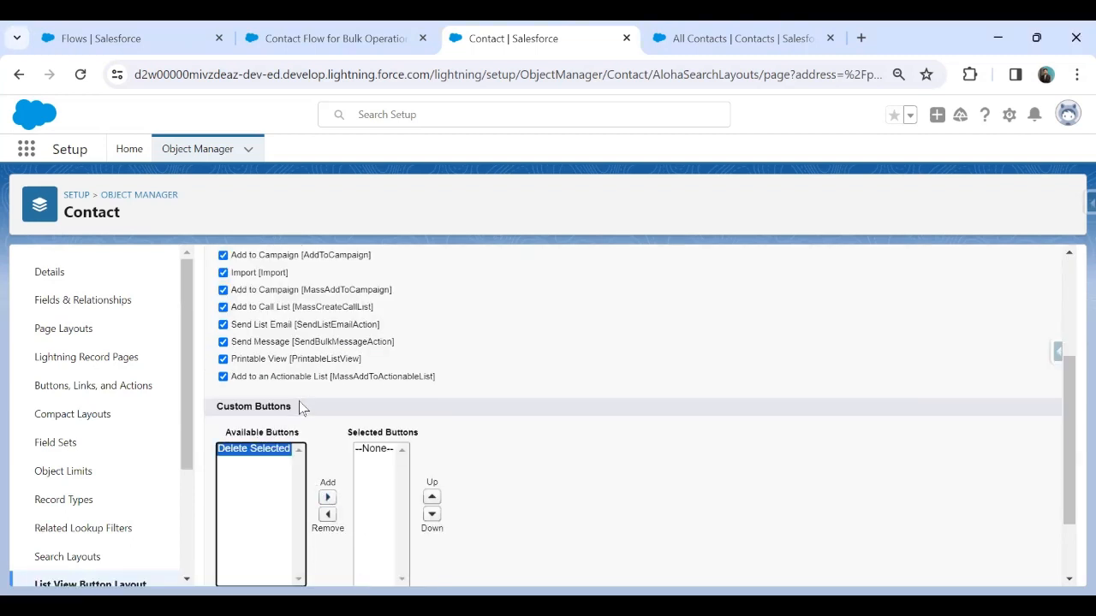
{"action": "left_click_drag", "start_coordinate": [303, 412], "coordinate": [209, 409]}
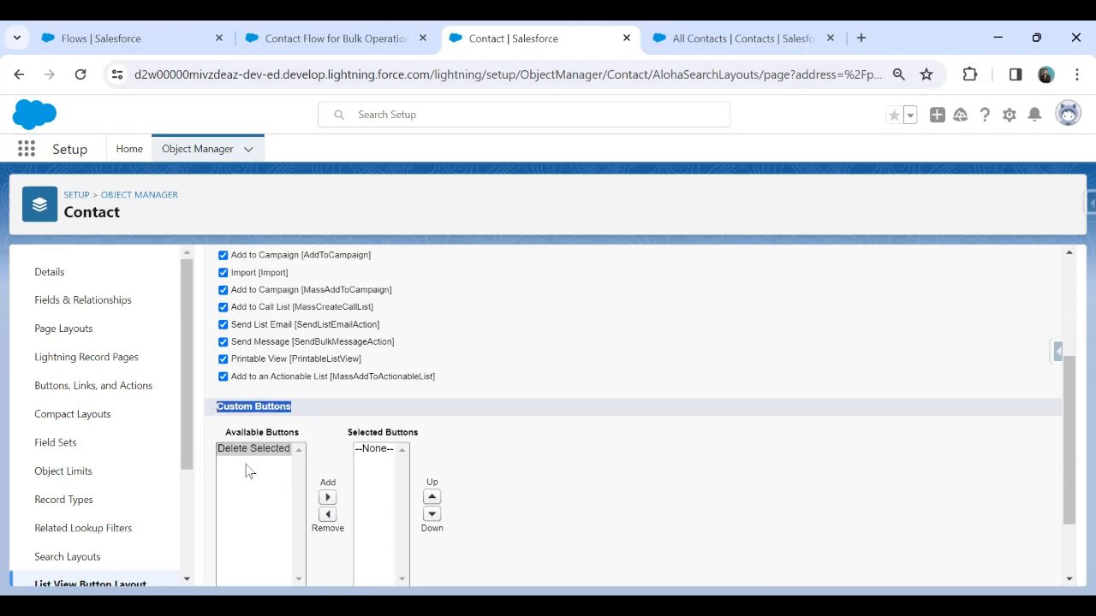
{"action": "left_click", "coordinate": [249, 455]}
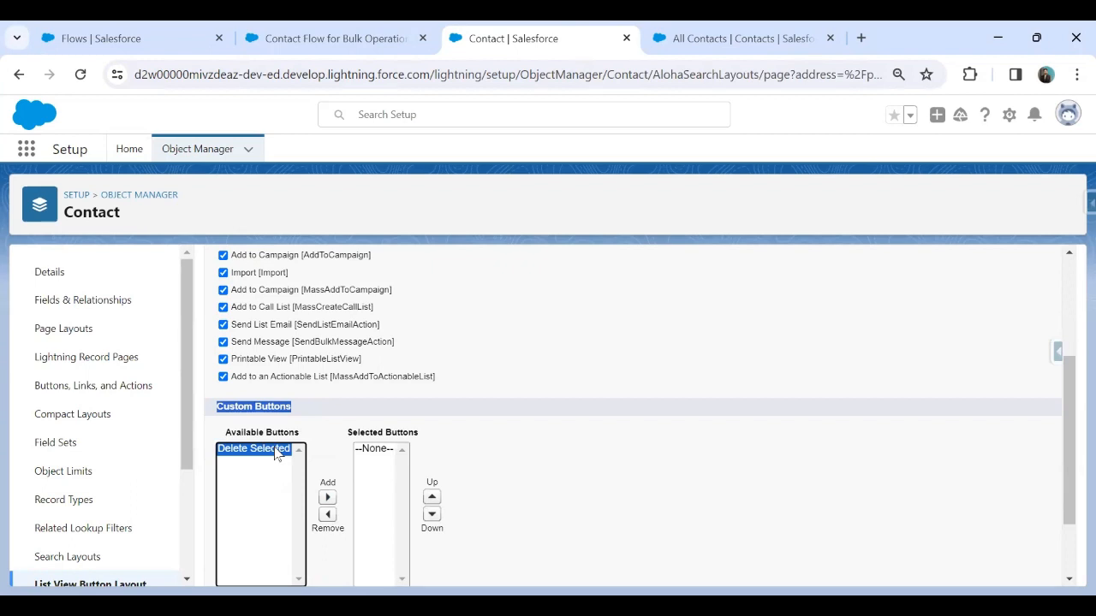
{"action": "left_click", "coordinate": [327, 497]}
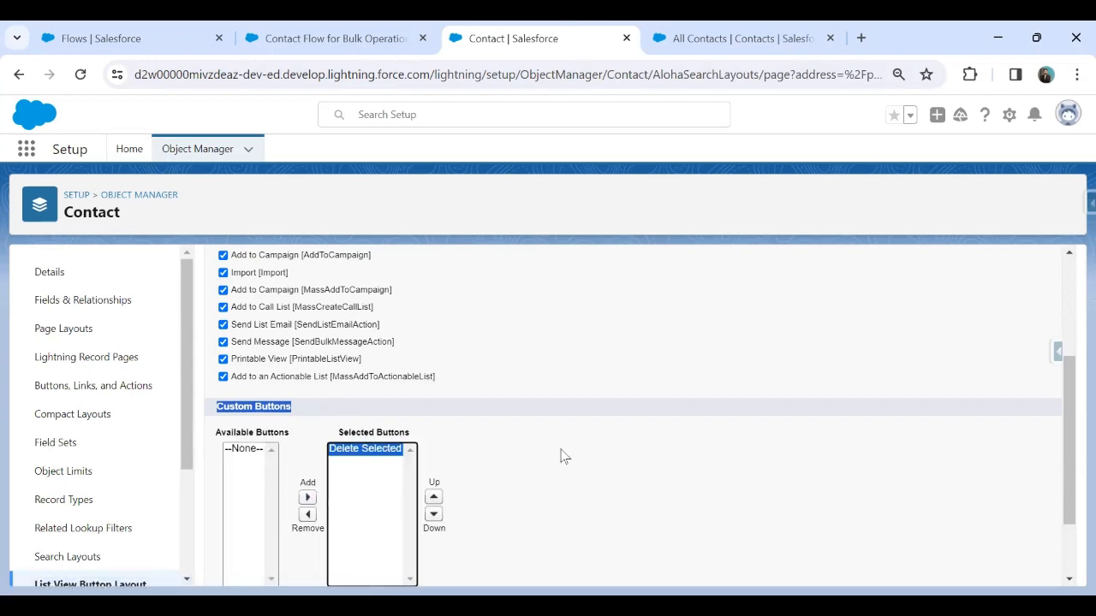
{"action": "scroll", "coordinate": [561, 456], "scroll_direction": "down", "scroll_amount": 2}
{"action": "left_click", "coordinate": [476, 566]}
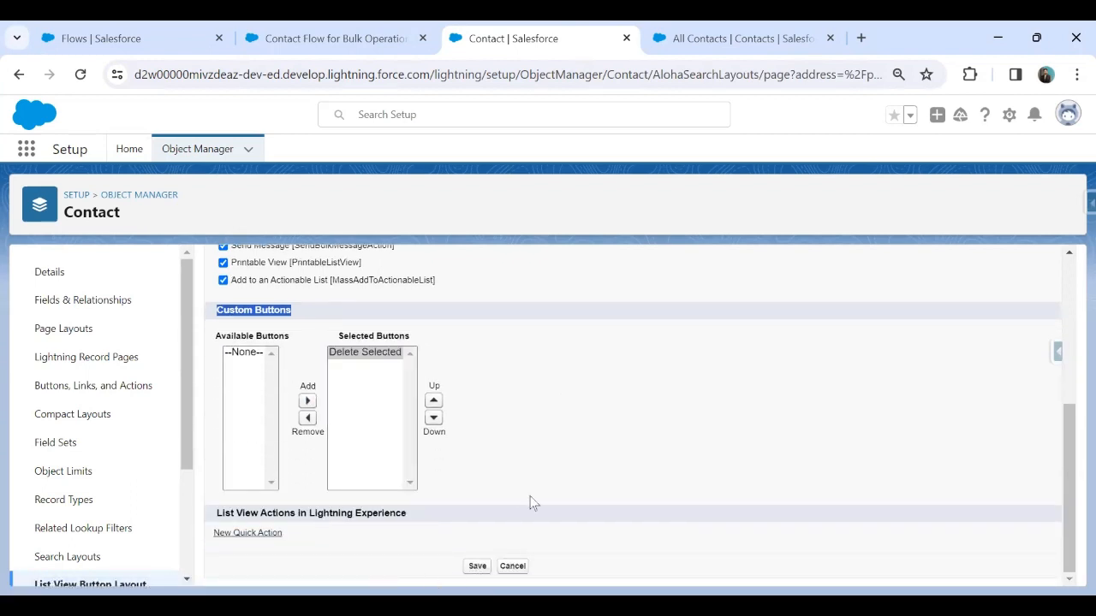
- Reload the All Contacts list and check its additional list actions for the Delete Selected button
{"action": "left_click", "coordinate": [738, 28]}
{"action": "left_click", "coordinate": [82, 76]}
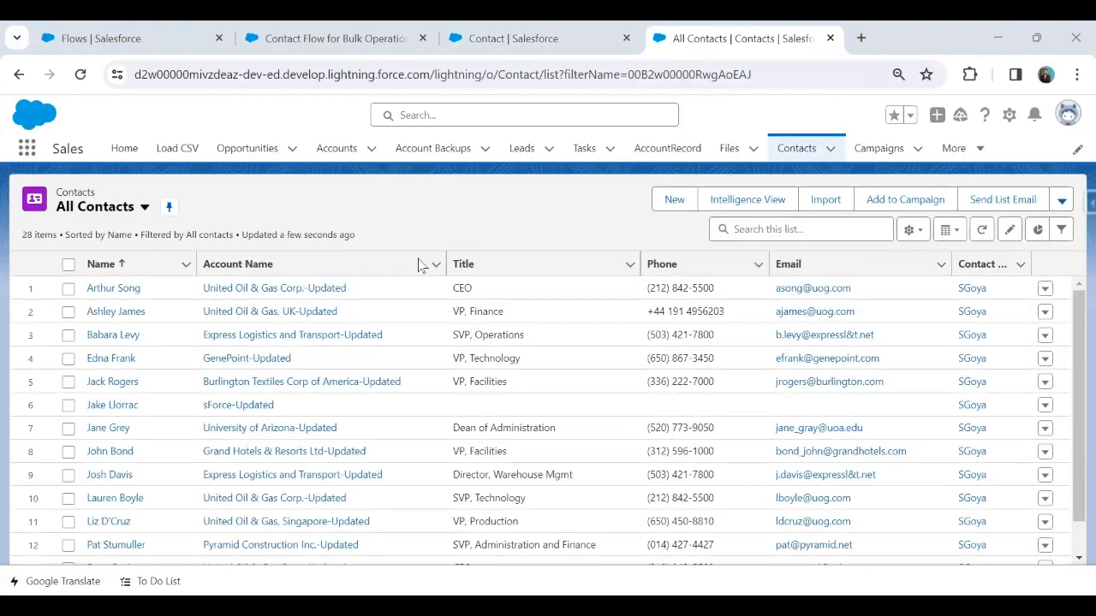
{"action": "left_click", "coordinate": [421, 265]}
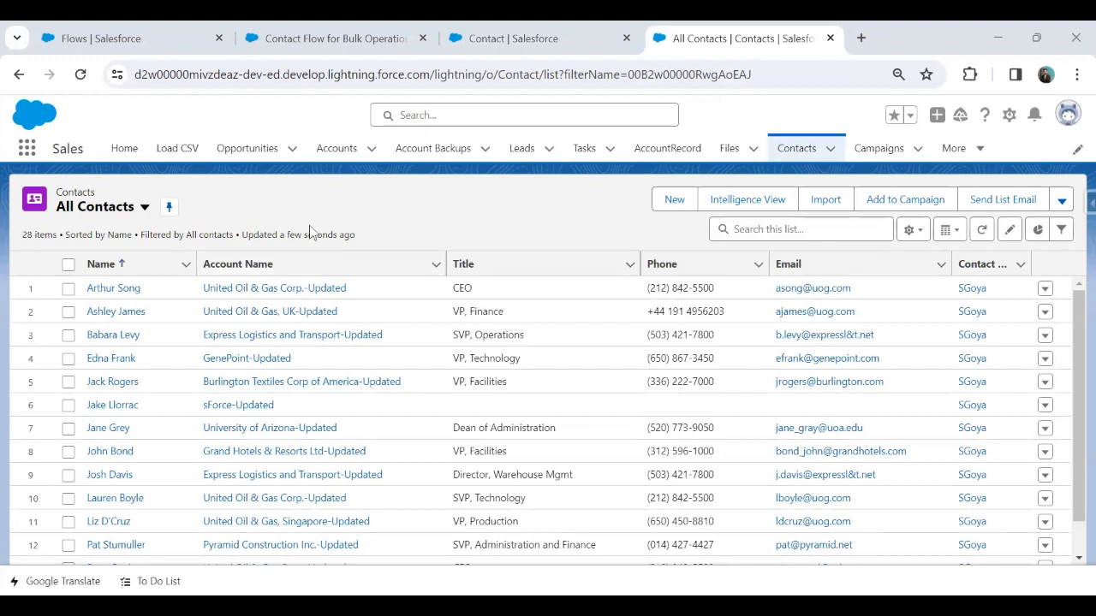
{"action": "left_click", "coordinate": [1061, 200]}
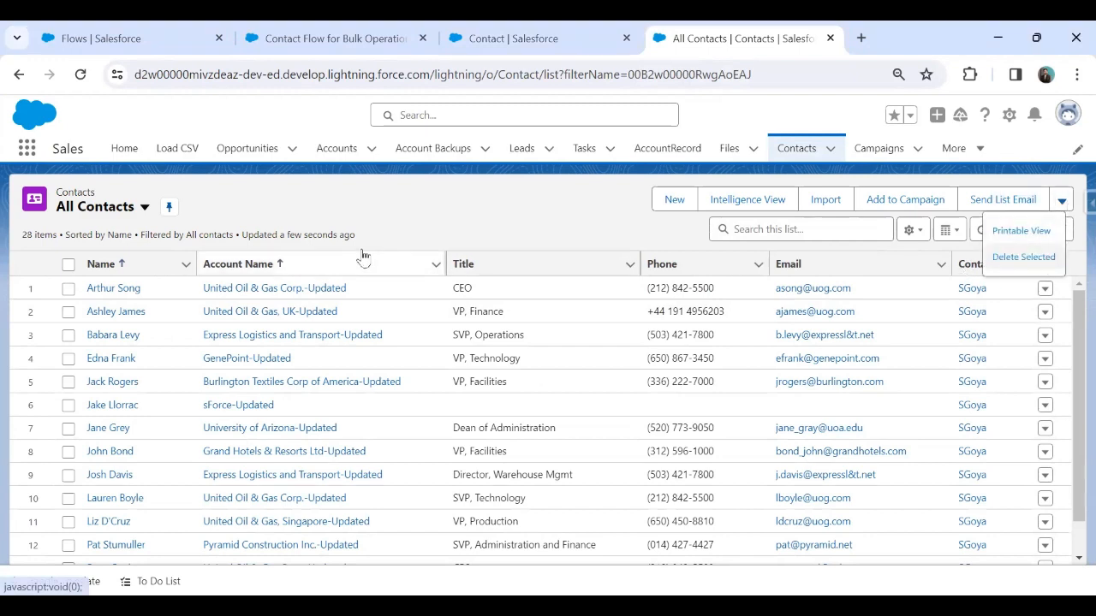
- Try to bulk-delete the contacts in rows 4, 7 and 8 of All Contacts by running the flow through Delete Selected
{"action": "left_click", "coordinate": [67, 360]}
{"action": "left_click", "coordinate": [68, 428]}
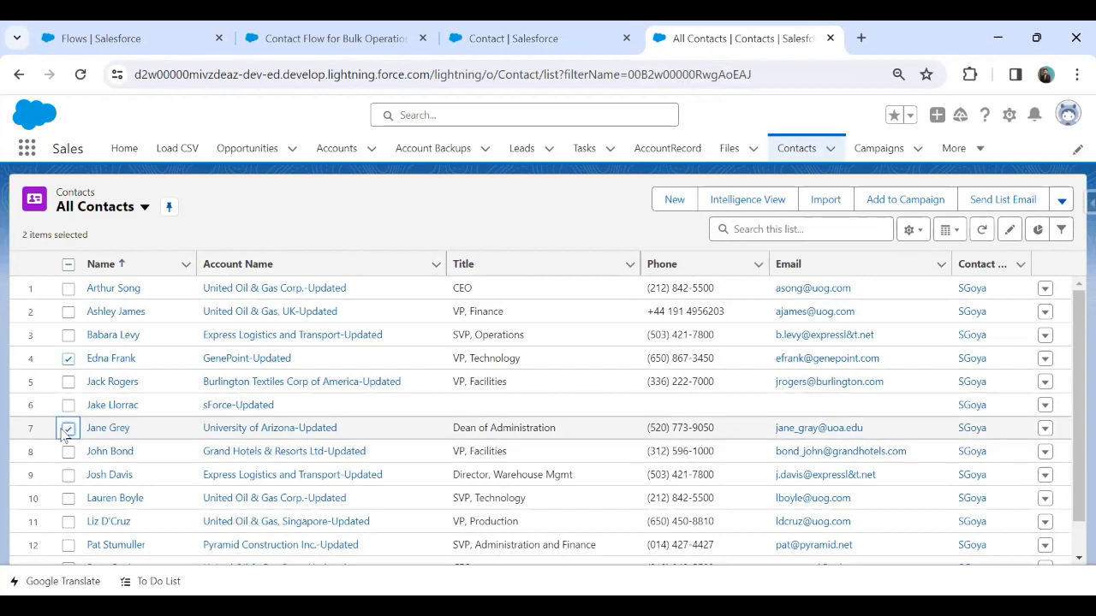
{"action": "left_click", "coordinate": [69, 451]}
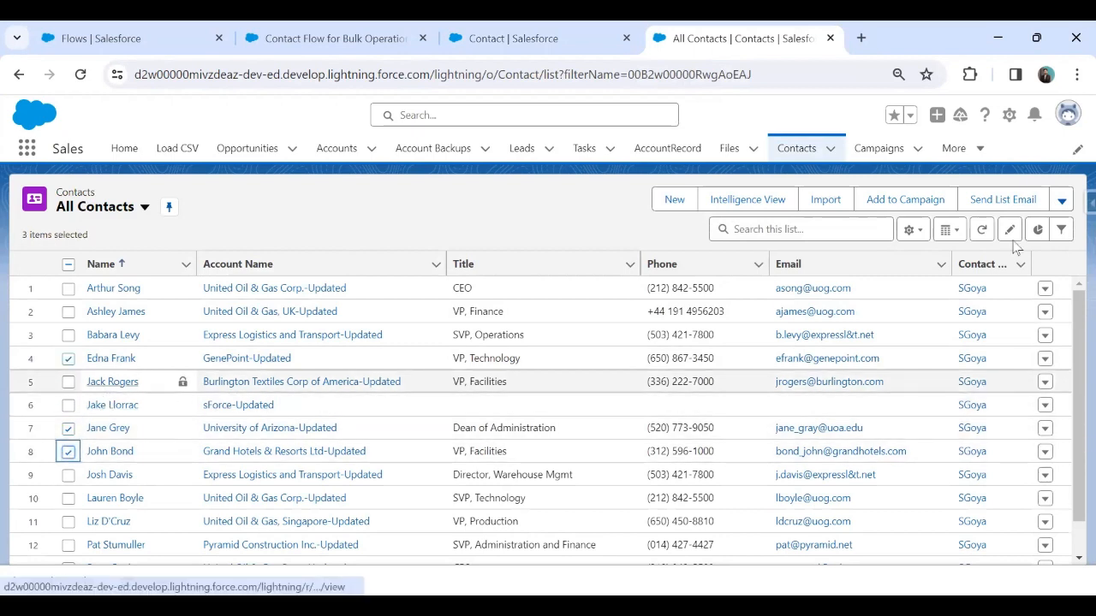
{"action": "left_click", "coordinate": [1061, 199]}
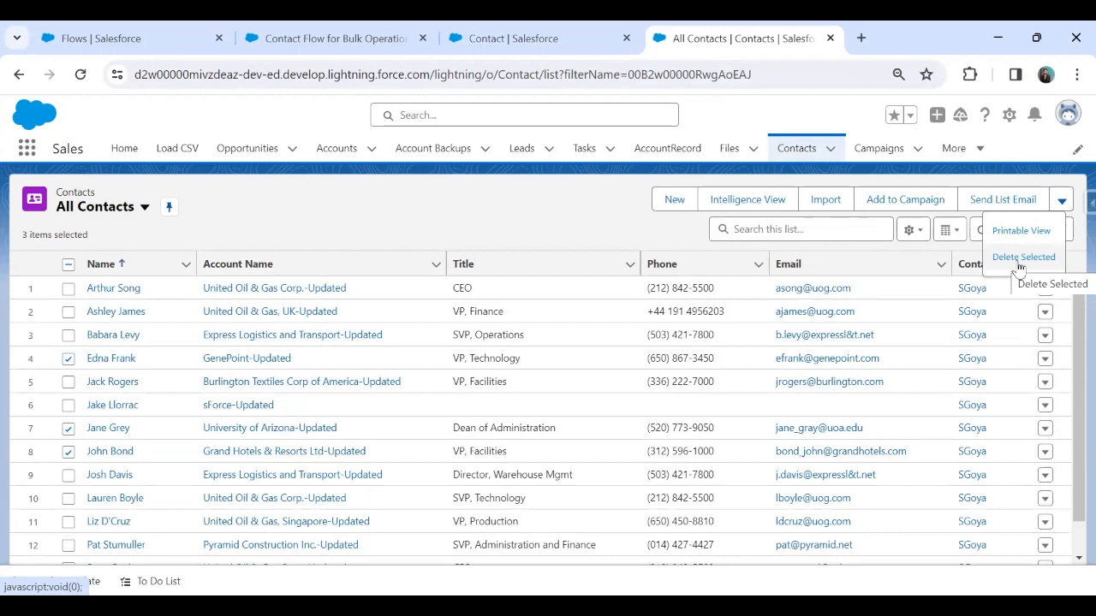
{"action": "left_click", "coordinate": [1021, 257]}
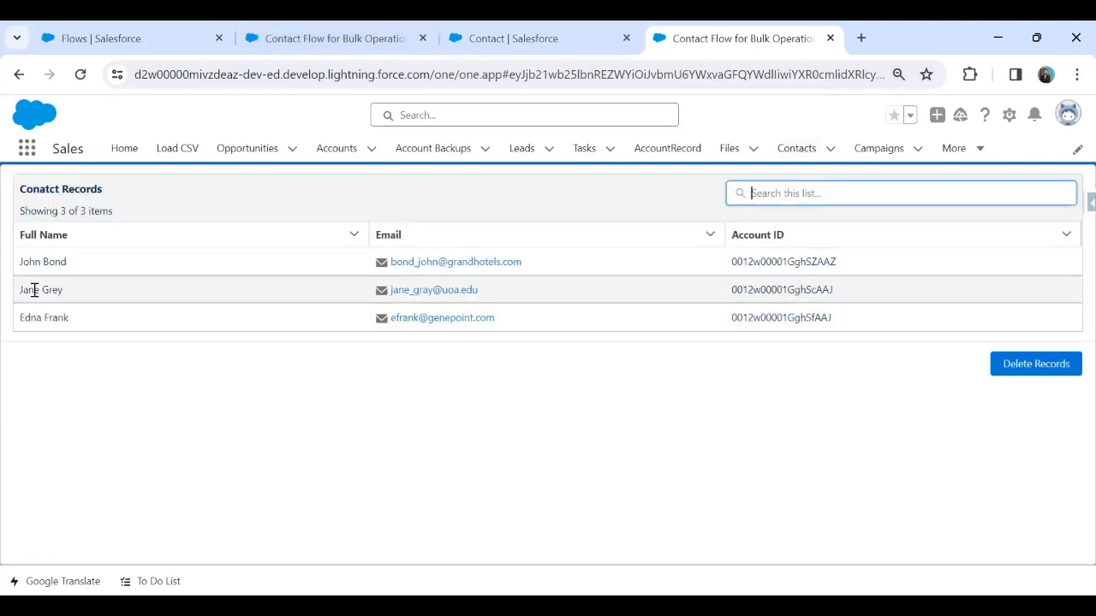
{"action": "left_click", "coordinate": [1044, 373]}
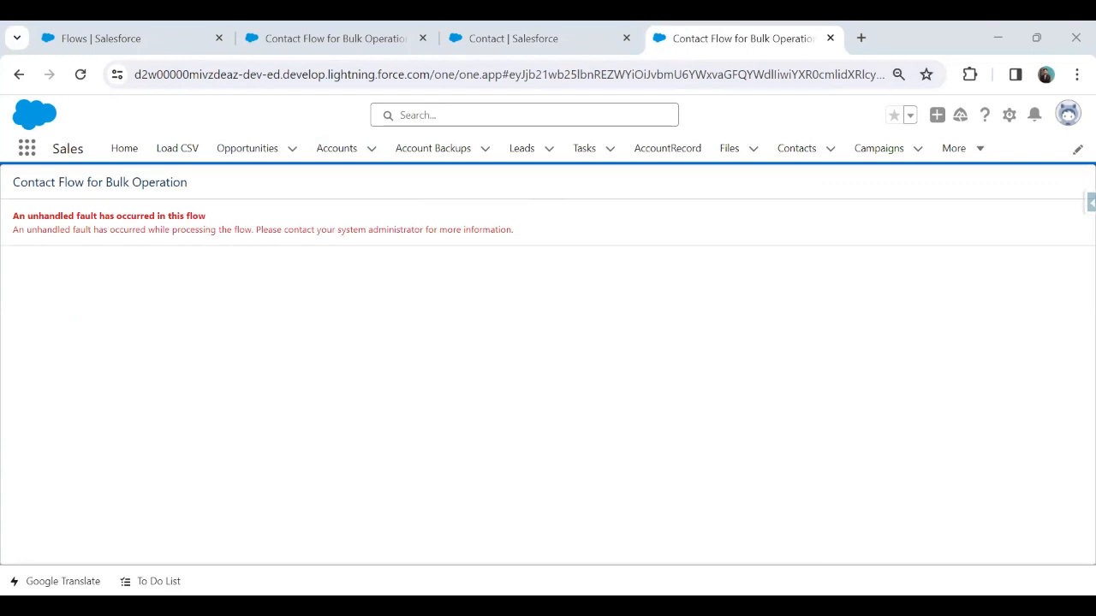
{"action": "left_click_drag", "start_coordinate": [43, 229], "coordinate": [513, 230]}
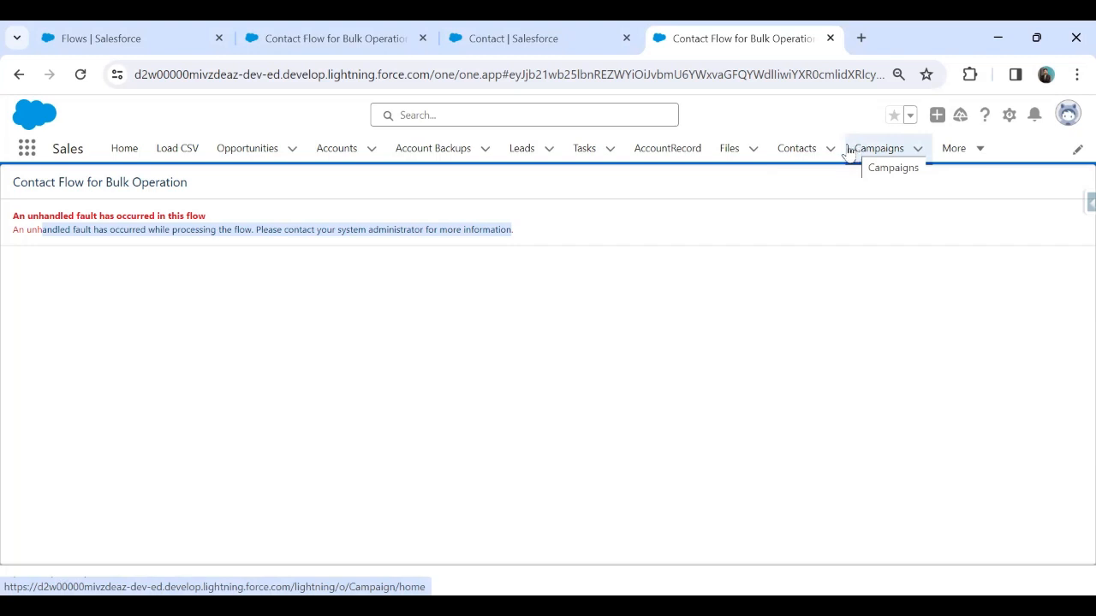
- Create a contact with the last name Test Contact 1 from the Contacts list, and open another blank contact form on saving
{"action": "left_click", "coordinate": [801, 159]}
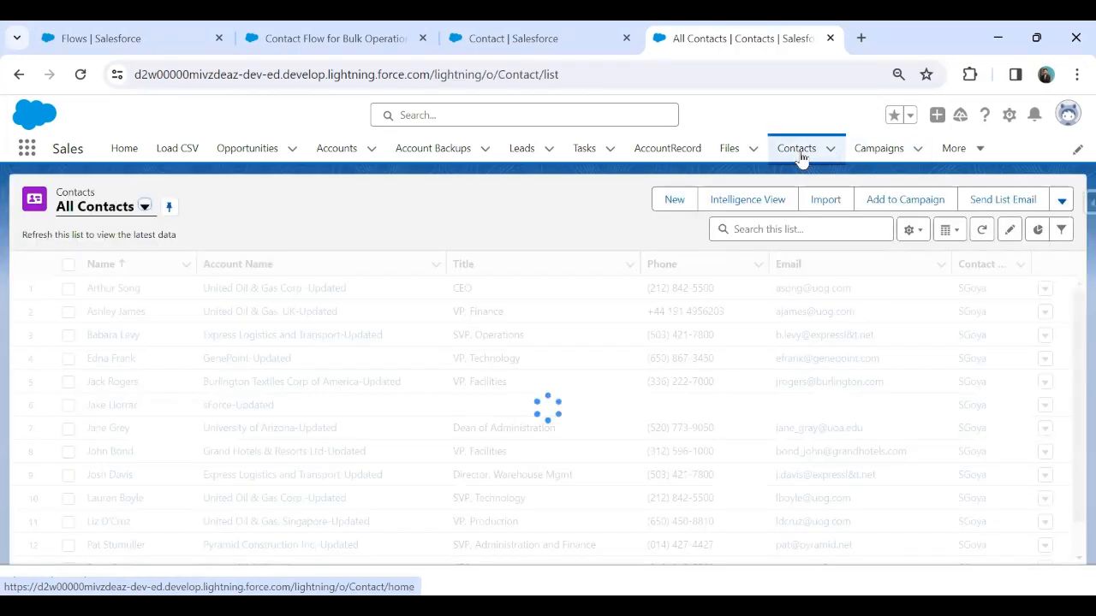
{"action": "left_click", "coordinate": [674, 202]}
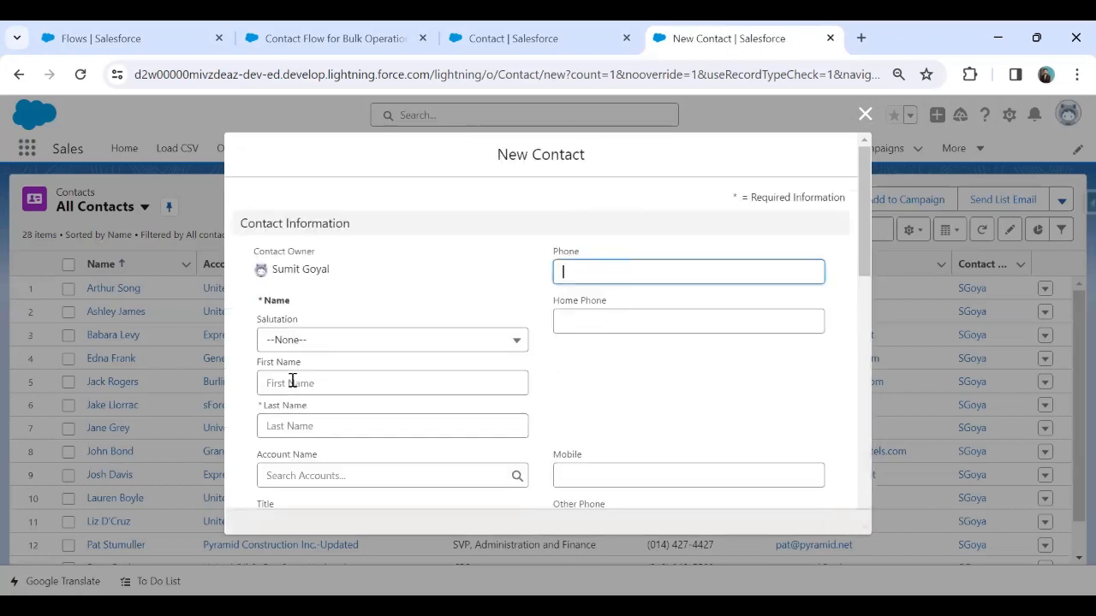
{"action": "left_click", "coordinate": [304, 383]}
{"action": "left_click", "coordinate": [293, 431]}
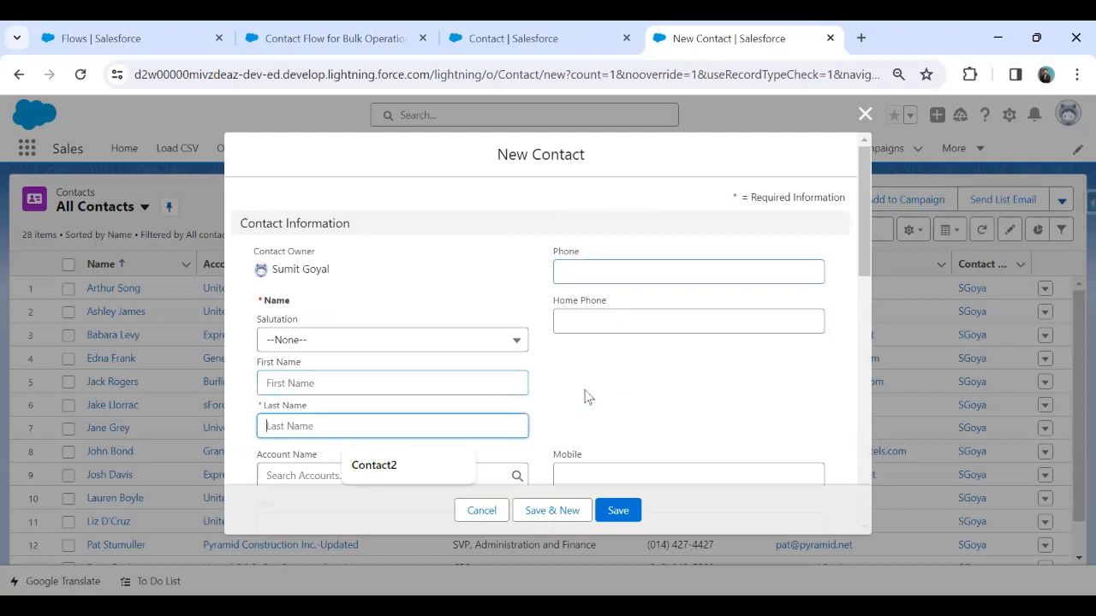
{"action": "type", "text": "Test Contact 1"}
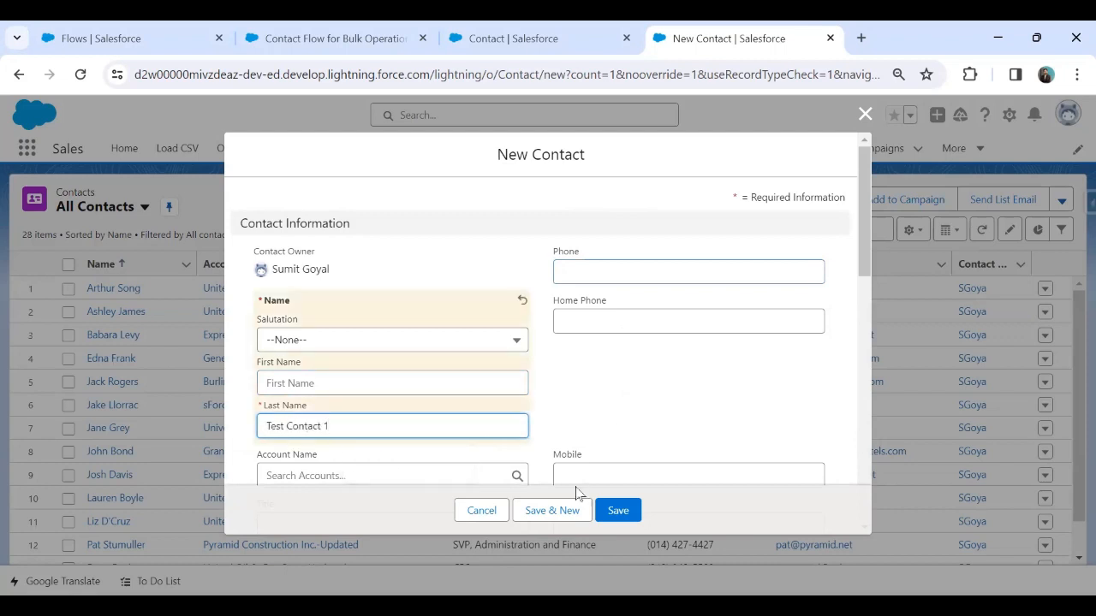
{"action": "left_click", "coordinate": [541, 507]}
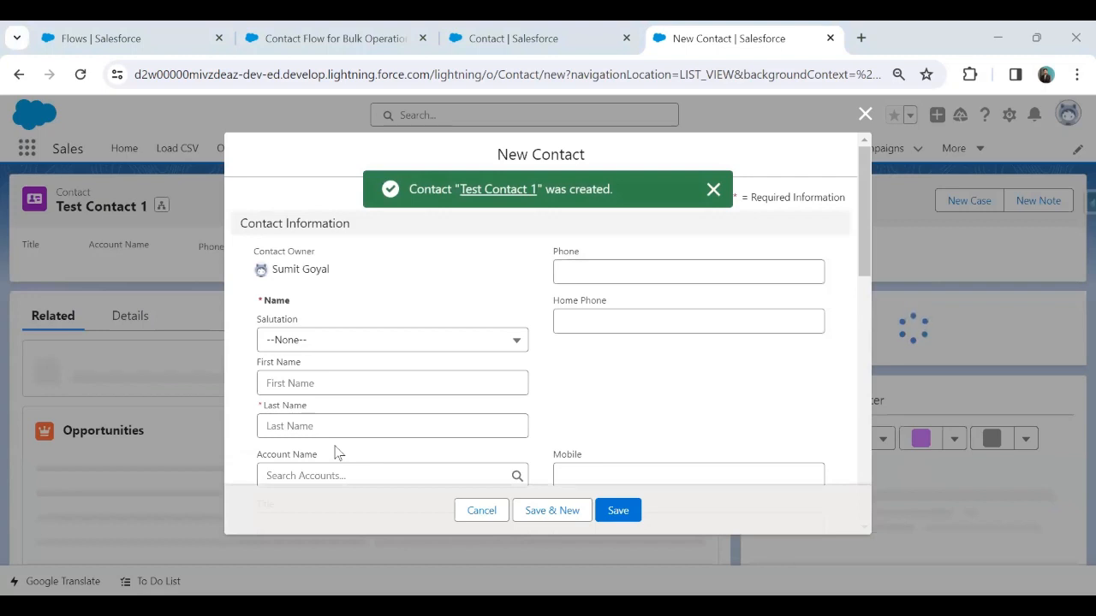
- Enter Test Contact 2 as the last name in the blank contact form and save the contact
{"action": "left_click", "coordinate": [325, 421]}
{"action": "type", "text": "Test Conat"}
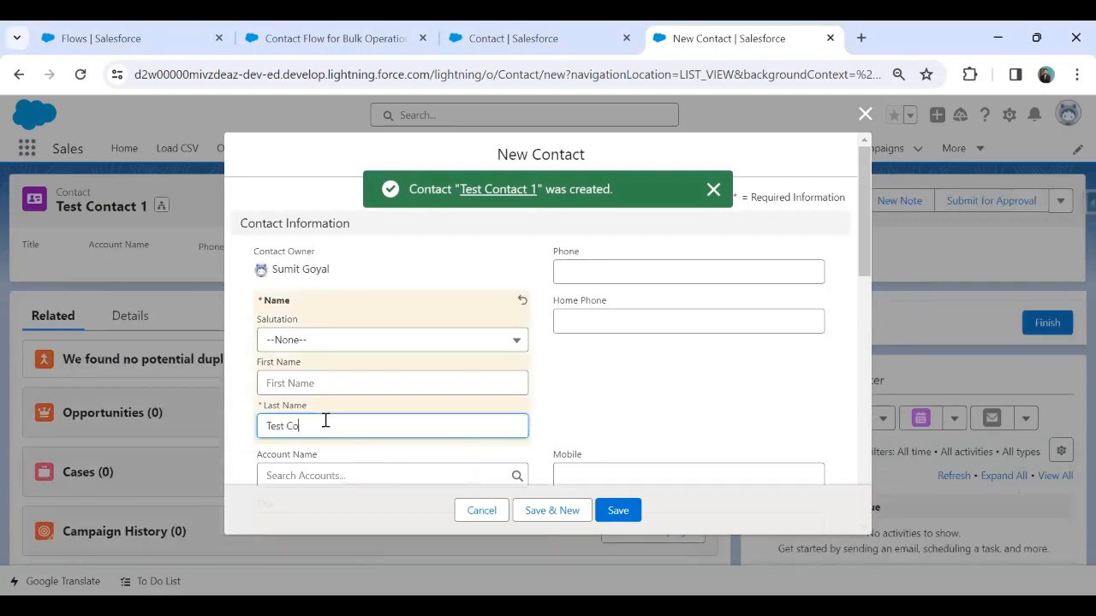
{"action": "key", "text": "BackSpace"}
{"action": "key", "text": "BackSpace"}
{"action": "type", "text": "tact 2"}
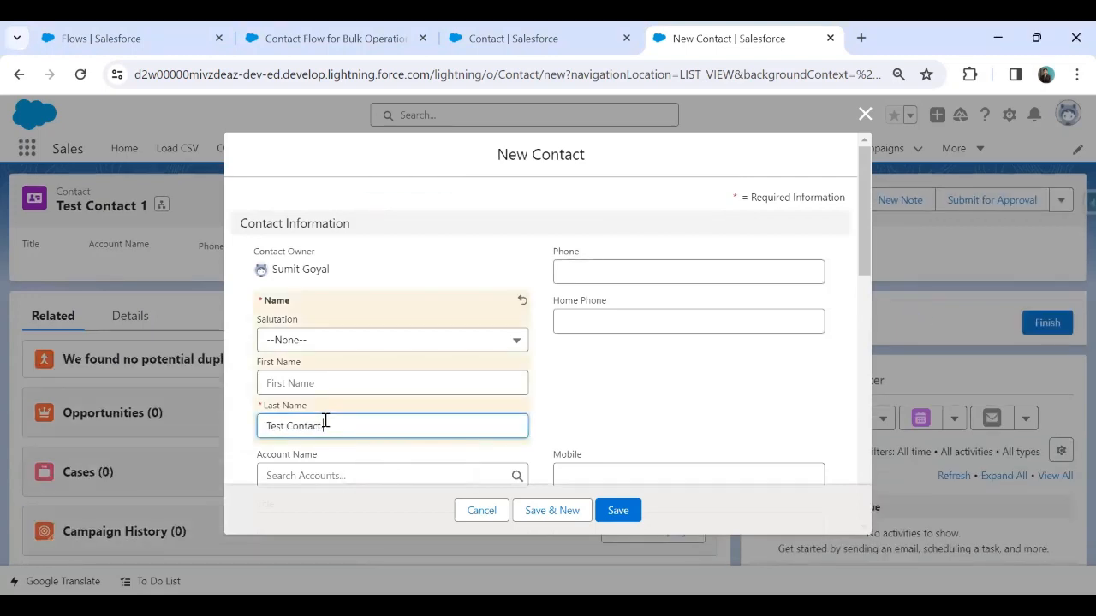
{"action": "key", "text": "Tab"}
{"action": "left_click", "coordinate": [603, 509]}
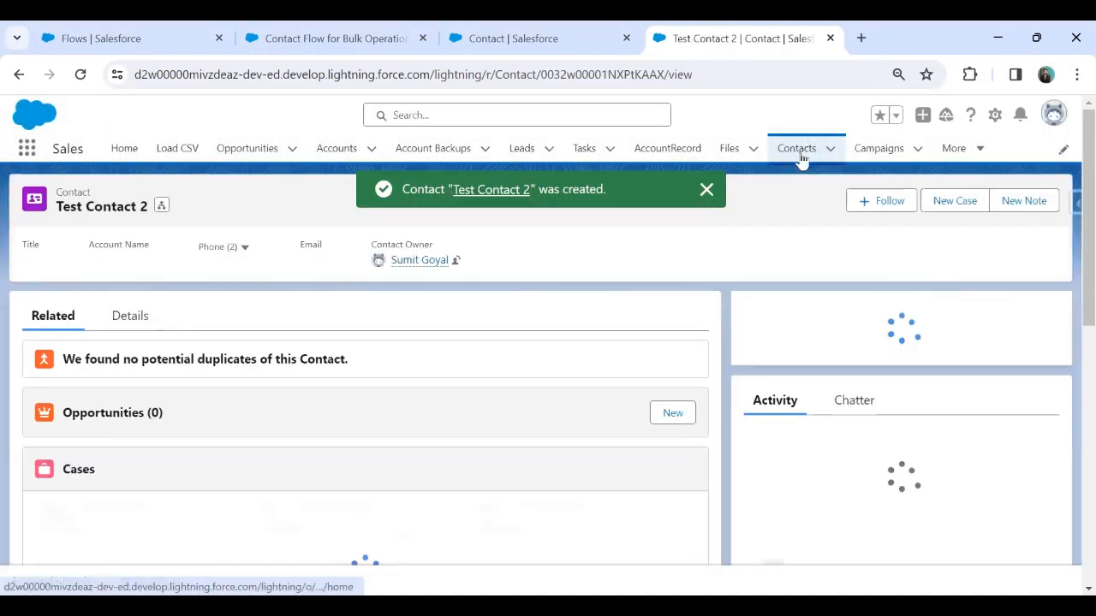
- Find the test contacts in All Contacts, inspect the Test Contact record in row 21, and return to the list
{"action": "left_click", "coordinate": [801, 154]}
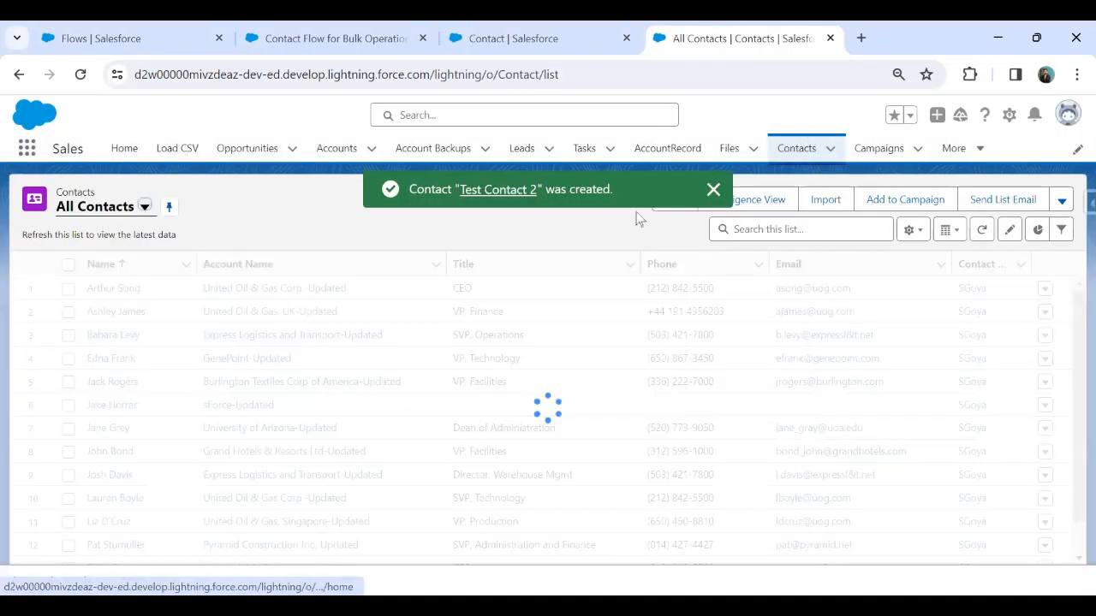
{"action": "left_click", "coordinate": [707, 189]}
{"action": "scroll", "coordinate": [76, 441], "scroll_direction": "down", "scroll_amount": 1}
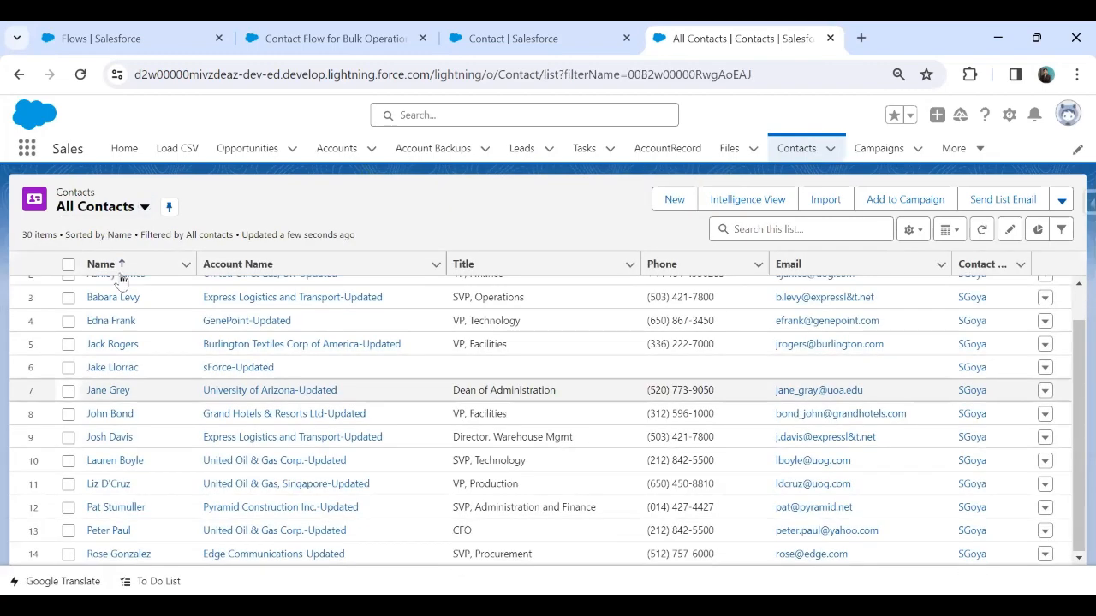
{"action": "scroll", "coordinate": [114, 432], "scroll_direction": "down", "scroll_amount": 5}
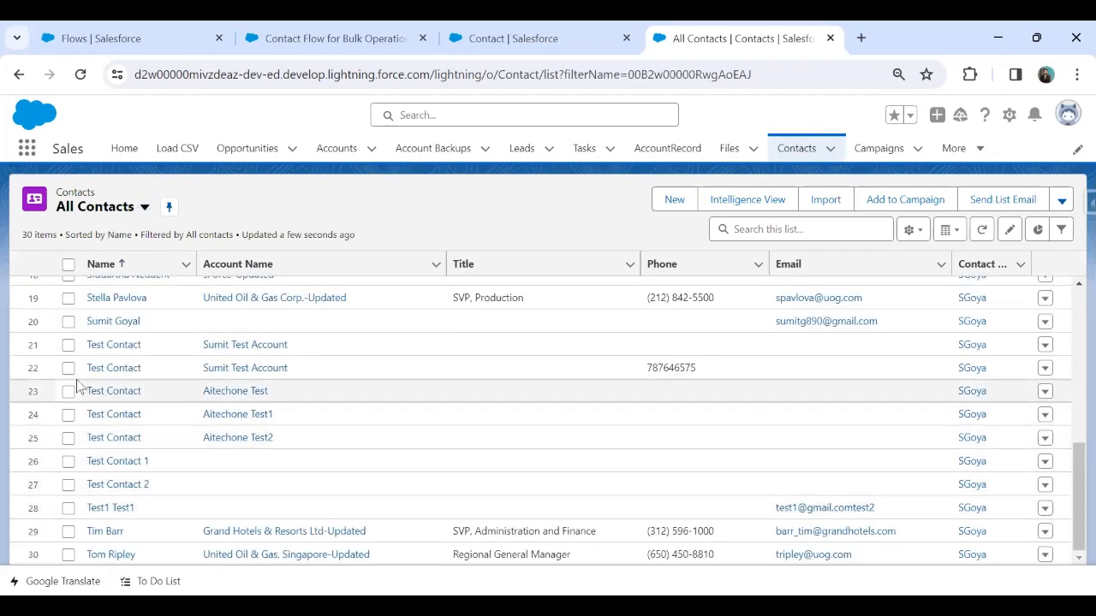
{"action": "left_click", "coordinate": [106, 347]}
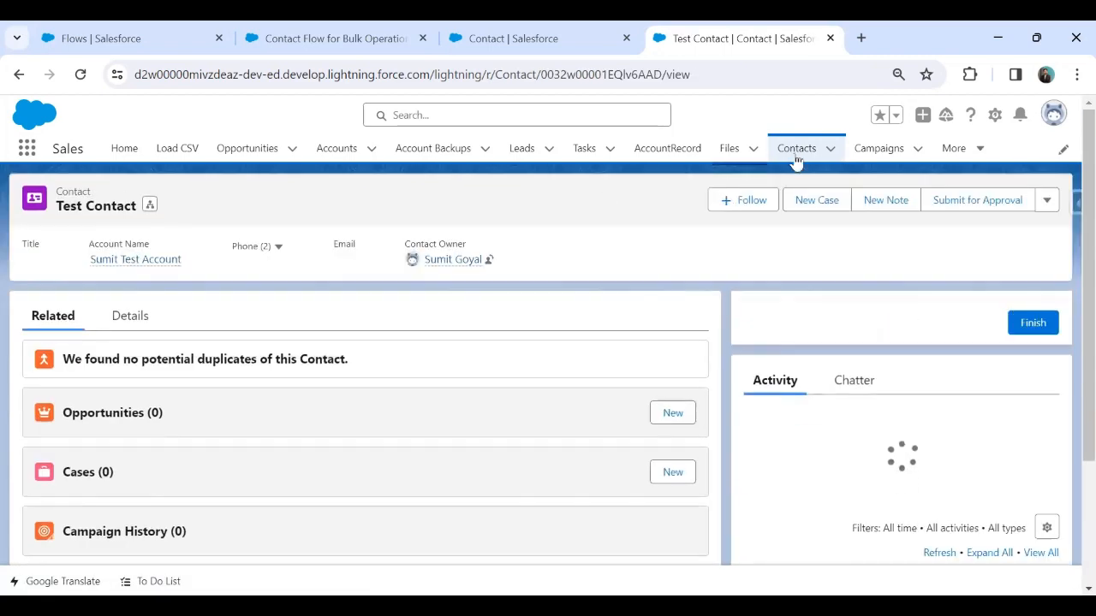
{"action": "left_click", "coordinate": [796, 152]}
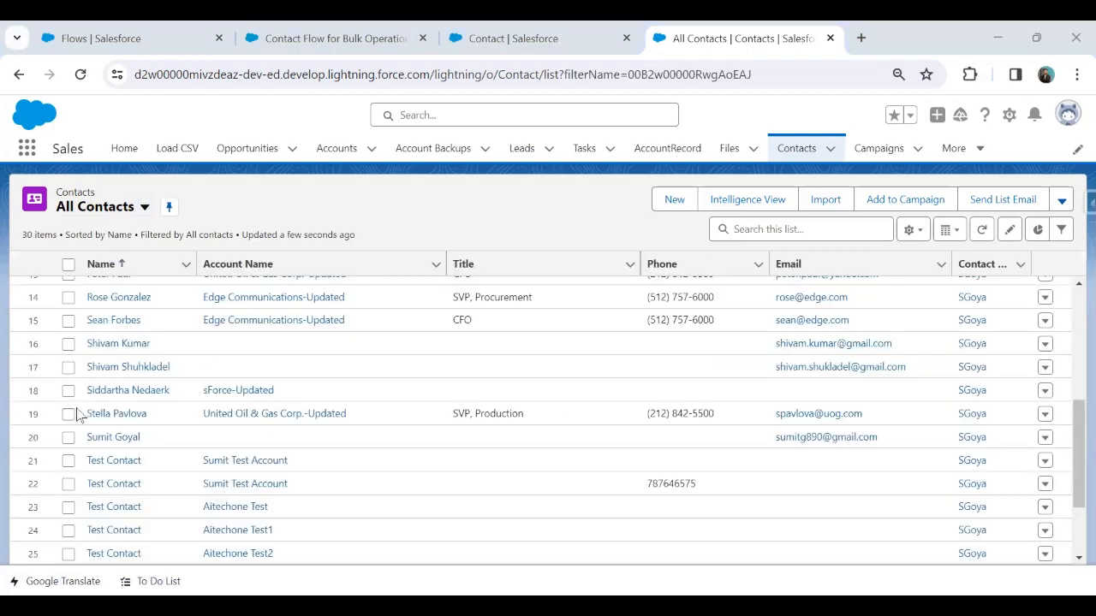
- Select the test contacts in rows 21 to 28 of All Contacts and delete them by running the Delete Selected flow
{"action": "left_click", "coordinate": [69, 344]}
{"action": "left_click", "coordinate": [69, 367]}
{"action": "left_click", "coordinate": [69, 391]}
{"action": "left_click", "coordinate": [69, 414]}
{"action": "left_click", "coordinate": [68, 437]}
{"action": "left_click", "coordinate": [68, 461]}
{"action": "left_click", "coordinate": [69, 485]}
{"action": "left_click", "coordinate": [68, 509]}
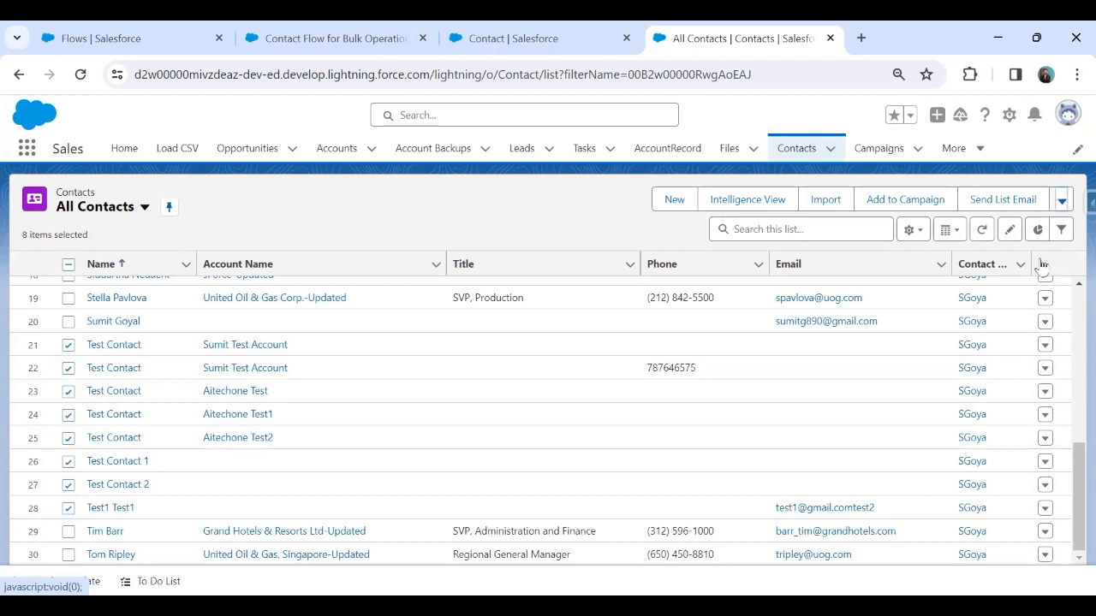
{"action": "left_click", "coordinate": [1062, 199]}
{"action": "left_click", "coordinate": [1024, 257]}
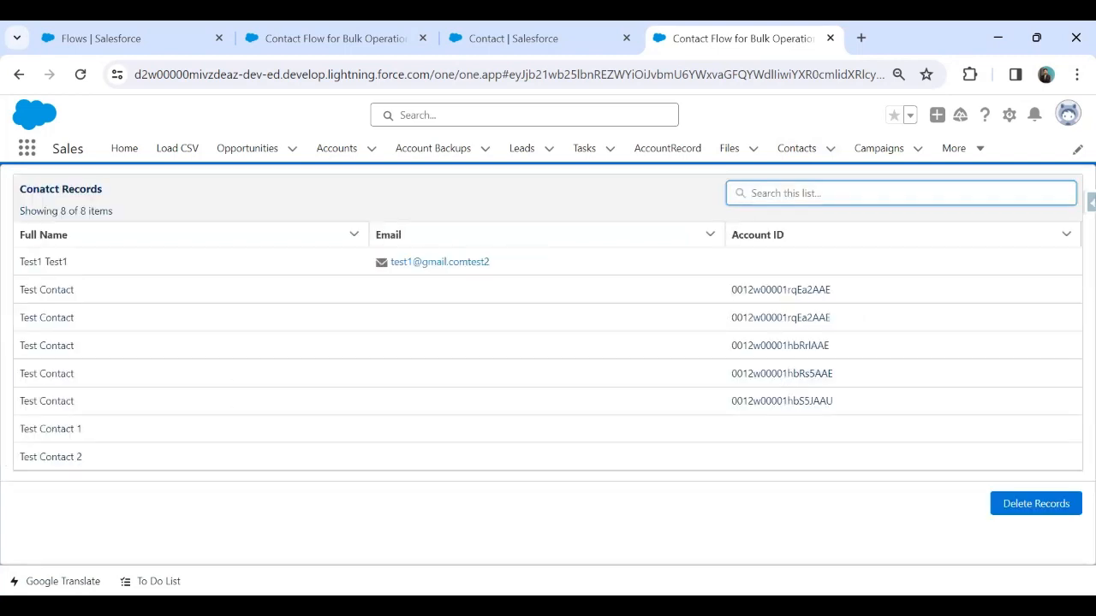
{"action": "left_click", "coordinate": [1032, 507]}
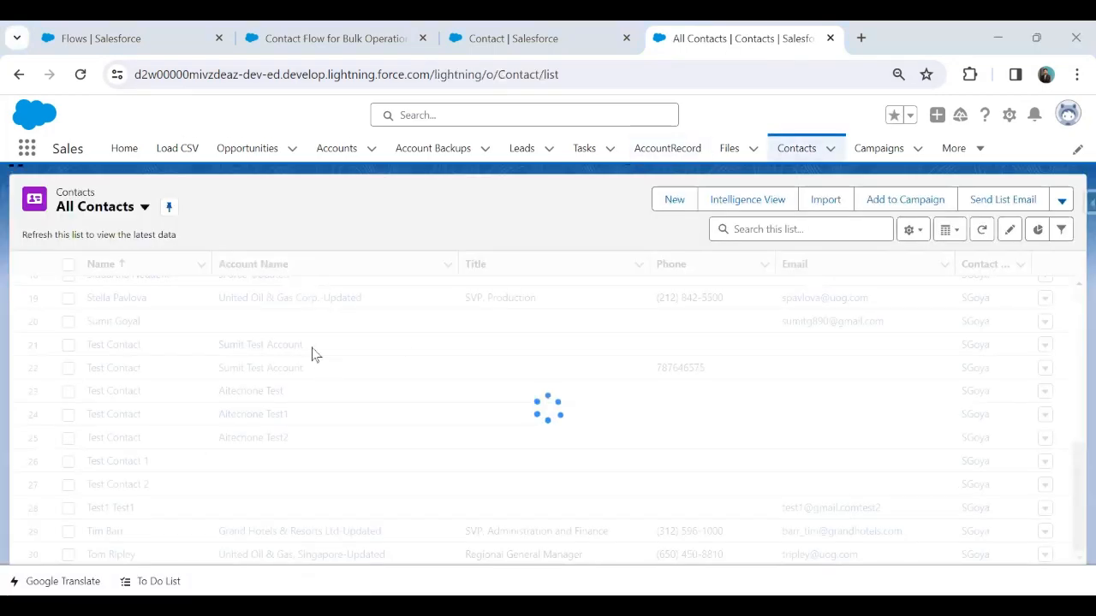
- Check All Contacts and My Recycle Bin for the deleted test contacts, and return to the Contacts list
{"action": "scroll", "coordinate": [171, 394], "scroll_direction": "down", "scroll_amount": 3}
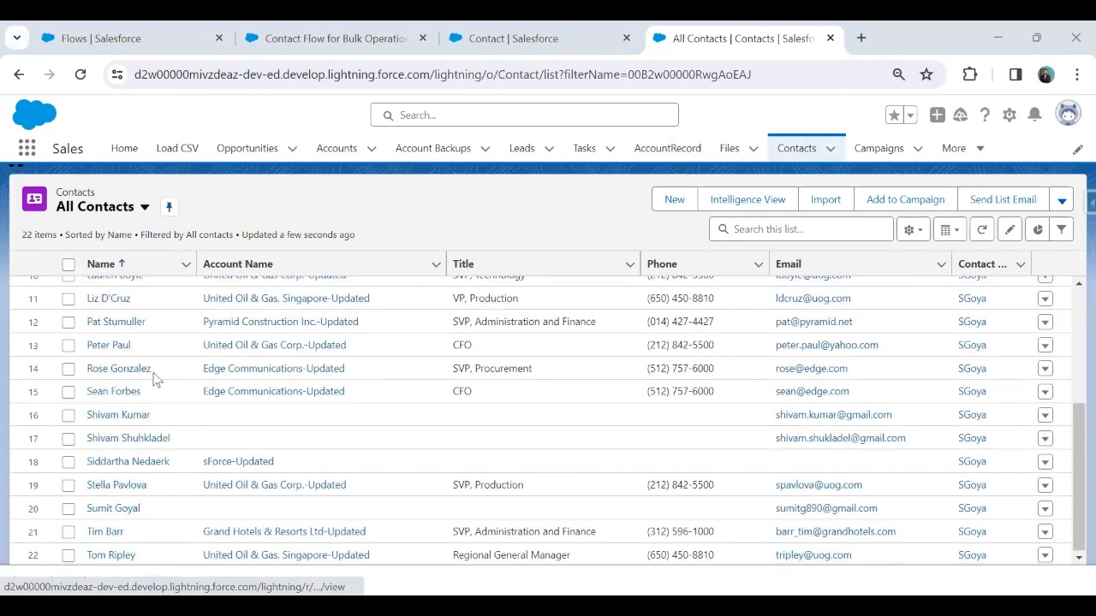
{"action": "scroll", "coordinate": [137, 424], "scroll_direction": "up", "scroll_amount": 3}
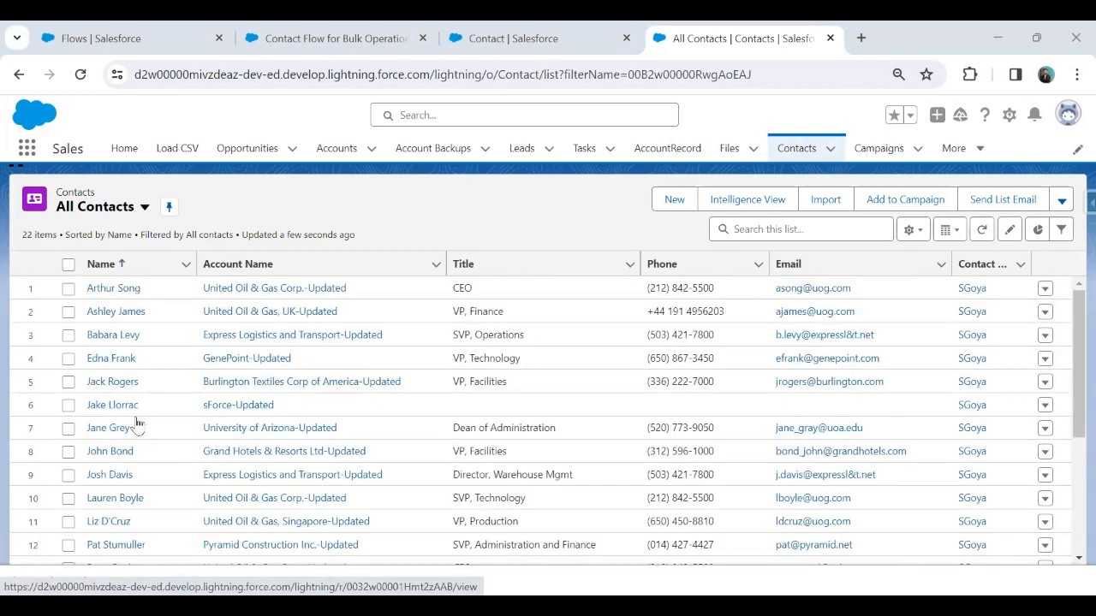
{"action": "left_click", "coordinate": [26, 150]}
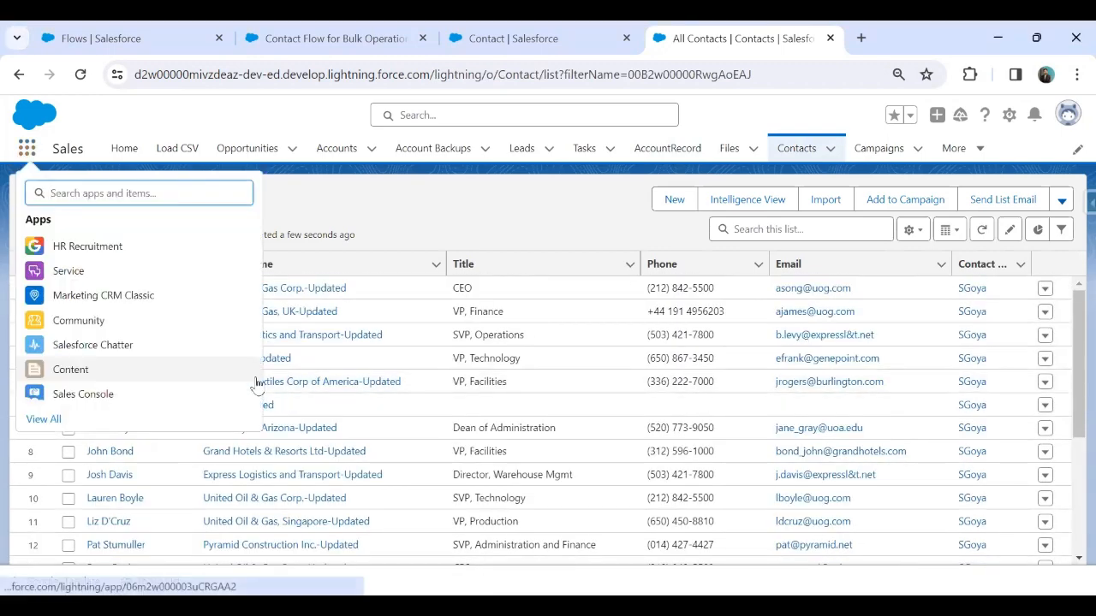
{"action": "type", "text": "recy"}
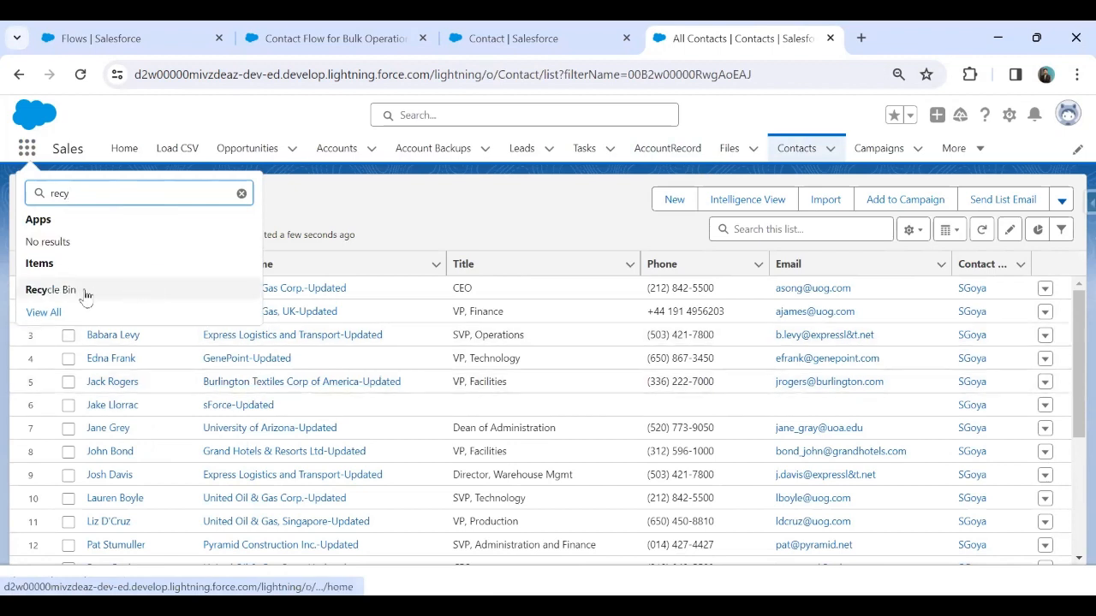
{"action": "left_click", "coordinate": [85, 291]}
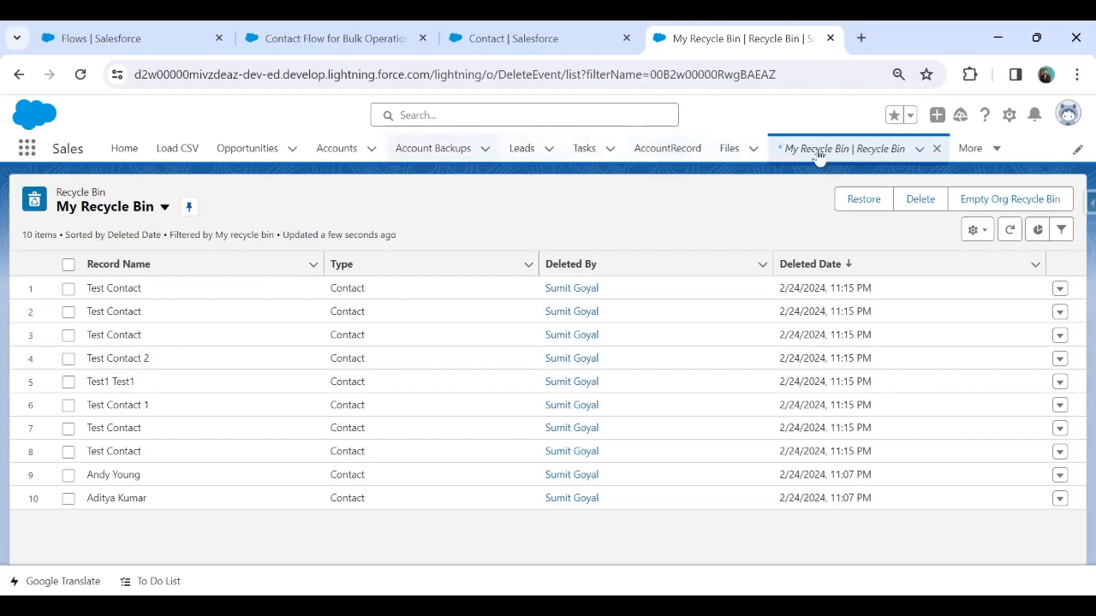
{"action": "left_click", "coordinate": [974, 149]}
{"action": "left_click", "coordinate": [968, 189]}
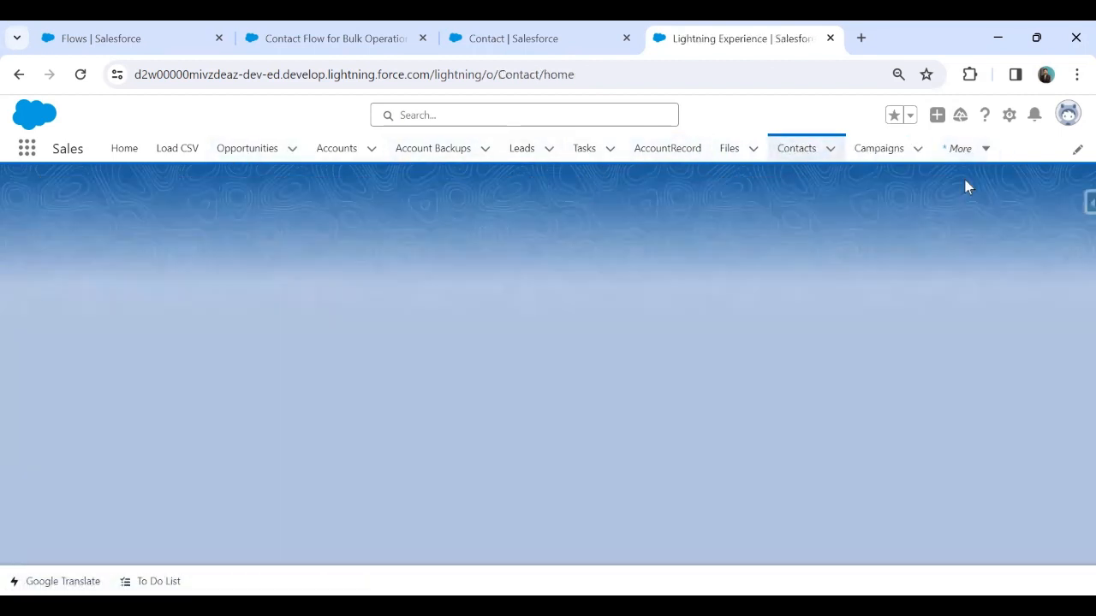